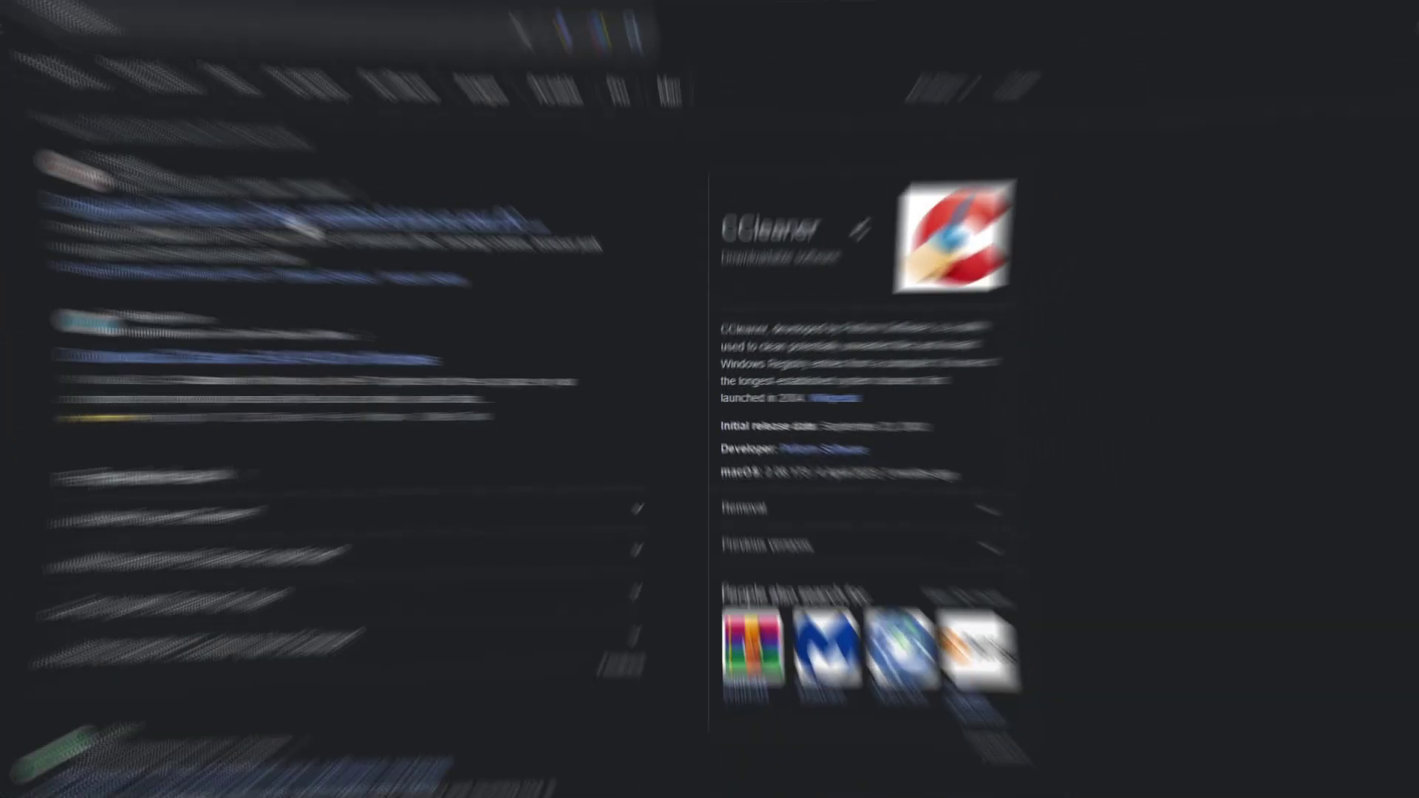
Step: Open the CCleaner download page, accept the cookie notice, and scroll to the Free Trial offer
click(347, 239)
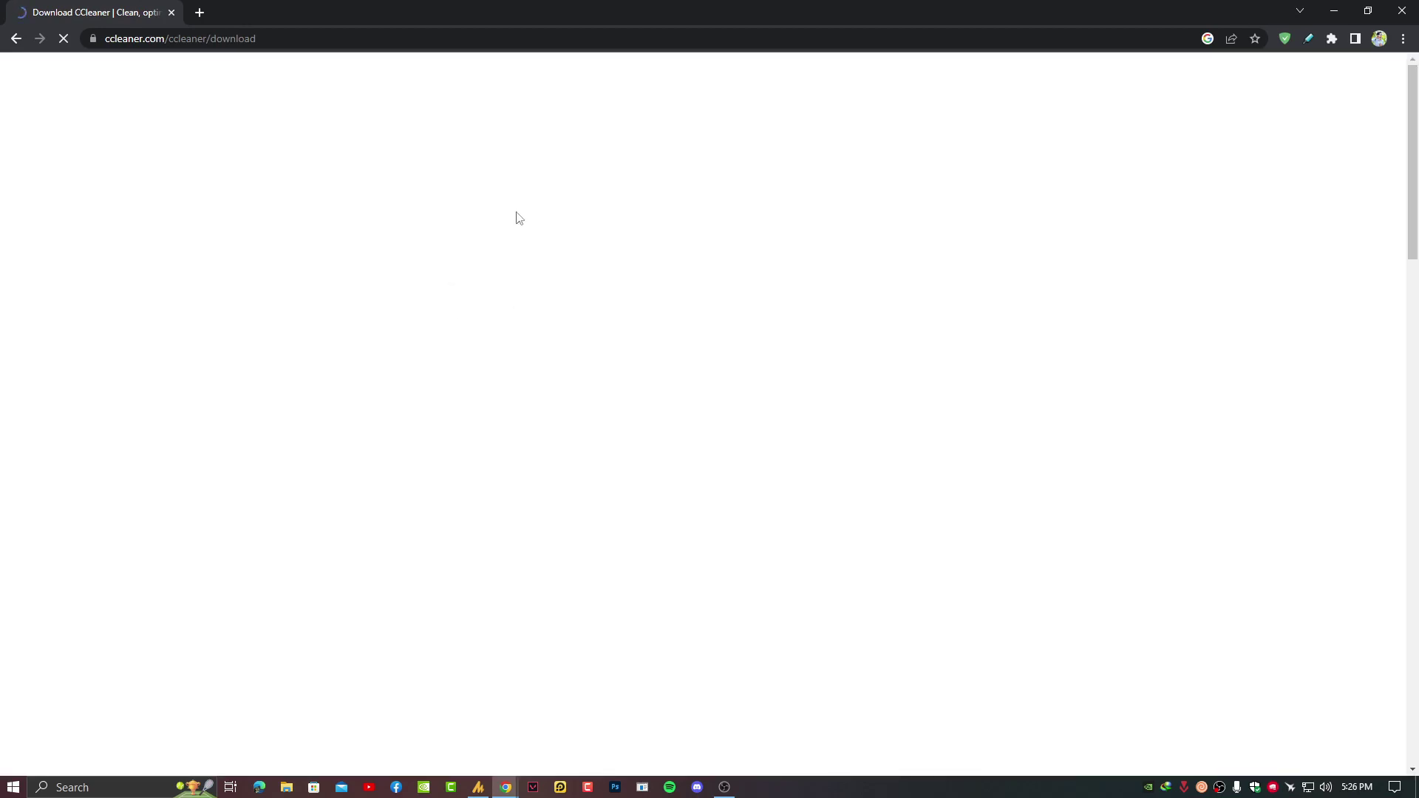
key(Return)
scroll(681, 396, down, 3)
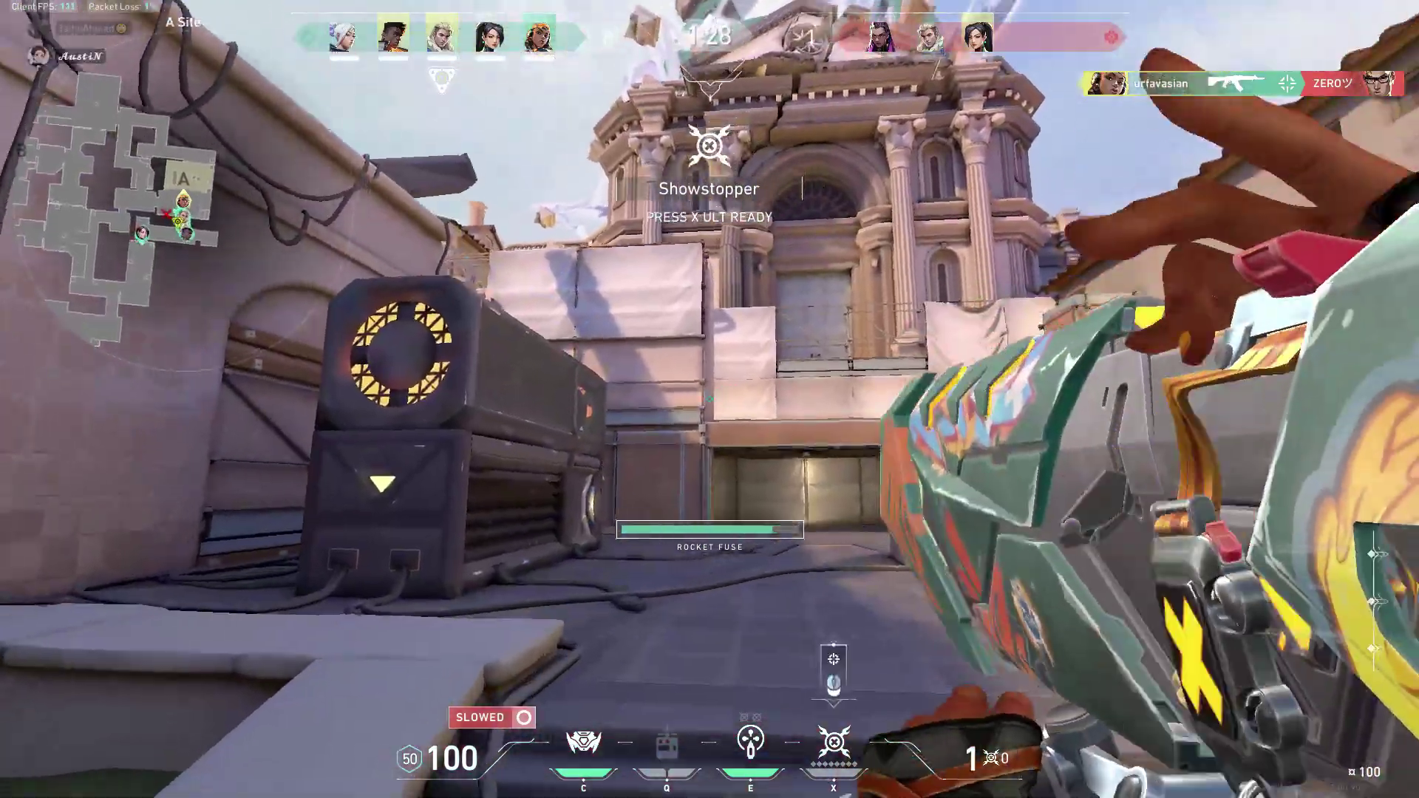
Step: Swap from the Showstopper to the Vandal and ready Paint Shells
key(1)
key(e)
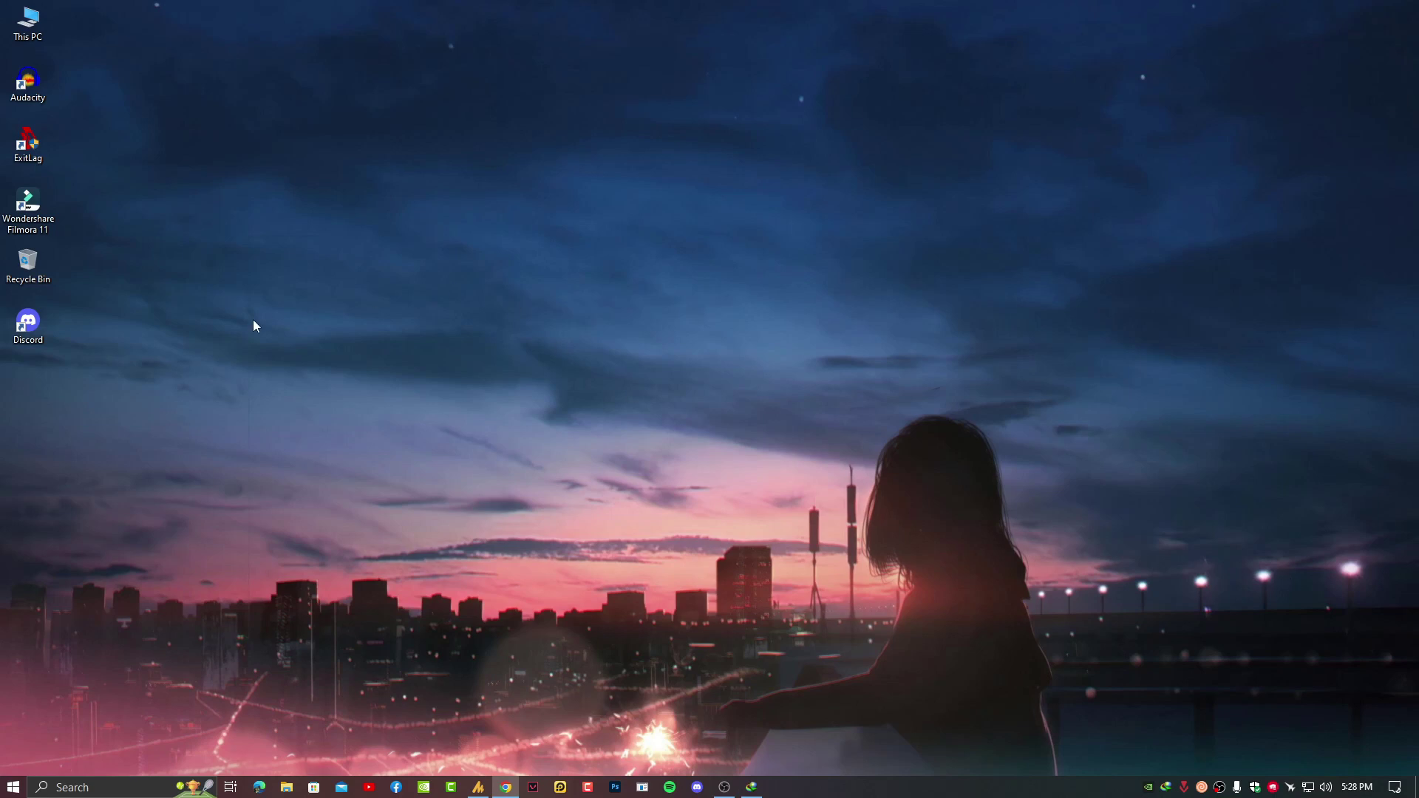
Step: Open Device Manager from This PC and expand Display adapters to the NVIDIA GeForce GTX 1060
right_click(31, 27)
click(148, 201)
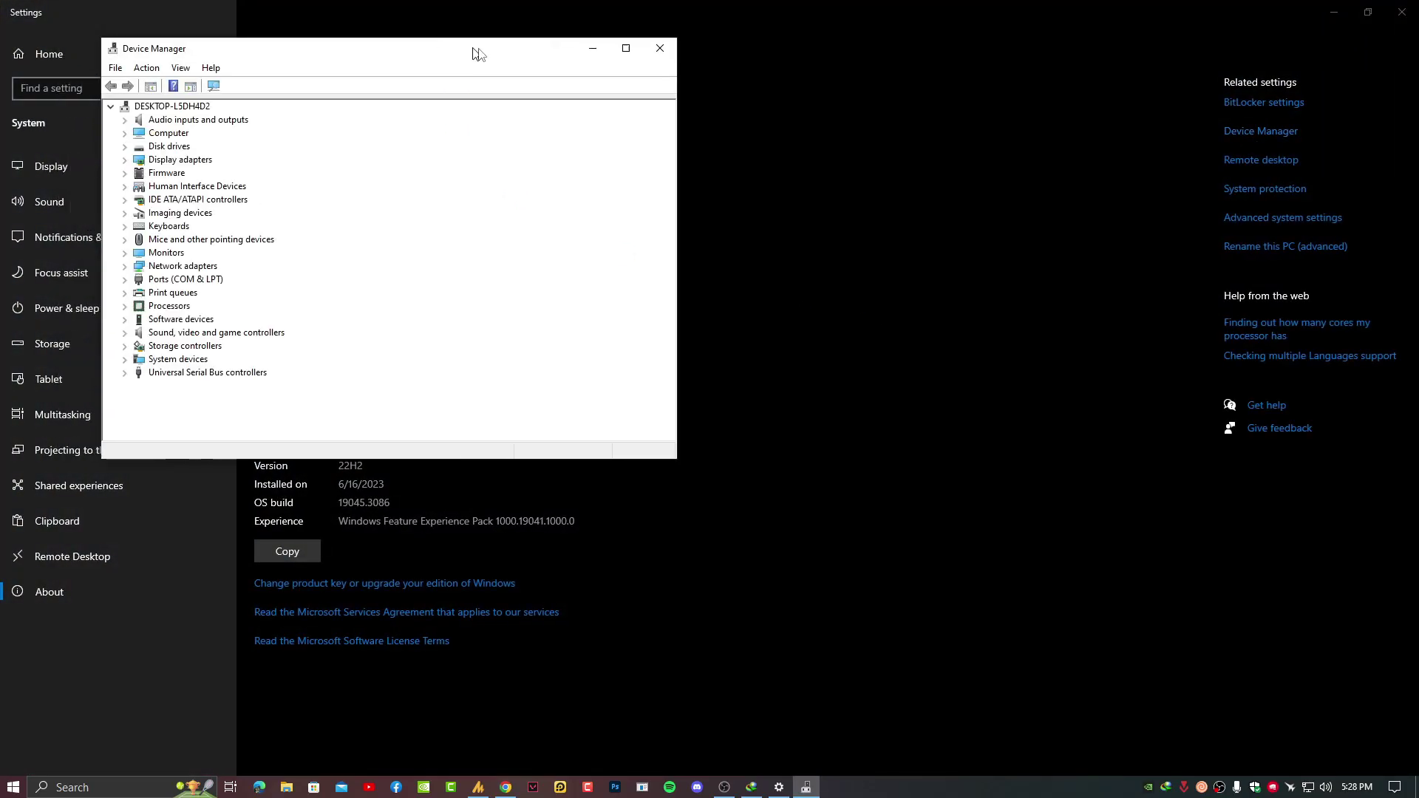
click(832, 86)
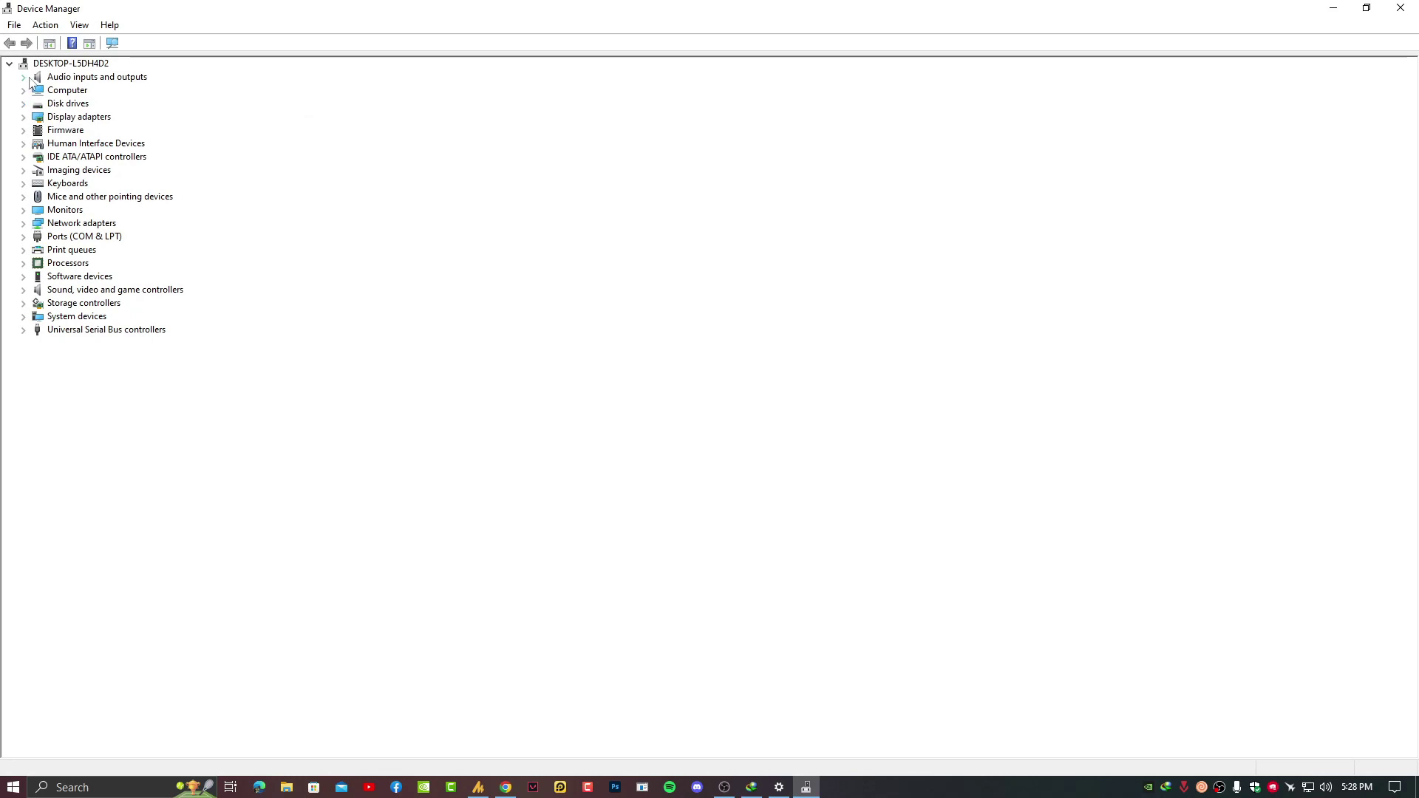
click(24, 117)
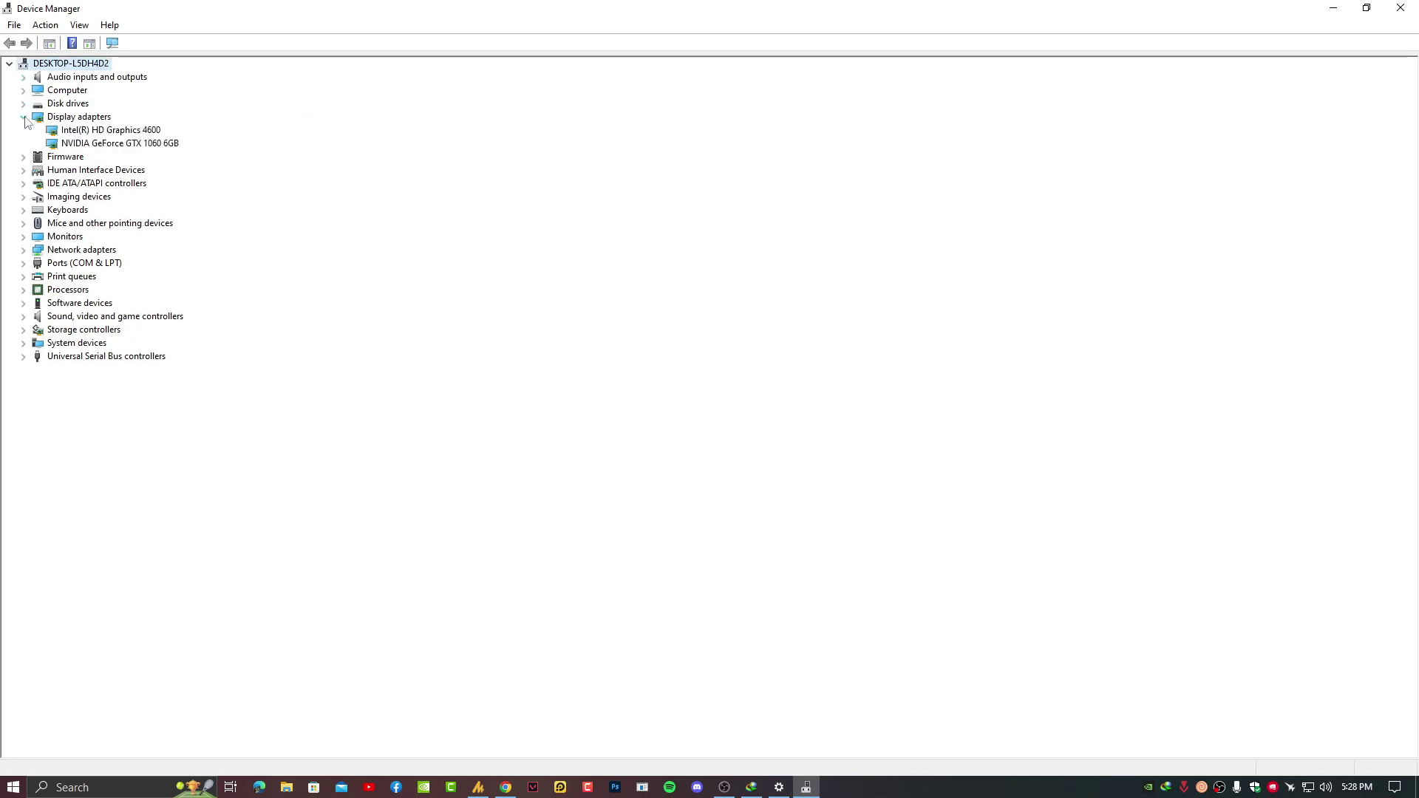
click(111, 144)
right_click(138, 146)
click(123, 148)
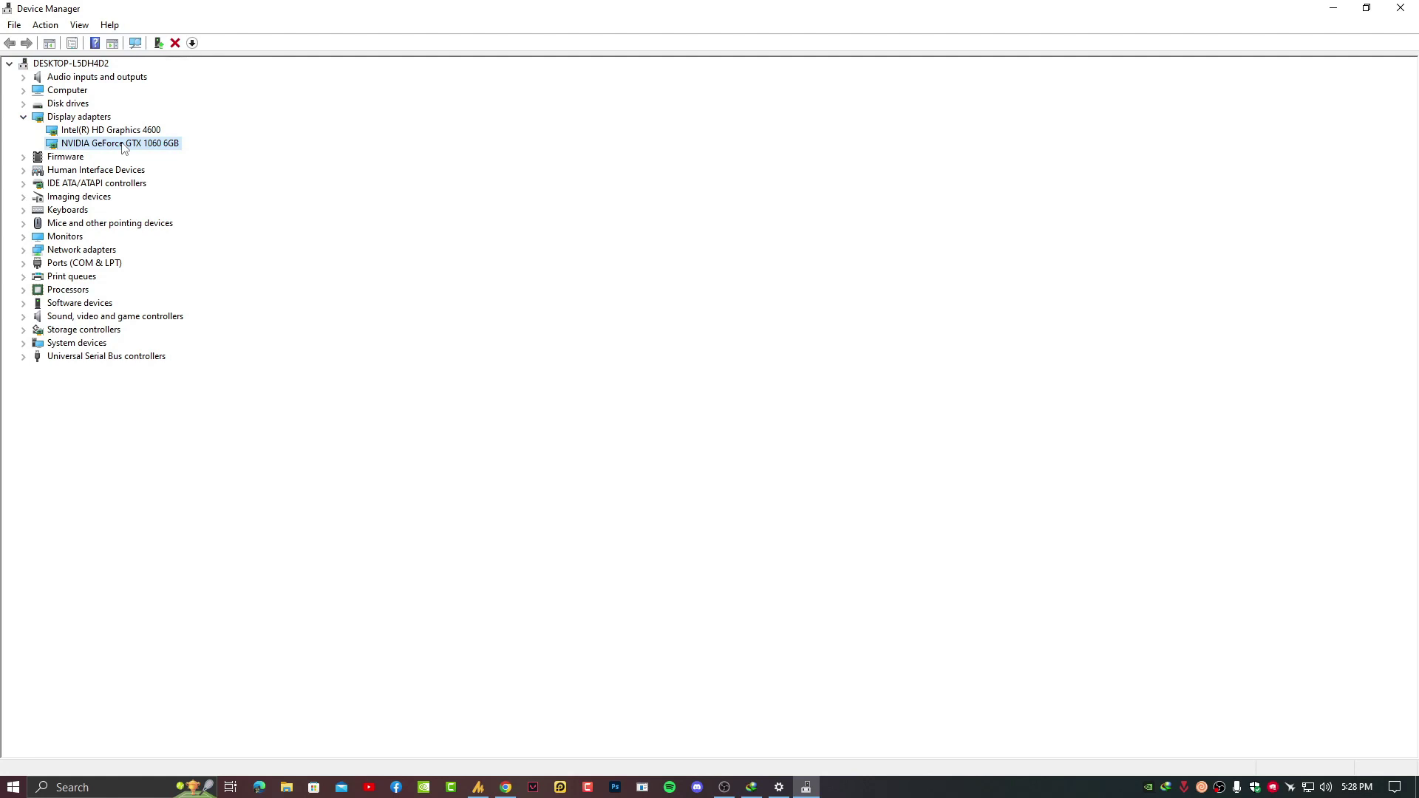
Step: Inspect the Intel HD Graphics 4600 adapter's actions, leaving it enabled
click(126, 133)
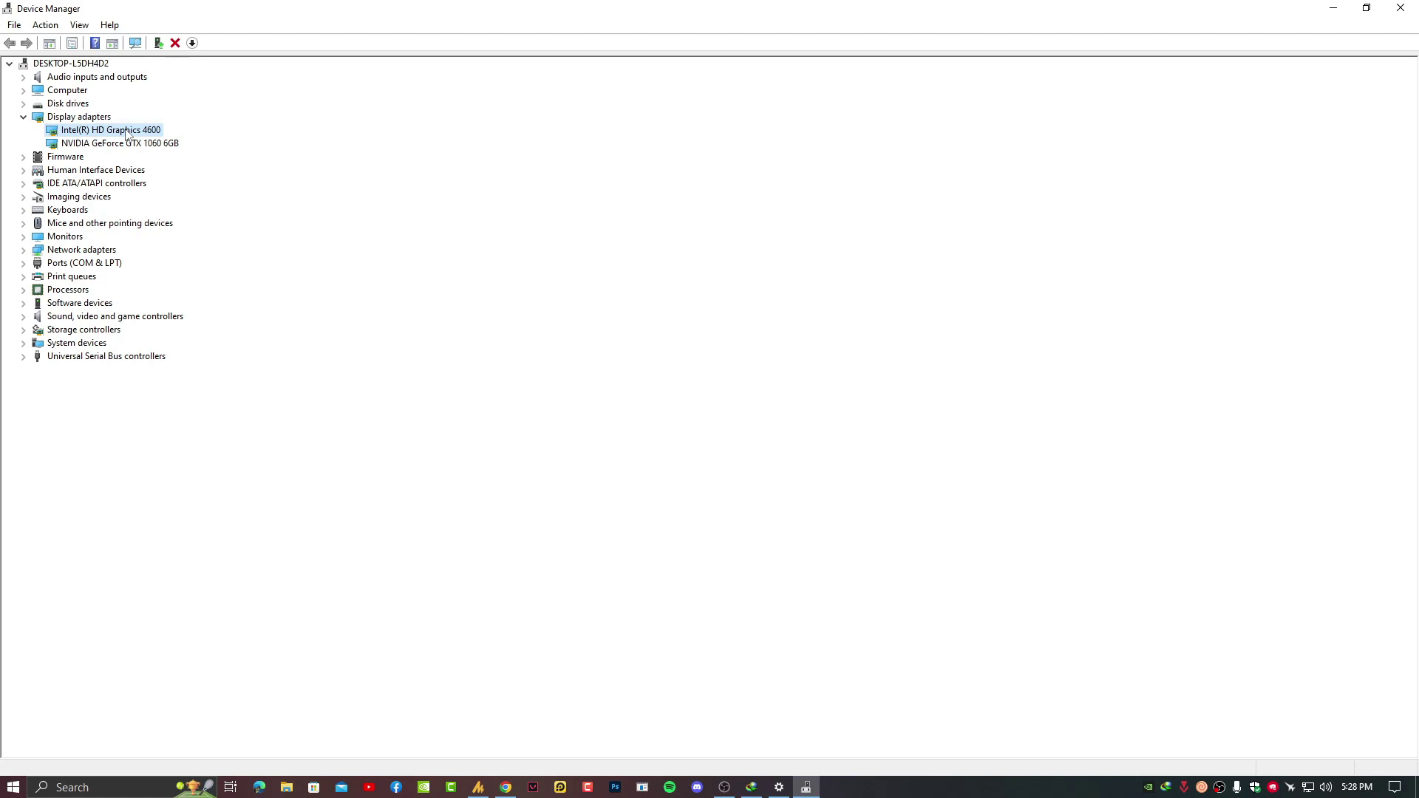
right_click(127, 135)
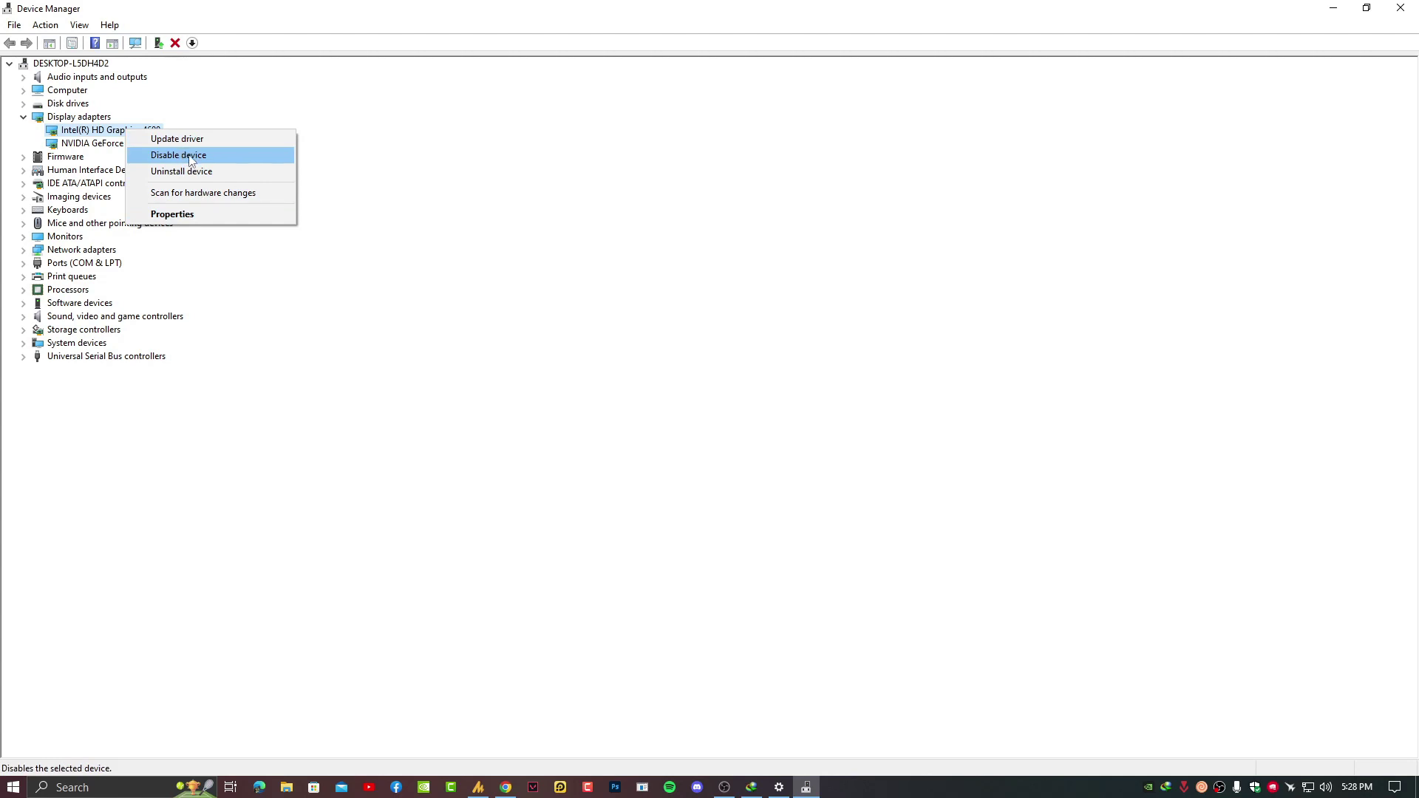
click(307, 165)
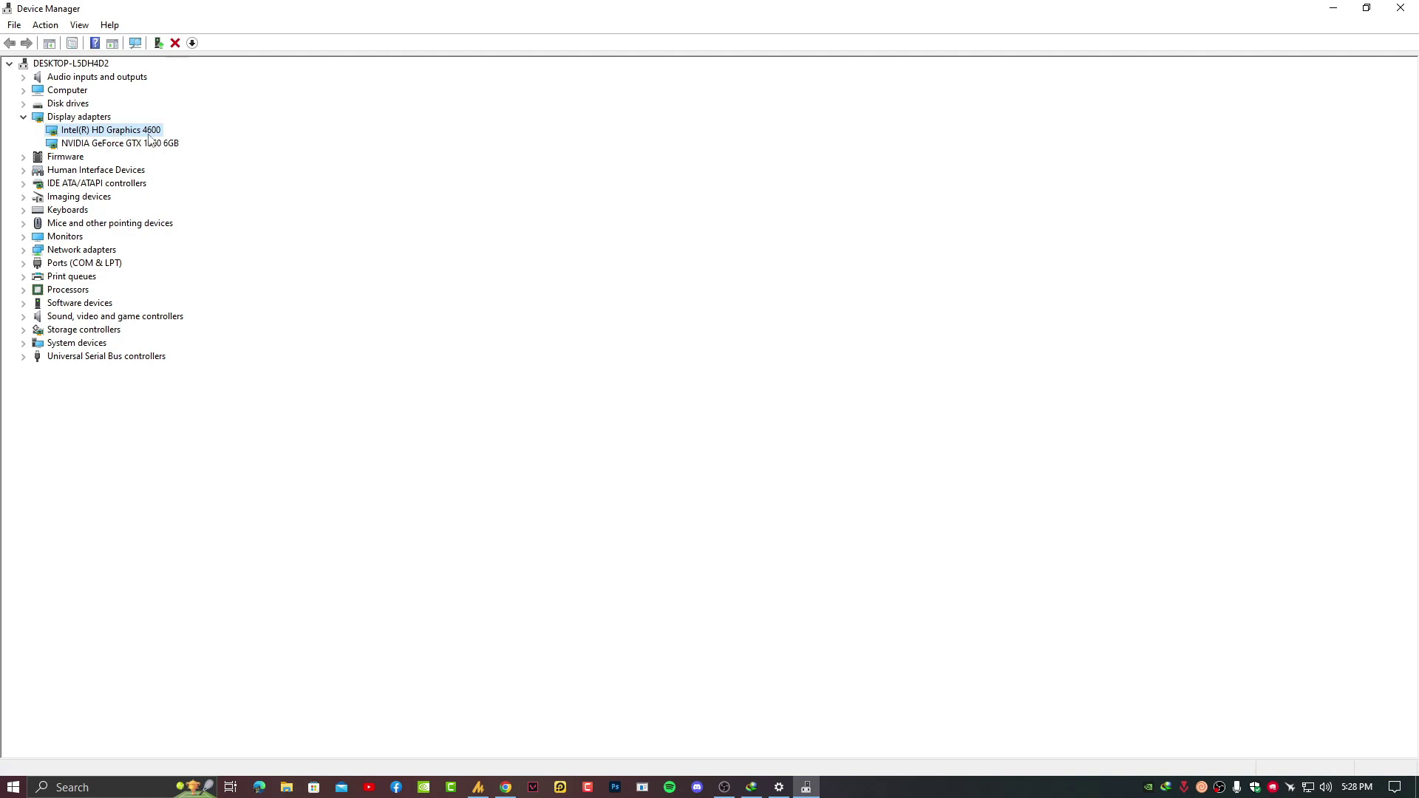
right_click(106, 129)
click(105, 132)
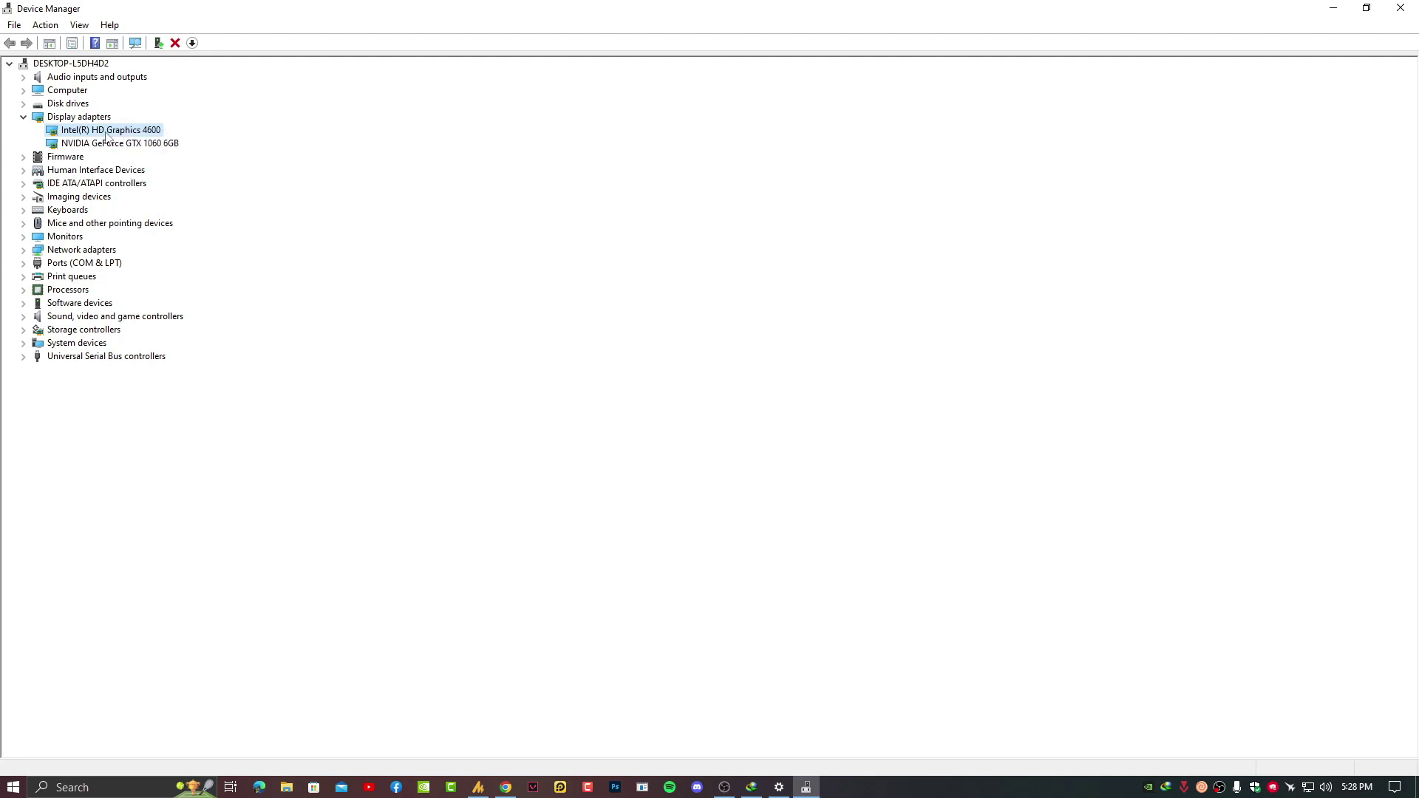
Step: Search automatically for a GTX 1060 driver update, confirm the best driver is installed, and close Device Manager
right_click(149, 146)
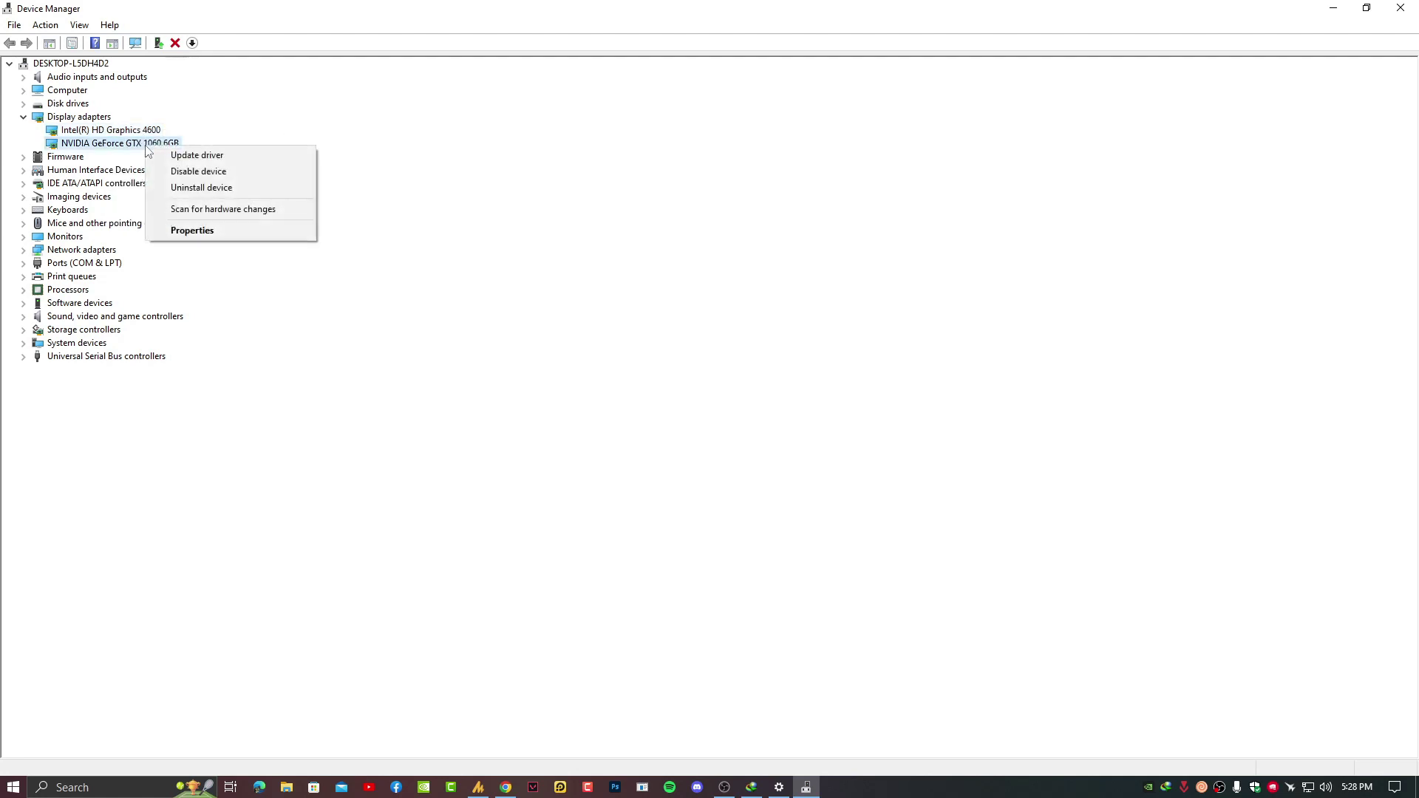
click(209, 224)
click(619, 254)
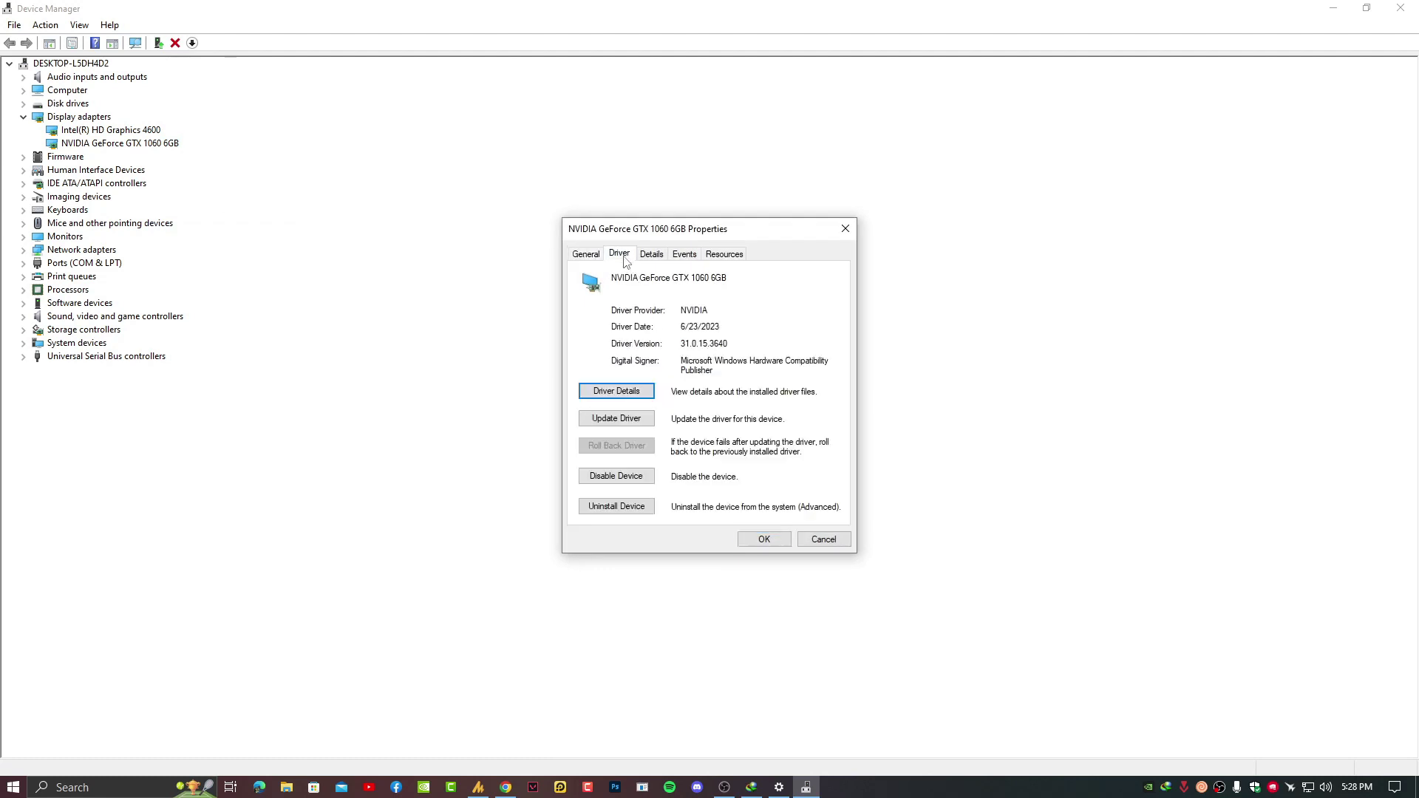
click(631, 419)
click(614, 353)
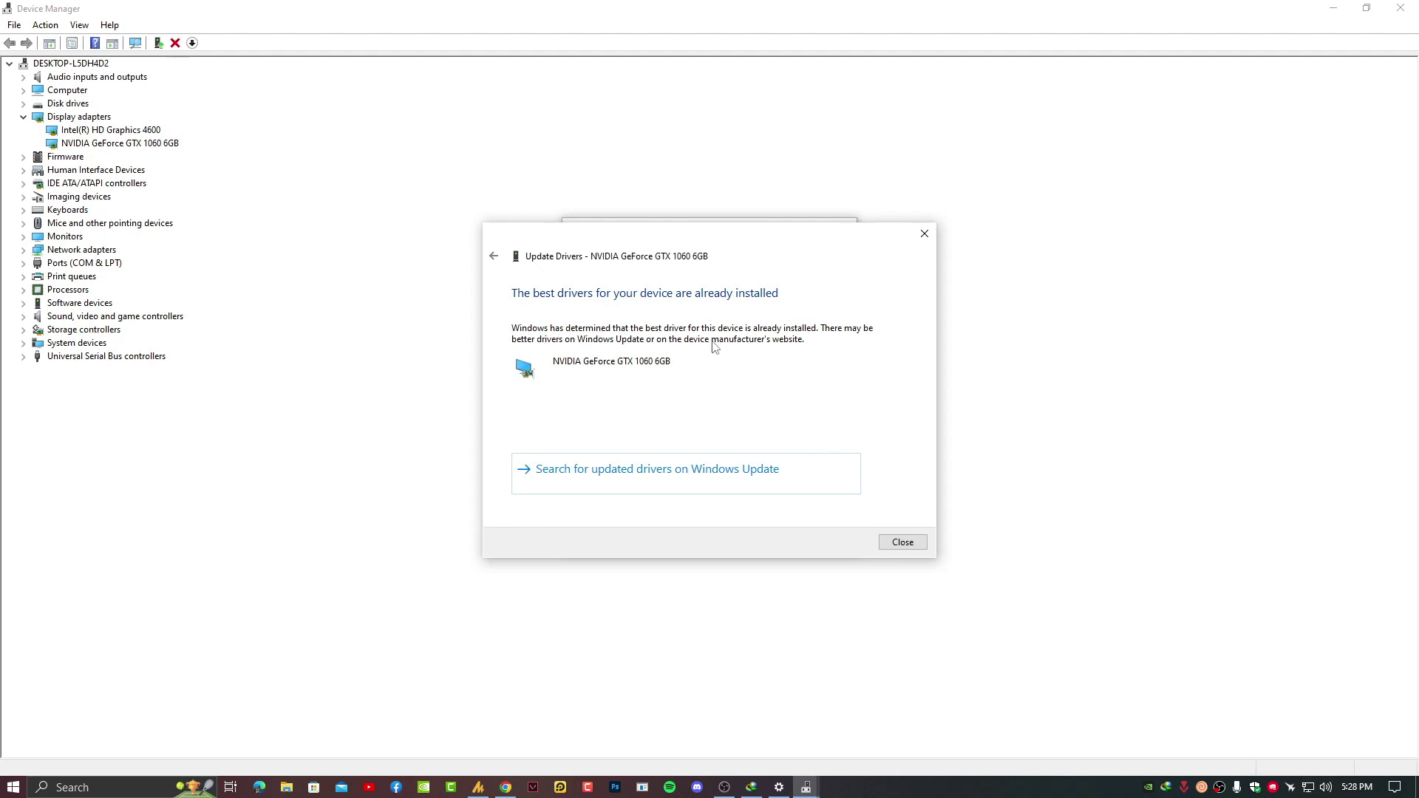
click(903, 542)
click(759, 539)
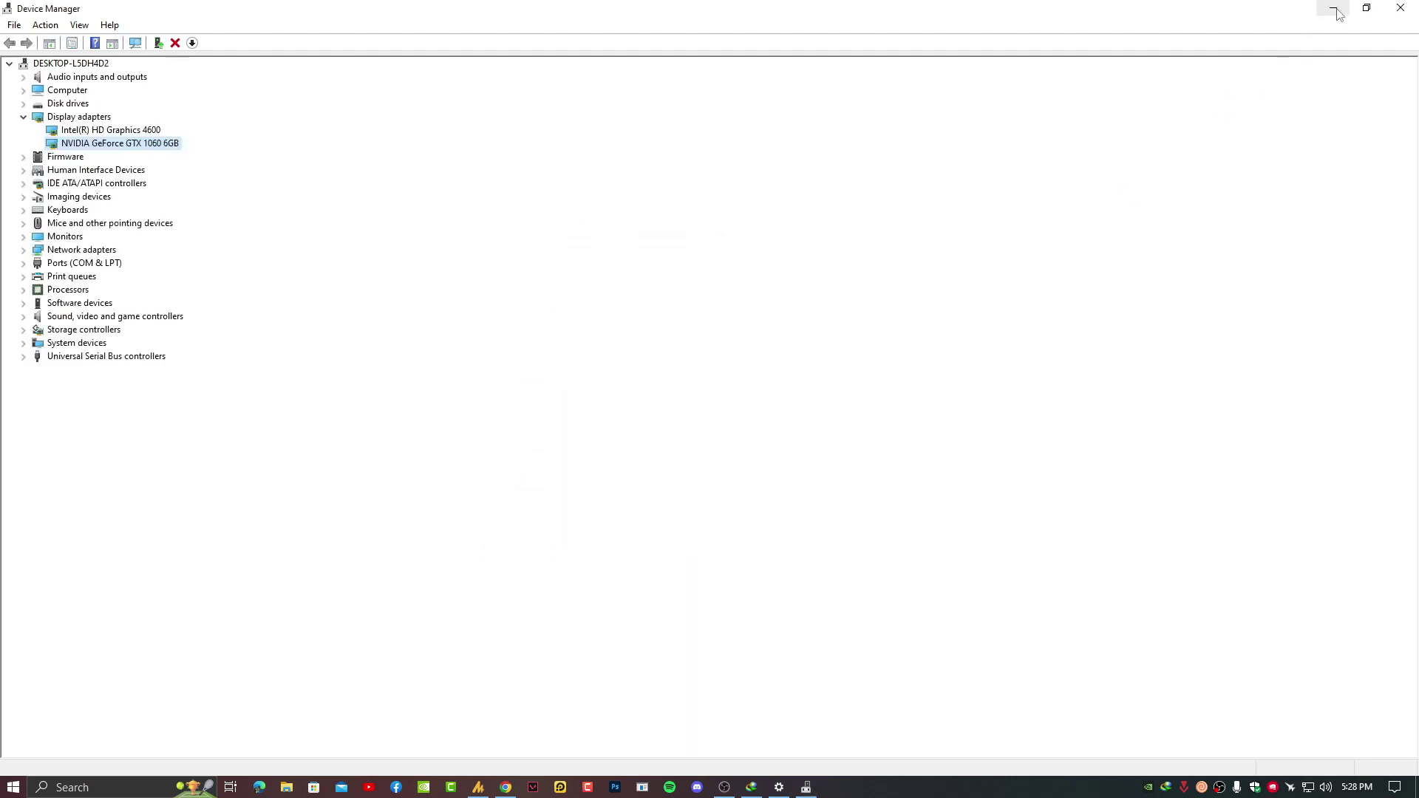
click(1399, 18)
Step: Close Settings, launch GeForce Experience from the NVIDIA tray icon, and check for driver updates
click(1335, 15)
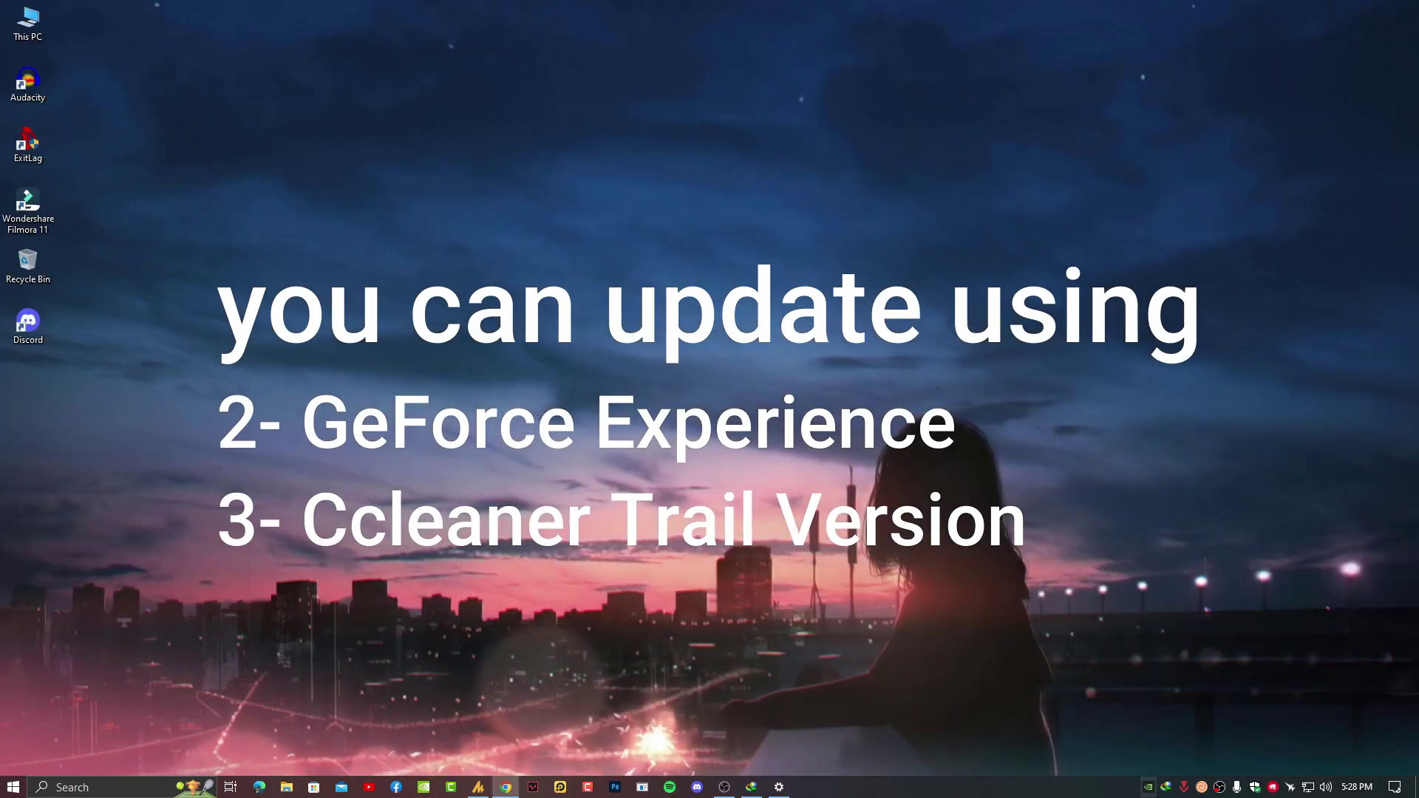
right_click(1166, 787)
click(1204, 757)
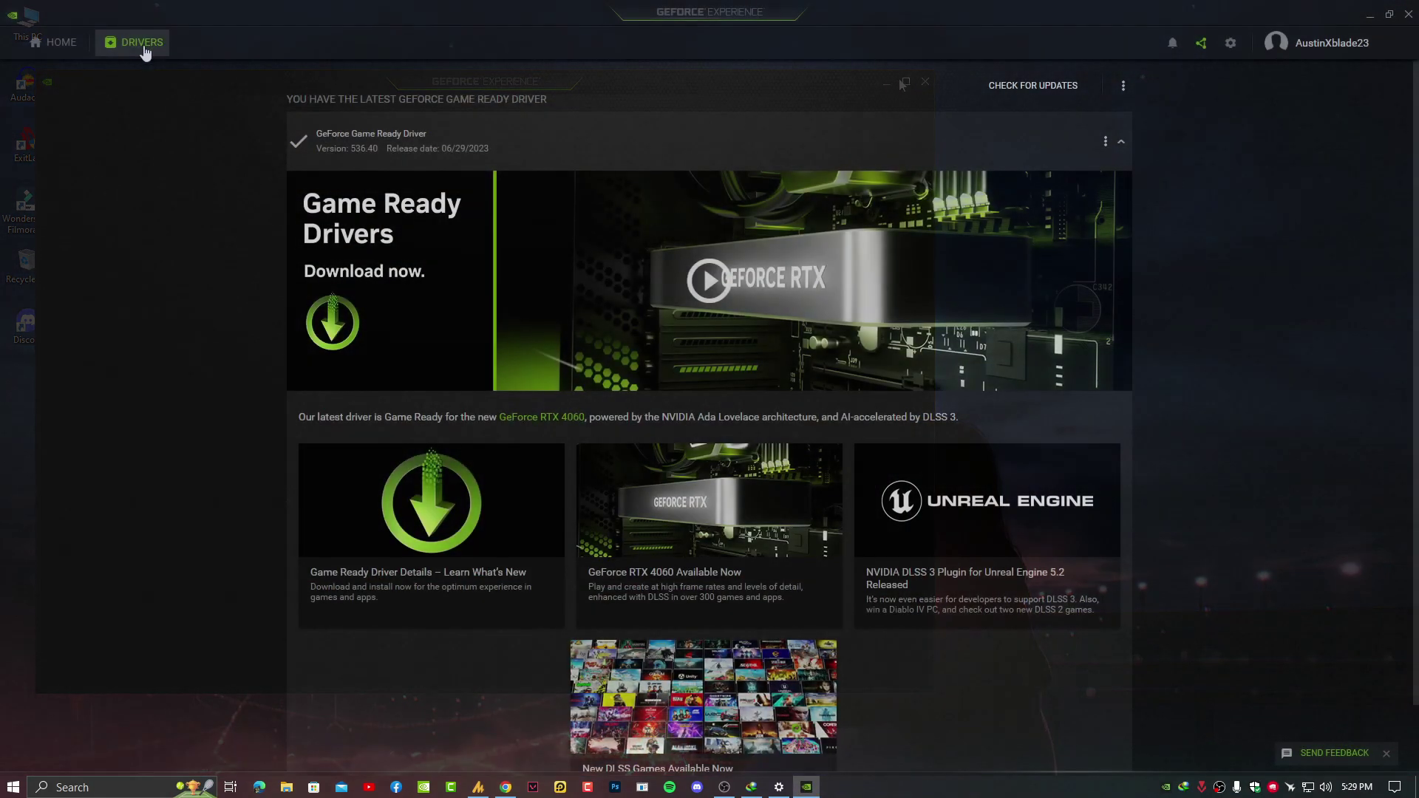
click(1122, 87)
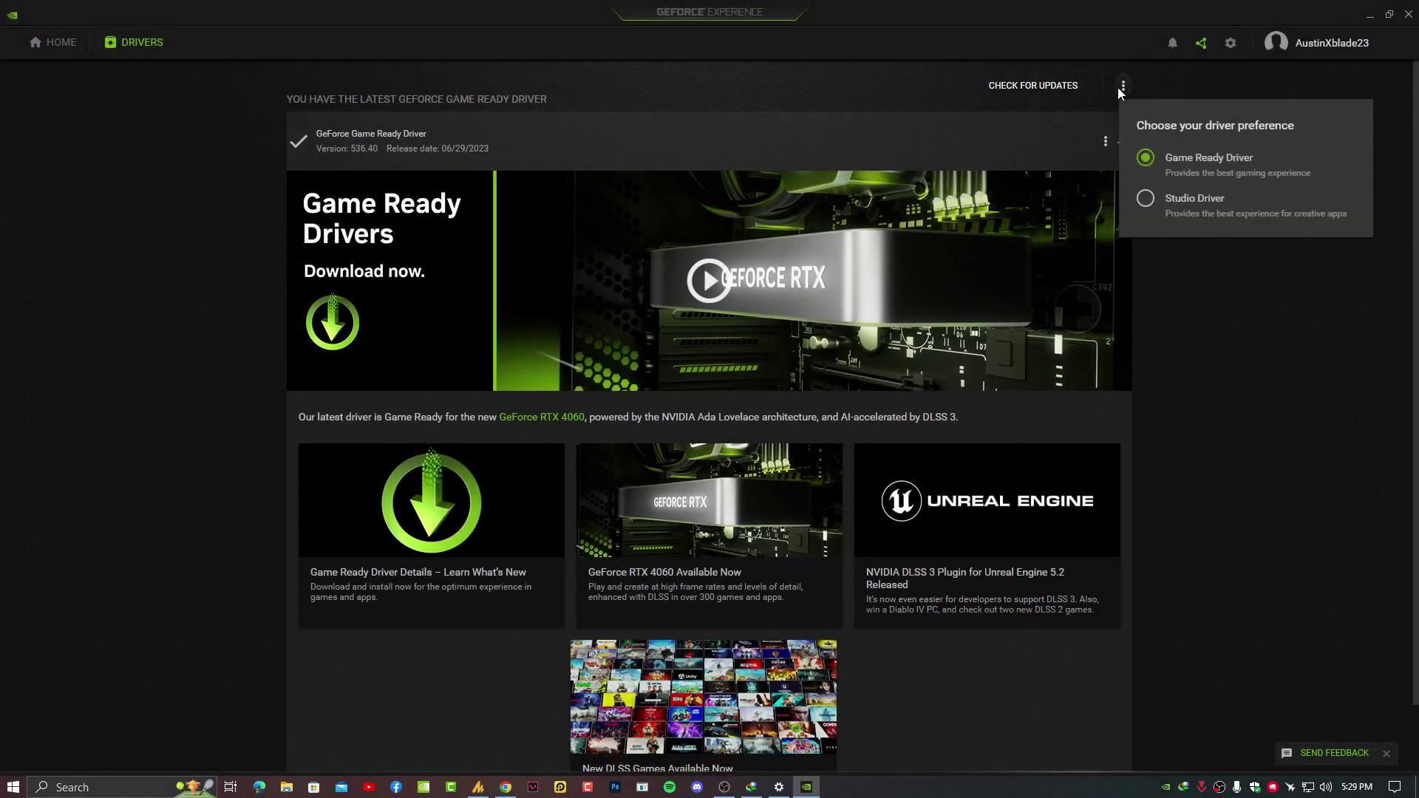
click(1023, 85)
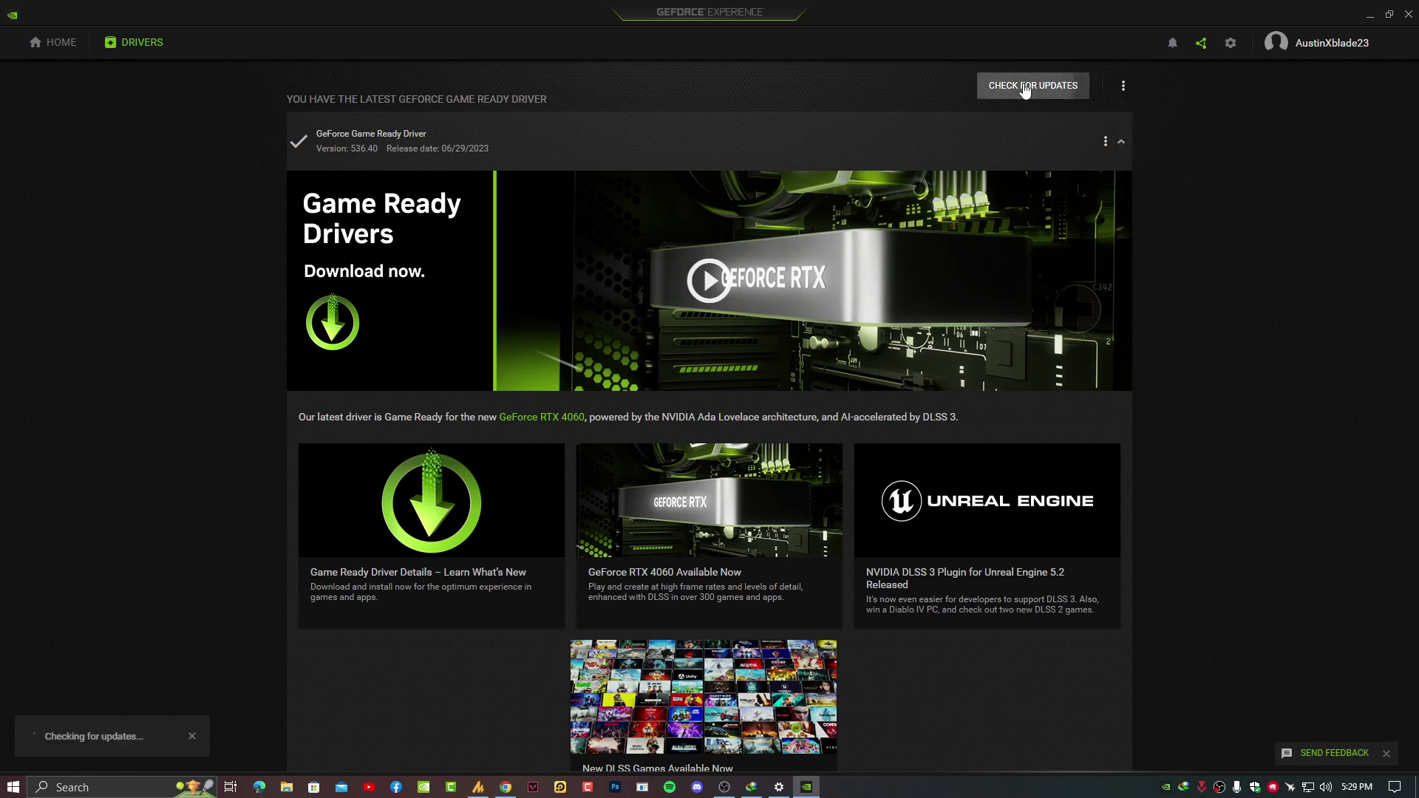
Step: Verify the Game Ready driver preference and close GeForce Experience
click(1123, 86)
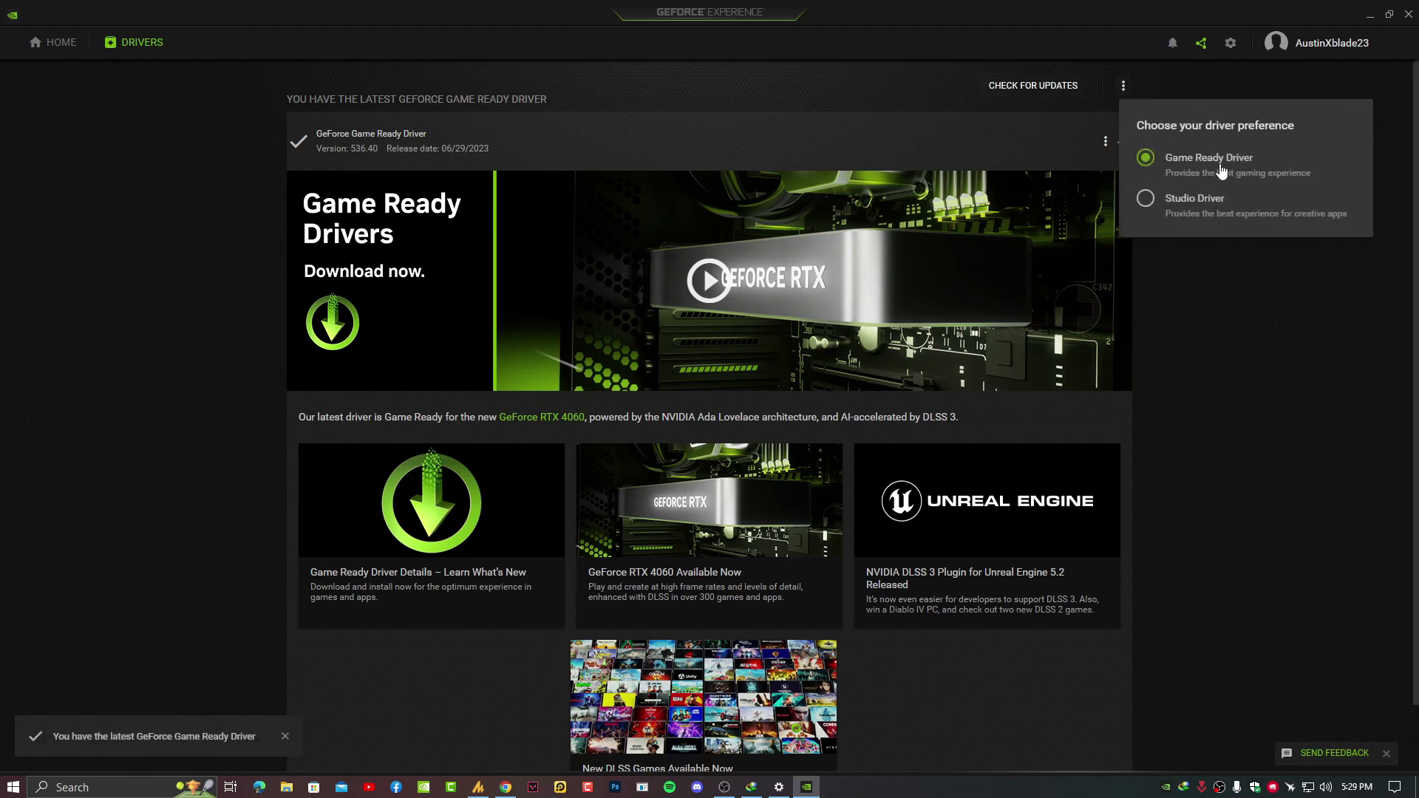
click(885, 91)
click(1122, 86)
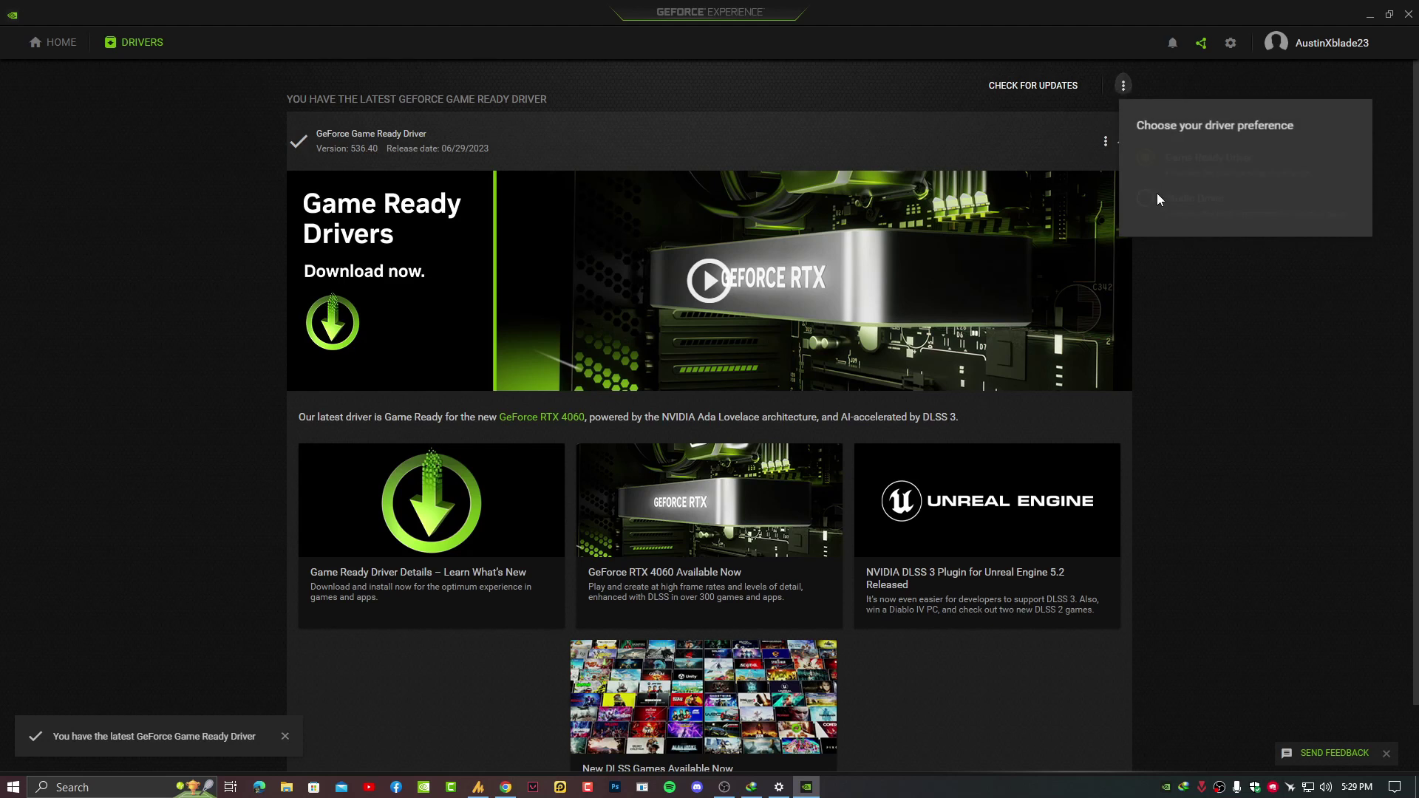
click(1247, 276)
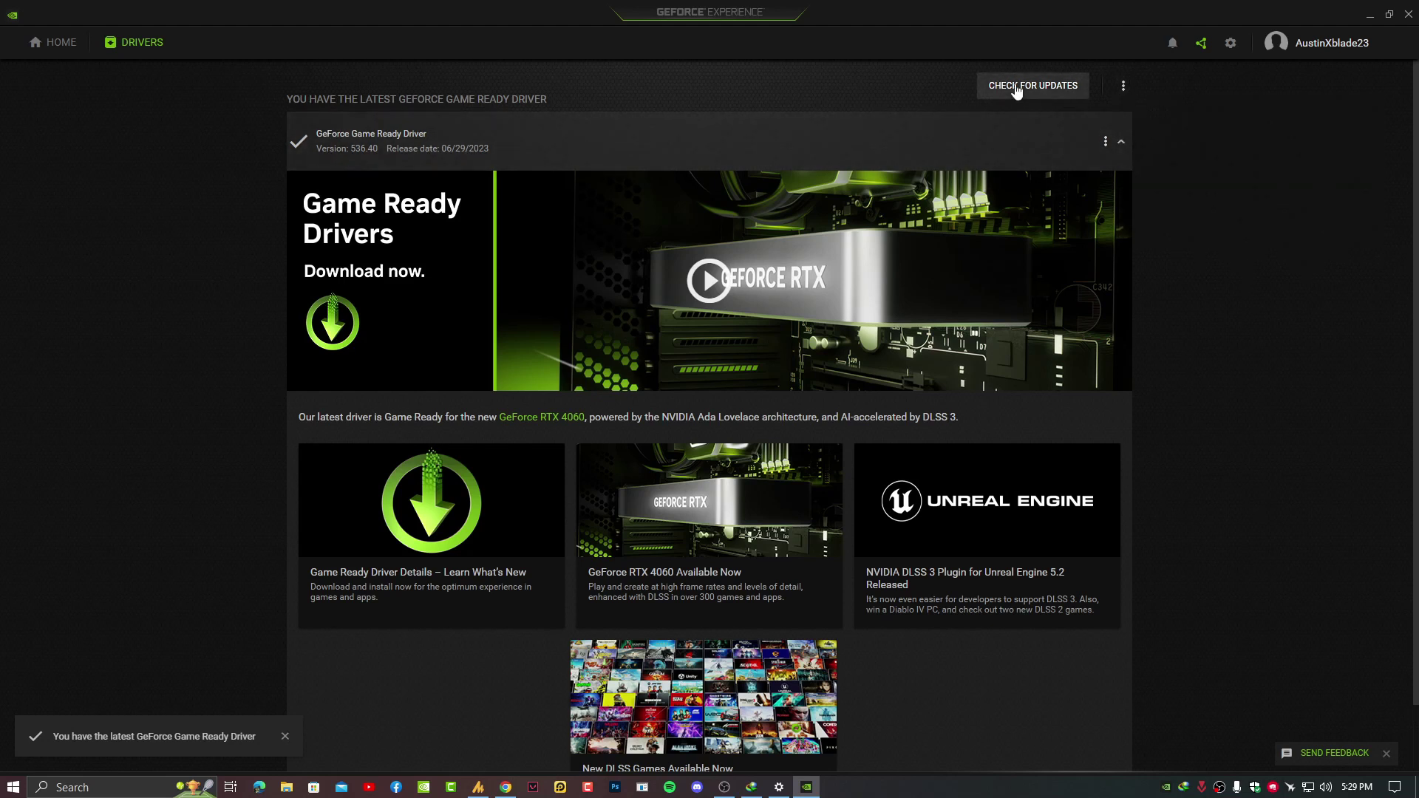
click(1407, 15)
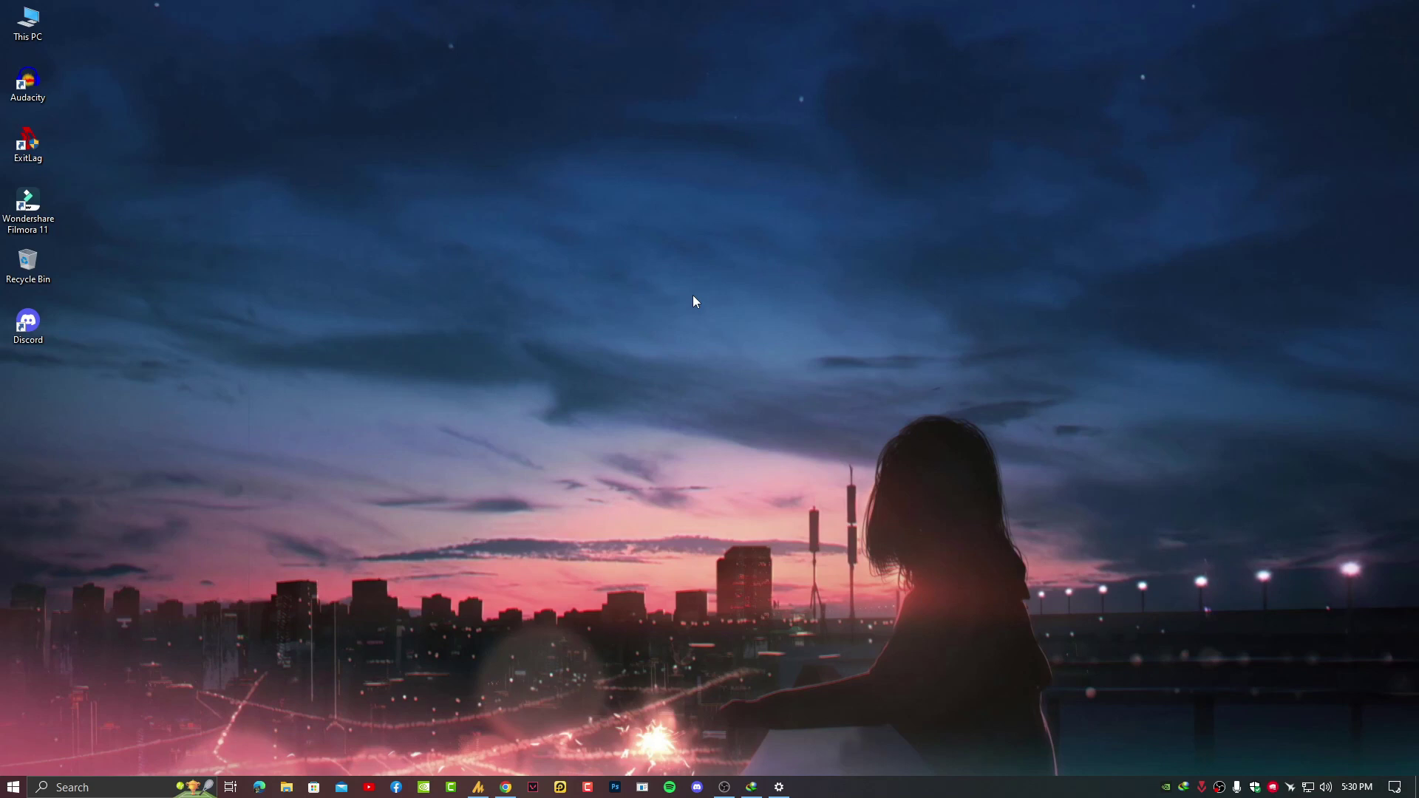
Step: Set Vertical sync to Off in the NVIDIA Control Panel's global 3D settings and apply
right_click(856, 371)
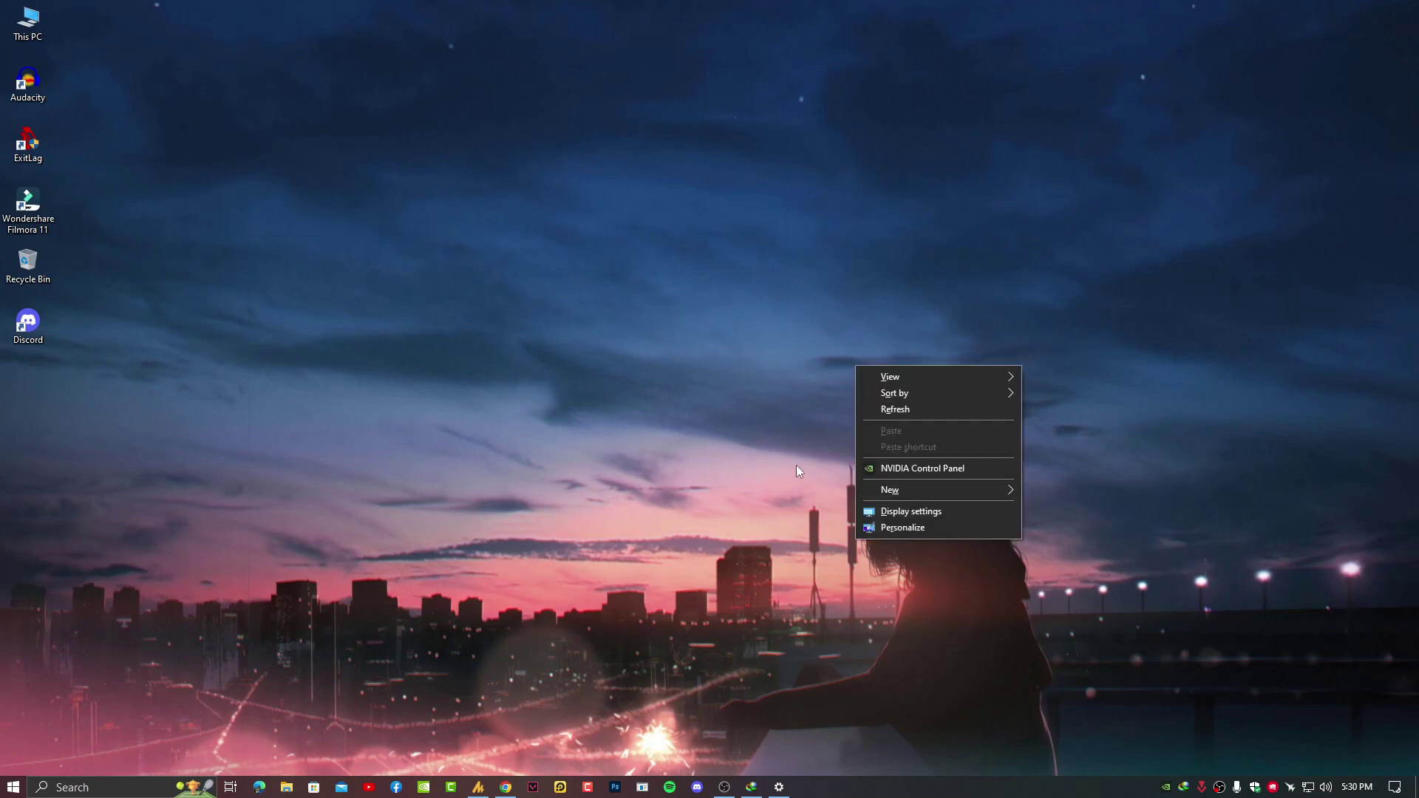
click(973, 468)
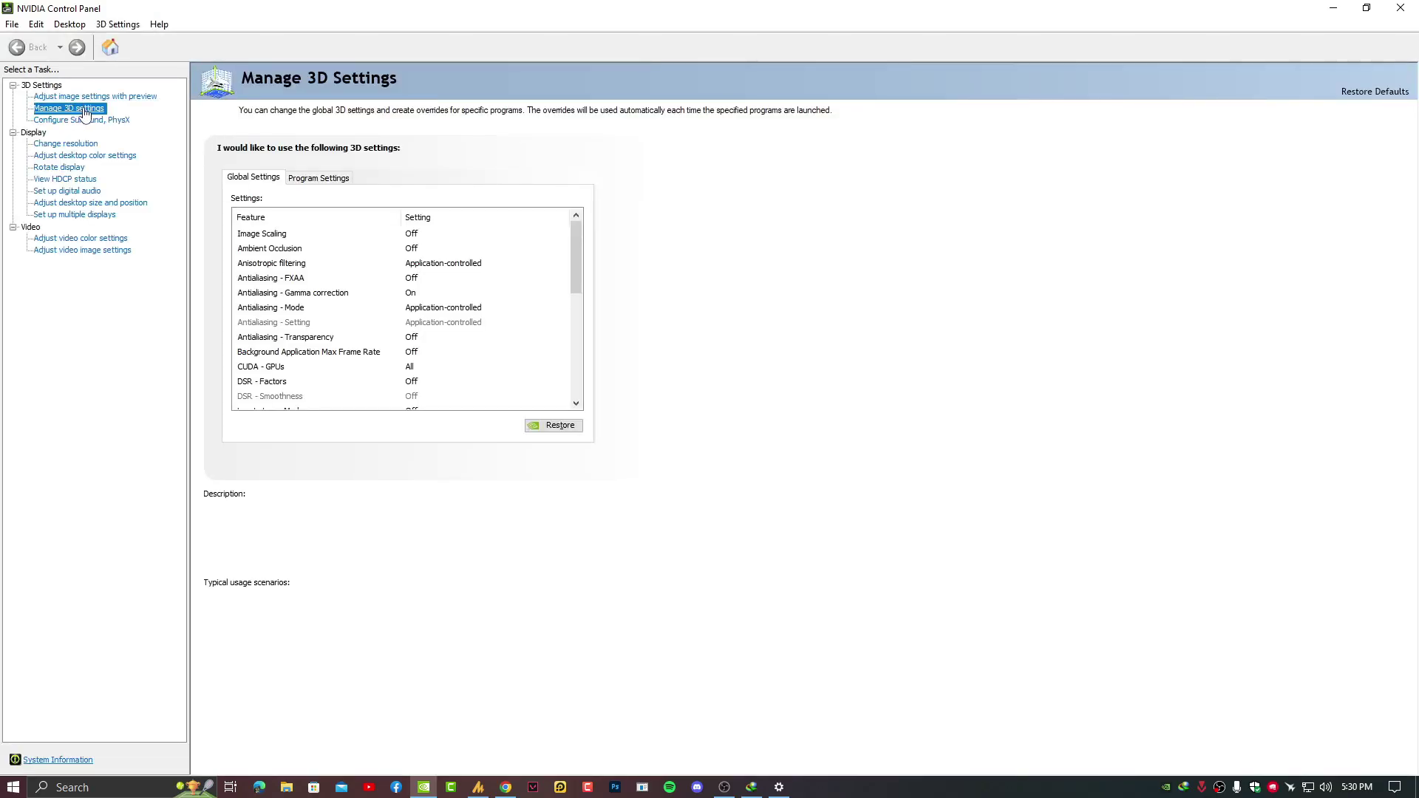
drag(573, 246, 574, 366)
click(273, 367)
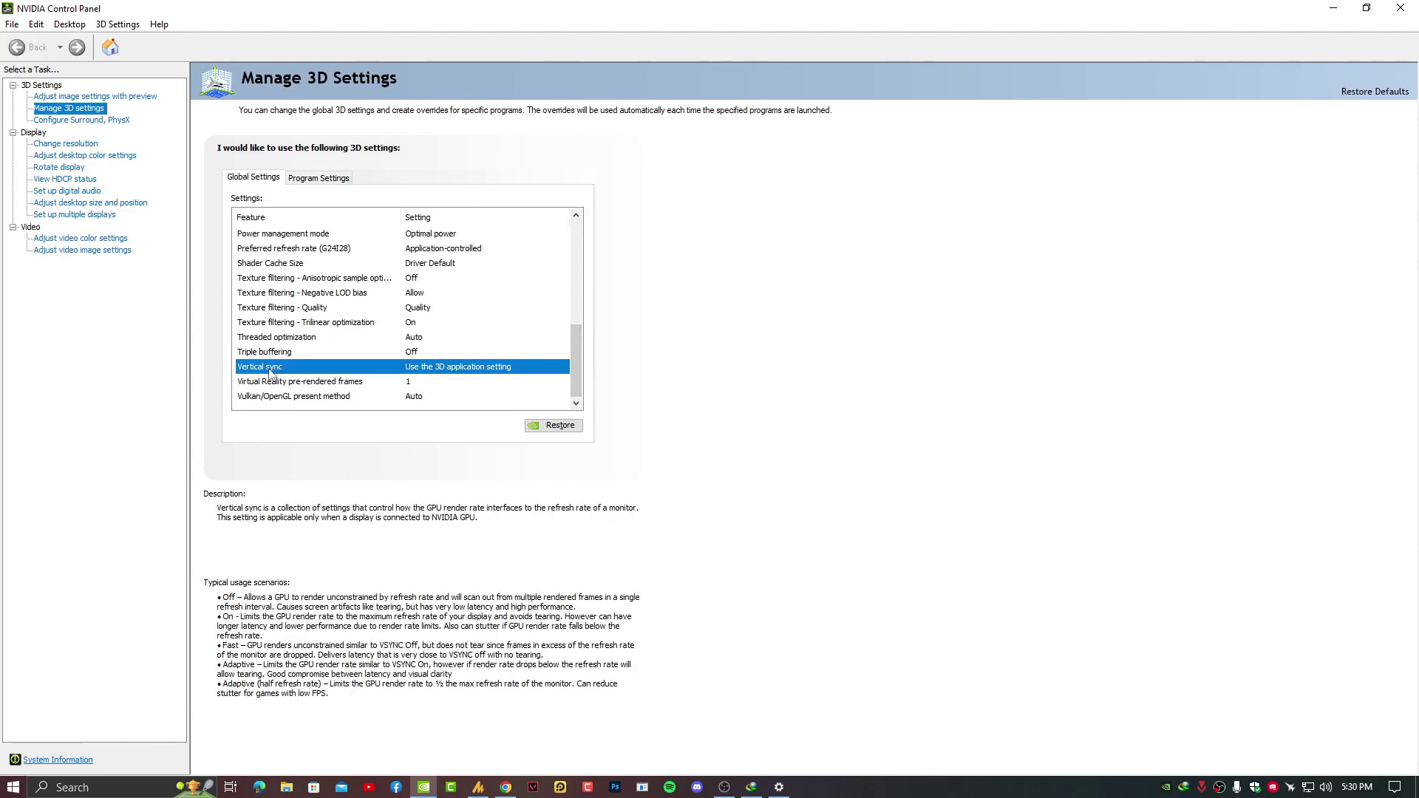
click(458, 367)
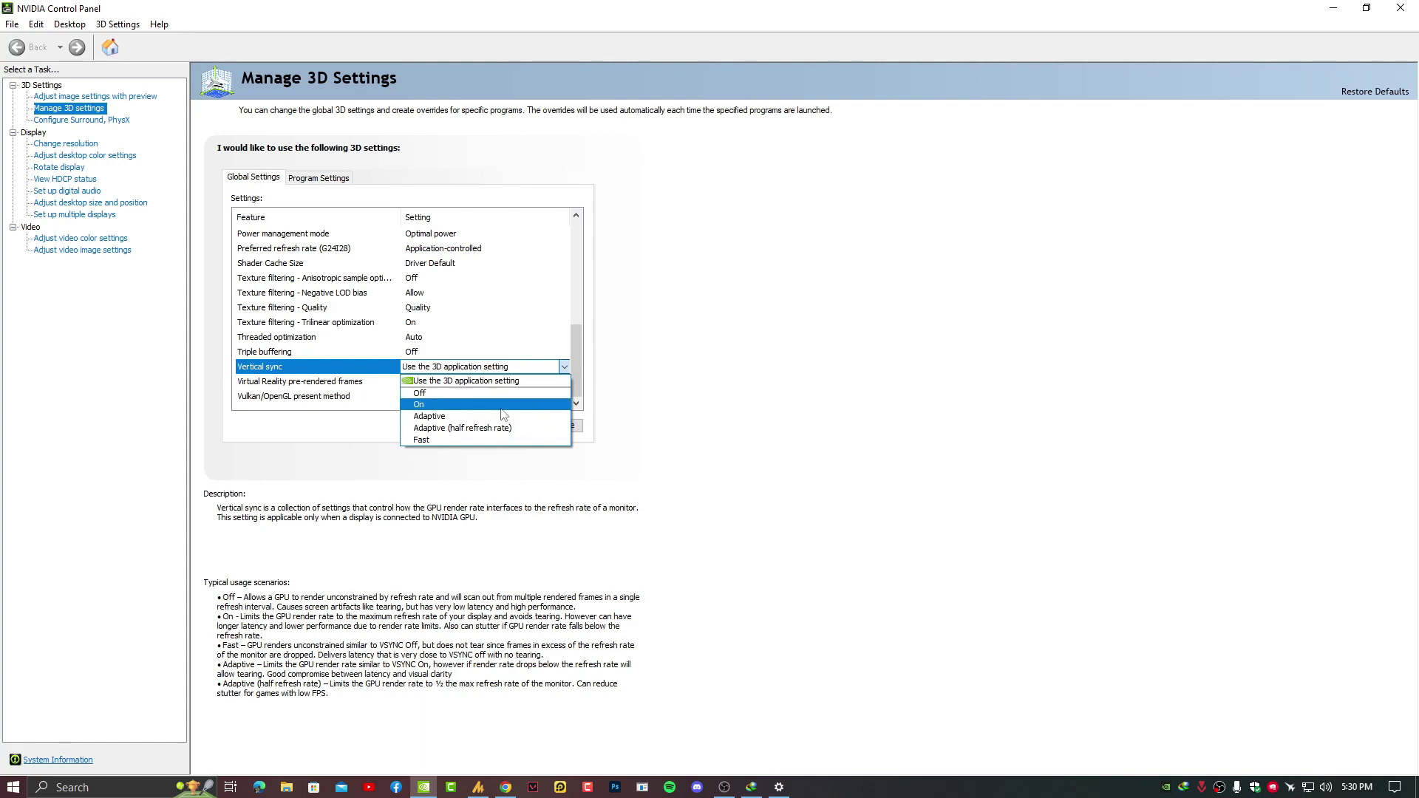
click(484, 394)
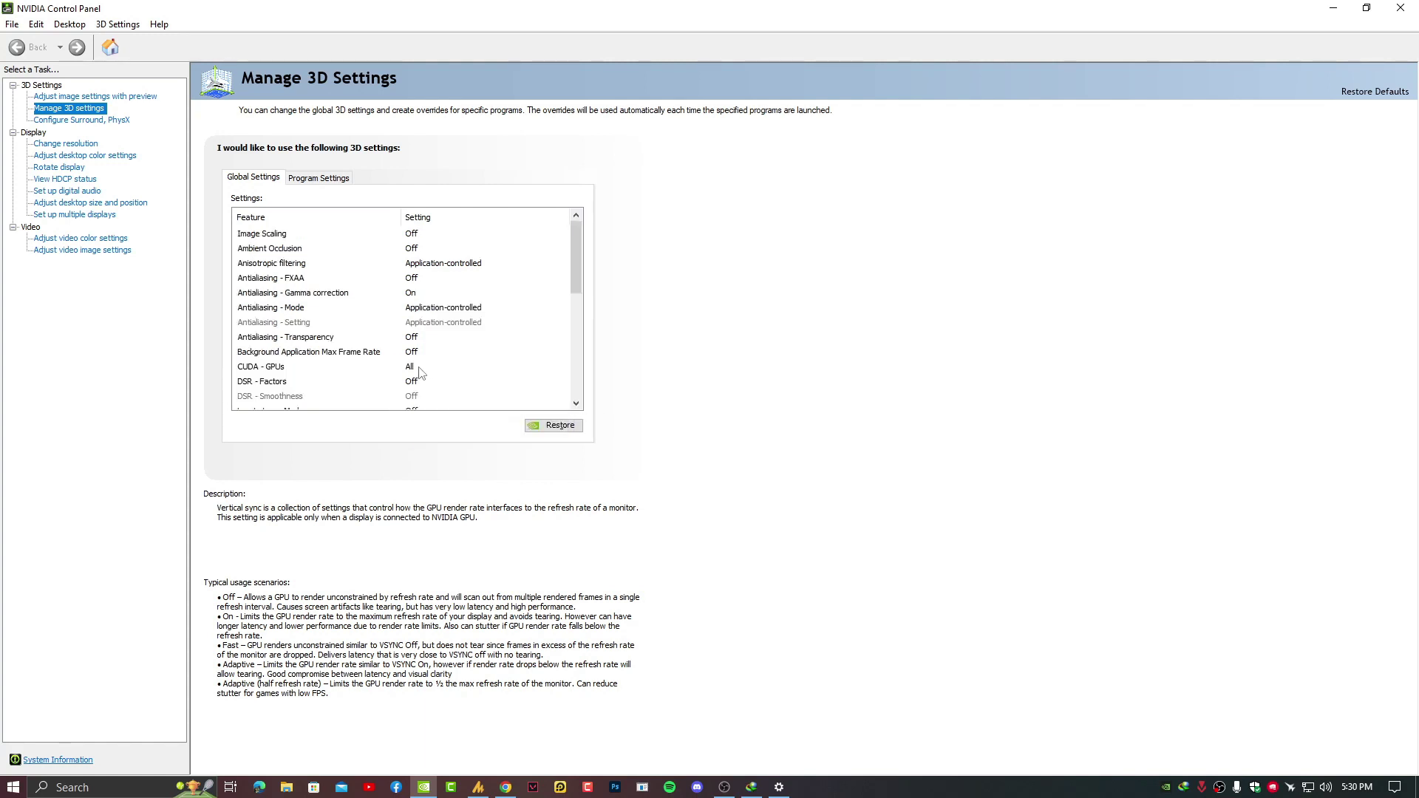
scroll(417, 373, down, 1)
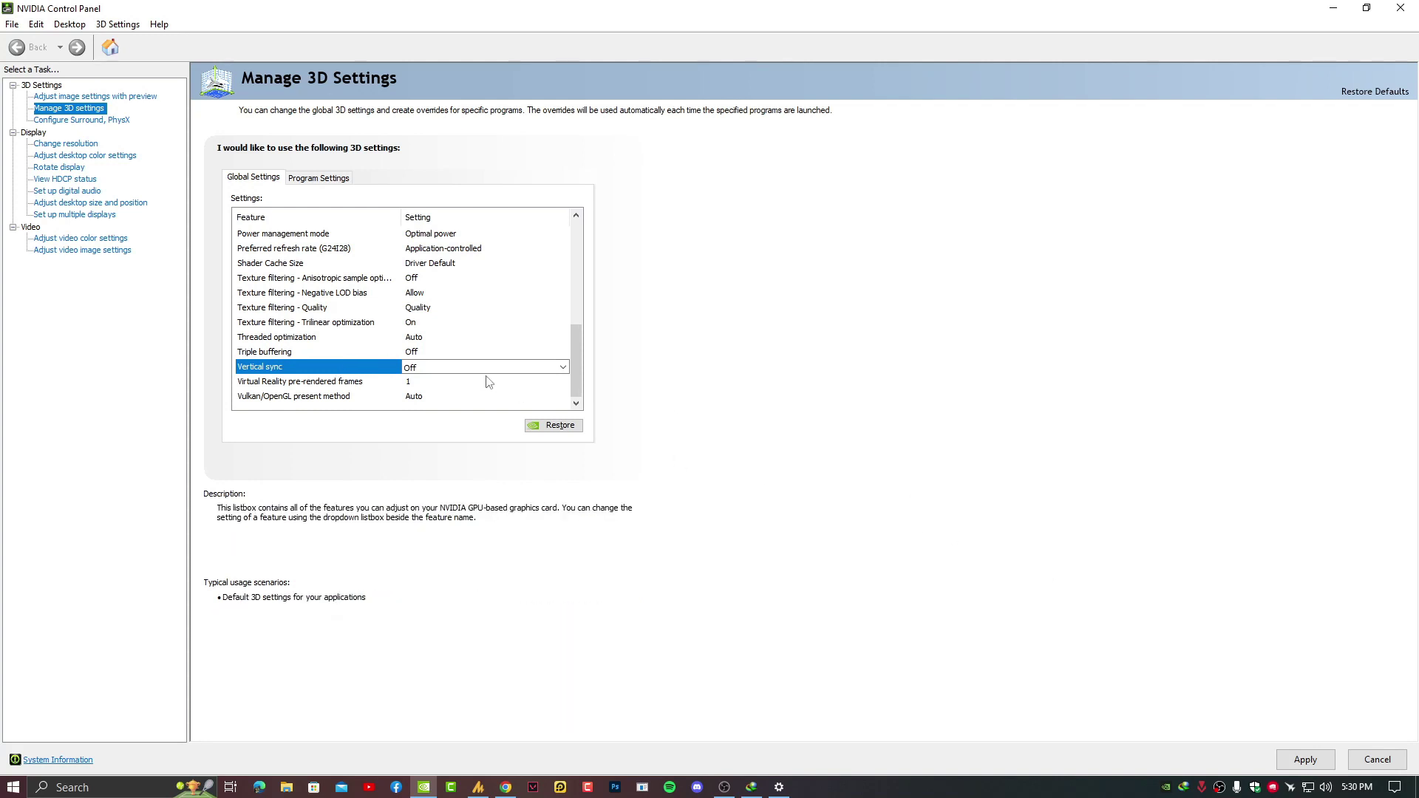
click(1304, 758)
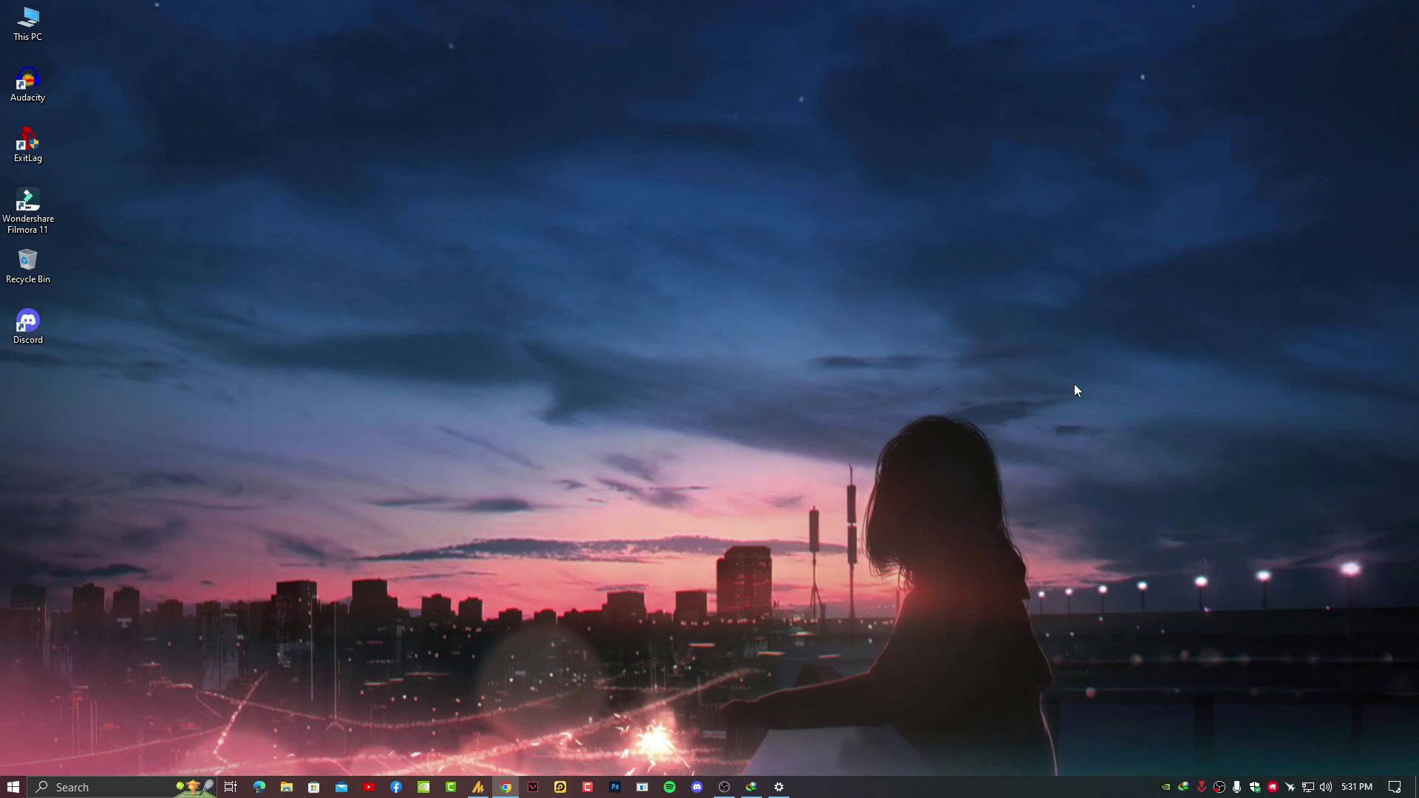
Step: Open Task Manager from the taskbar and end the ManyCam Service process
right_click(1049, 787)
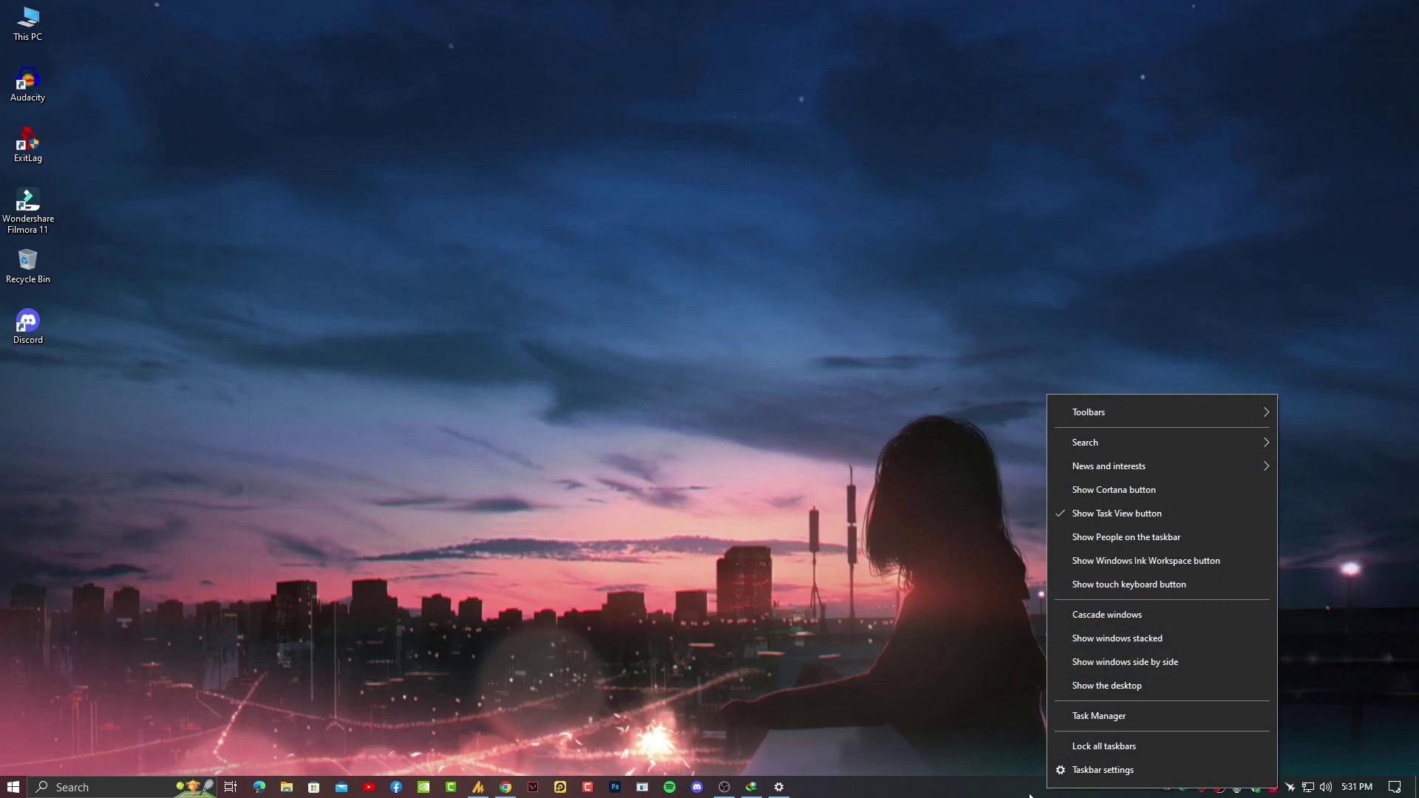
click(1099, 715)
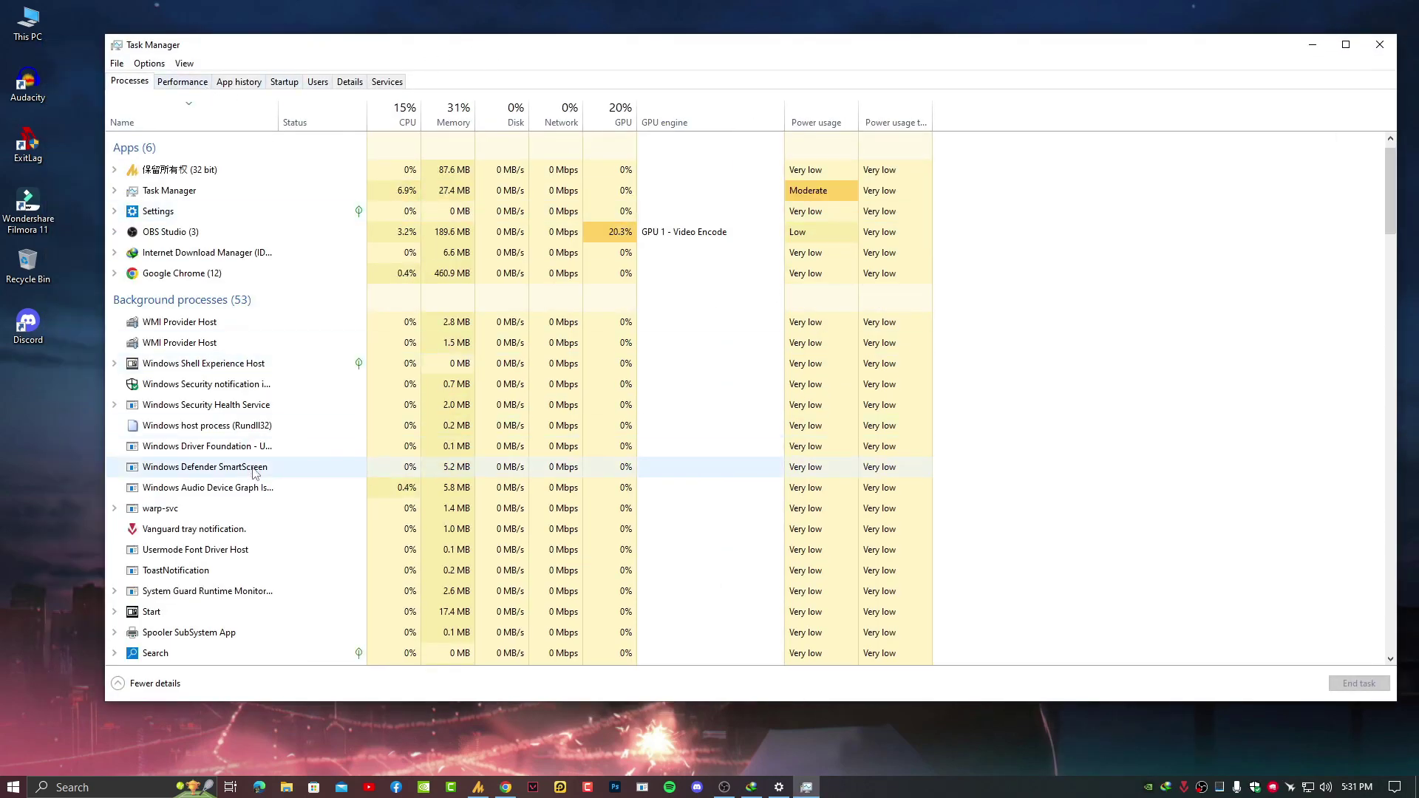
scroll(219, 402, down, 2)
scroll(222, 529, down, 5)
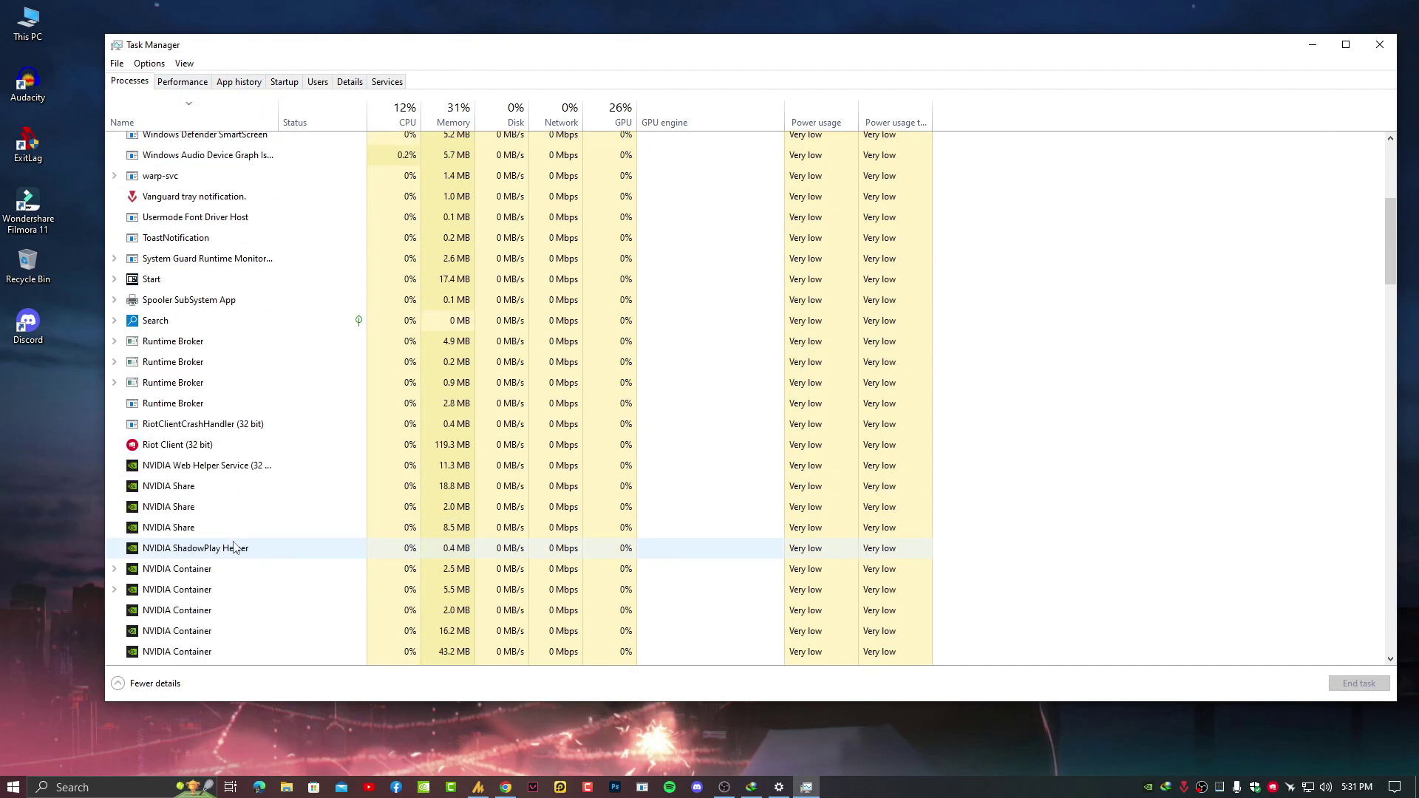
scroll(219, 529, down, 2)
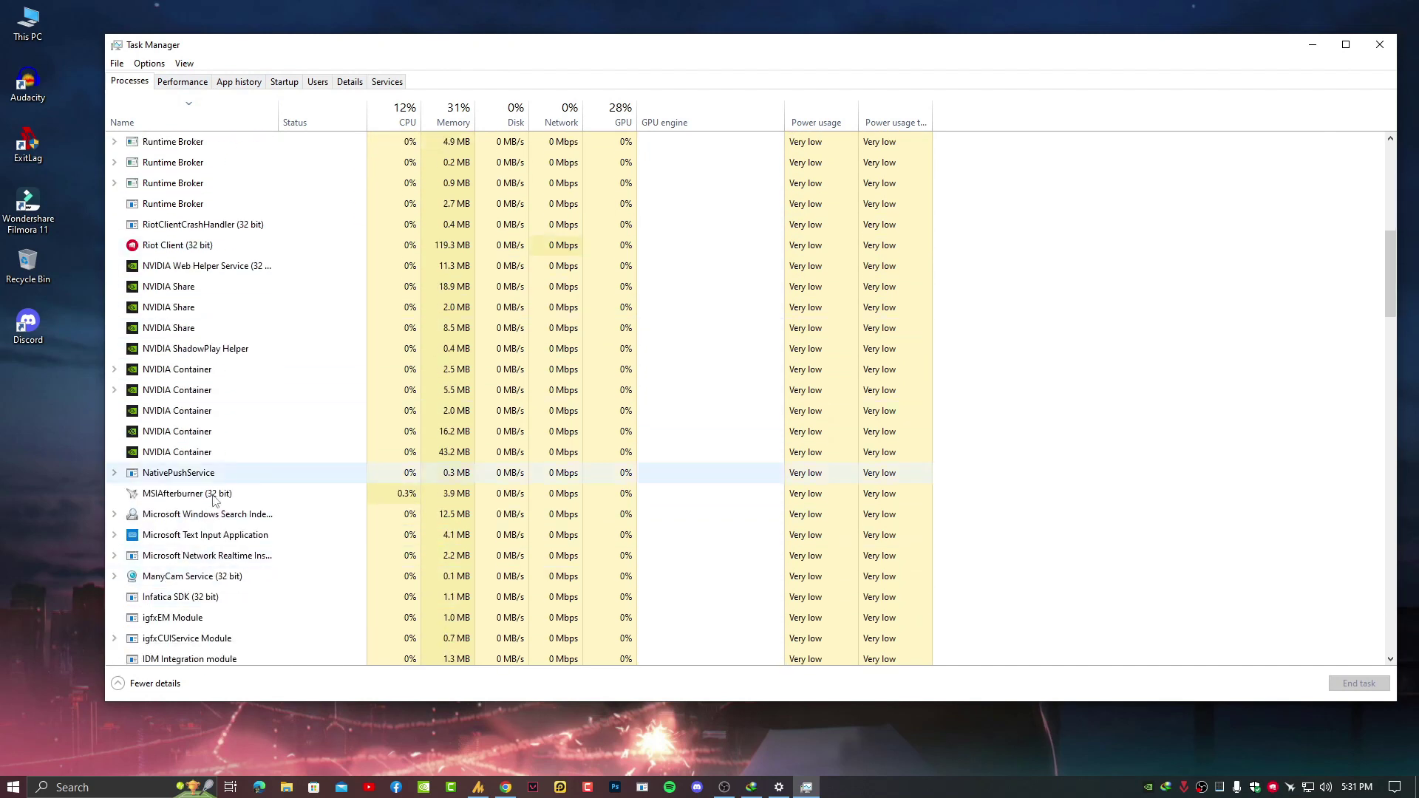
right_click(204, 554)
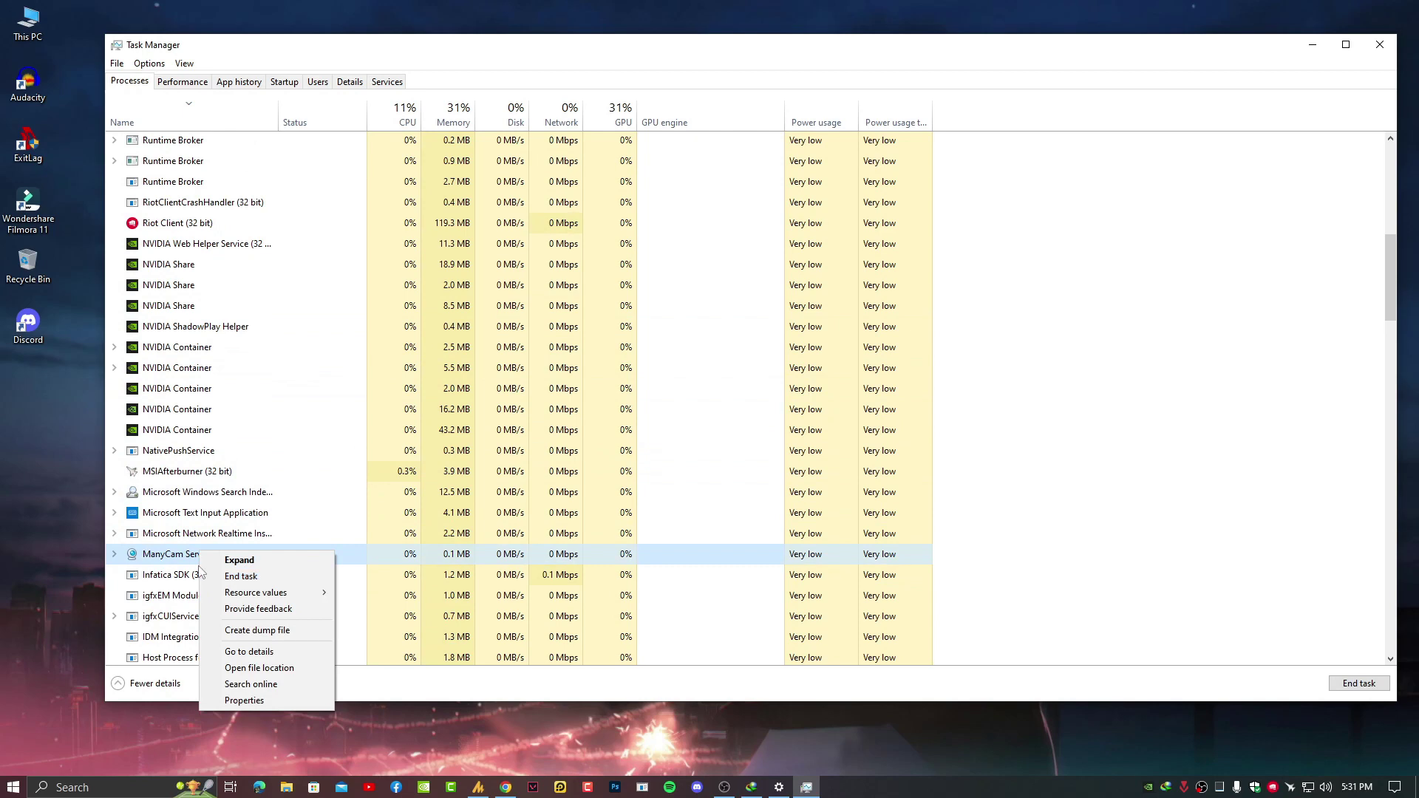
click(256, 576)
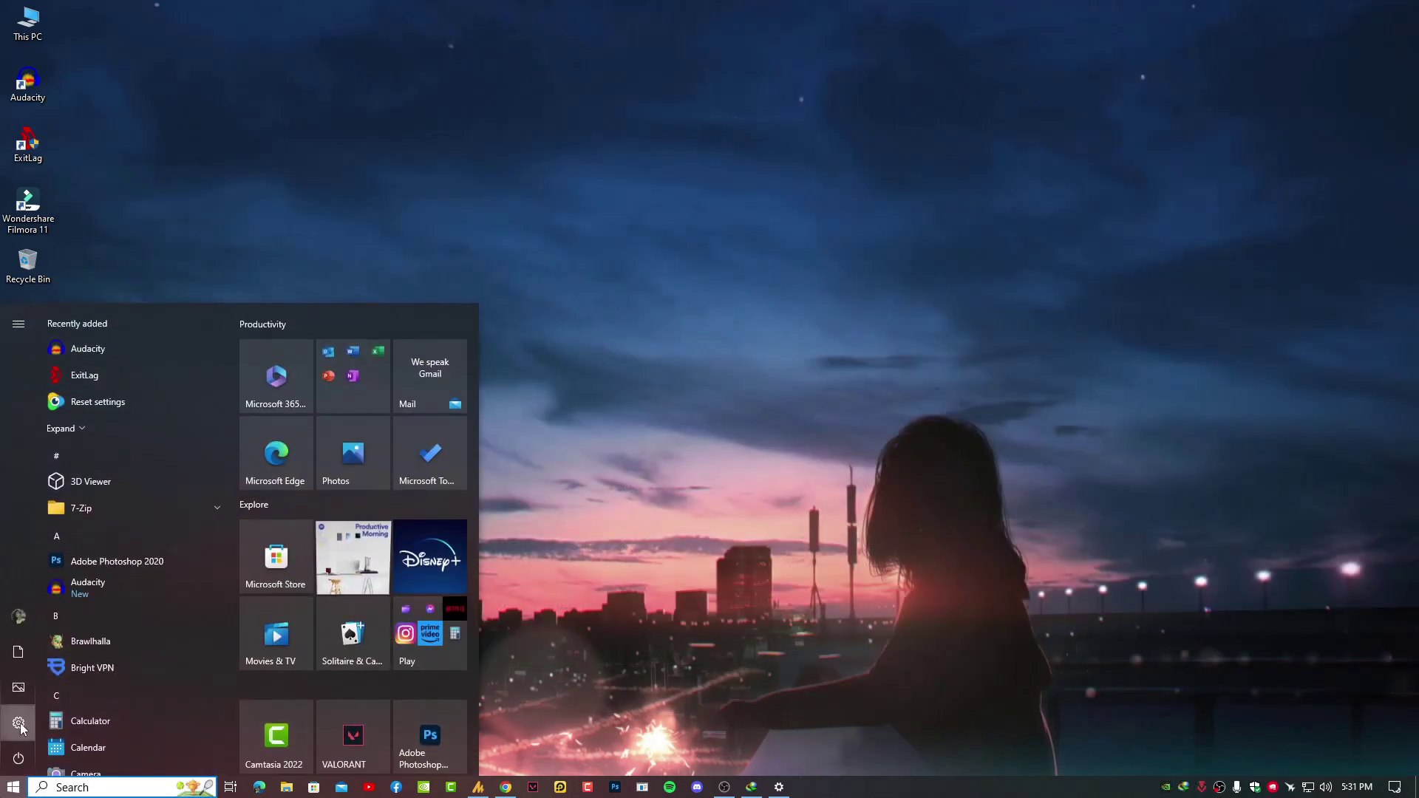
Step: Close the open About settings page and relaunch Settings from the Start menu
click(19, 724)
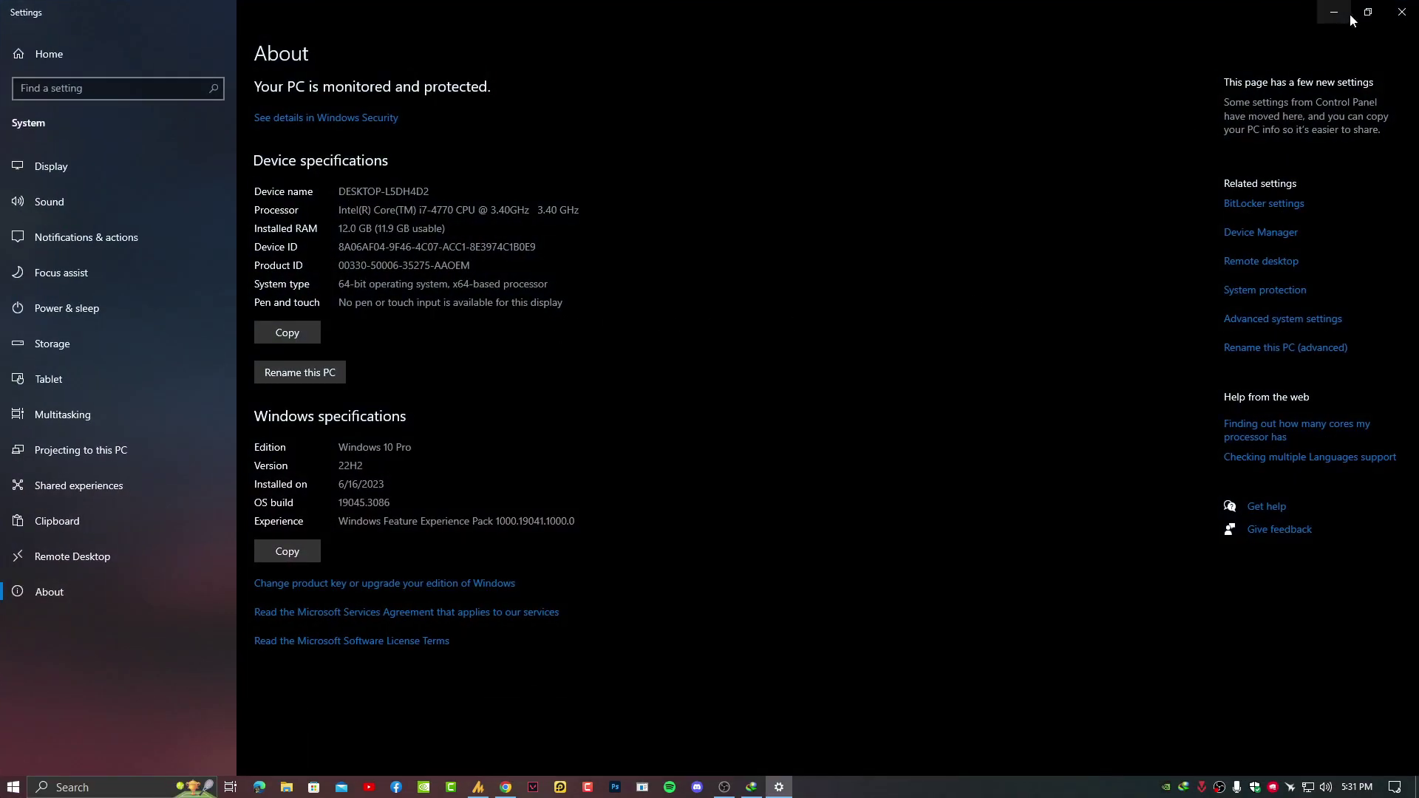
click(1400, 12)
click(14, 787)
click(16, 727)
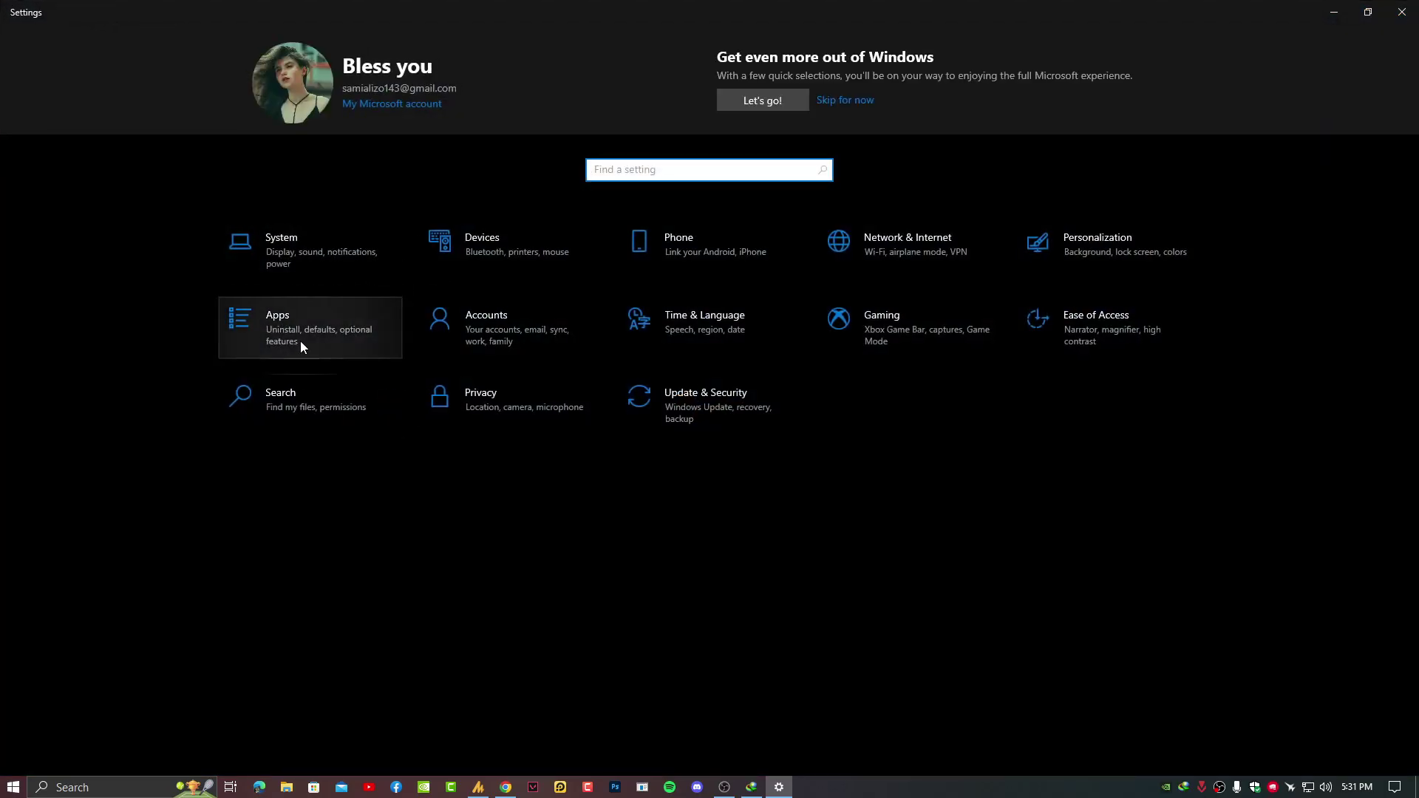
Step: Turn off 'Let Windows track app launches' on the Privacy General page
click(501, 418)
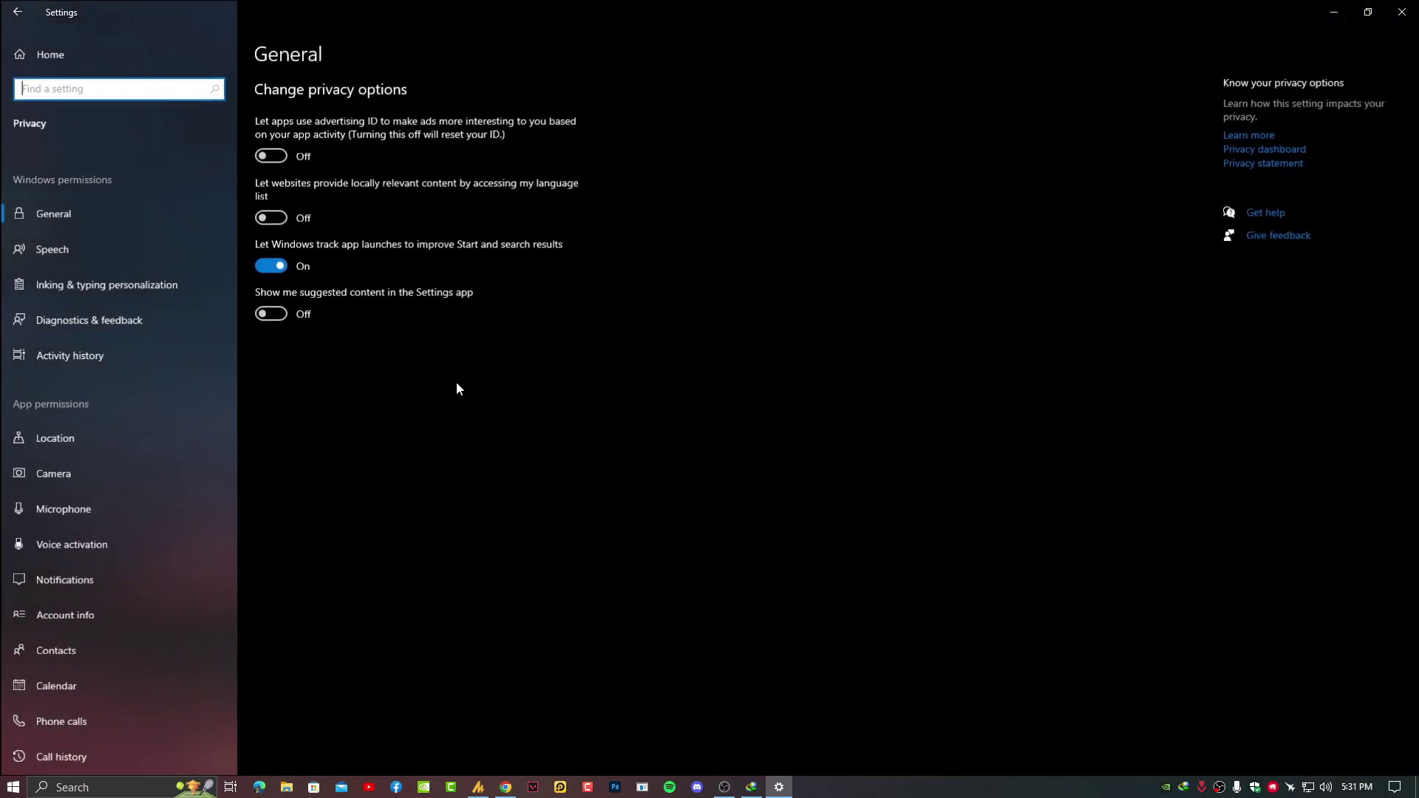
click(274, 267)
scroll(102, 462, down, 3)
scroll(100, 460, down, 1)
scroll(98, 407, up, 3)
scroll(95, 384, down, 1)
scroll(109, 463, down, 2)
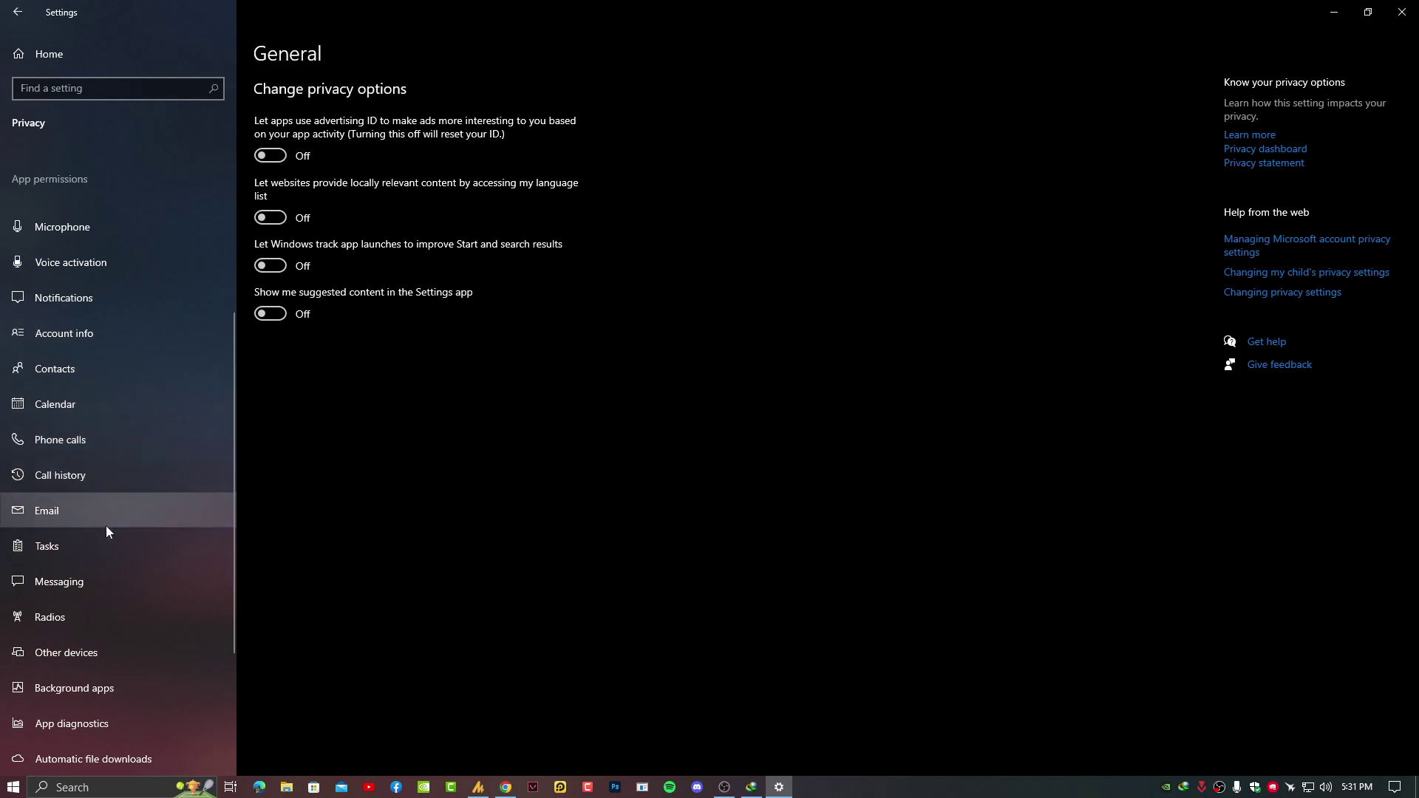
Step: Leave 'Let apps run in the background' Off, review the app list, and close Settings
click(122, 691)
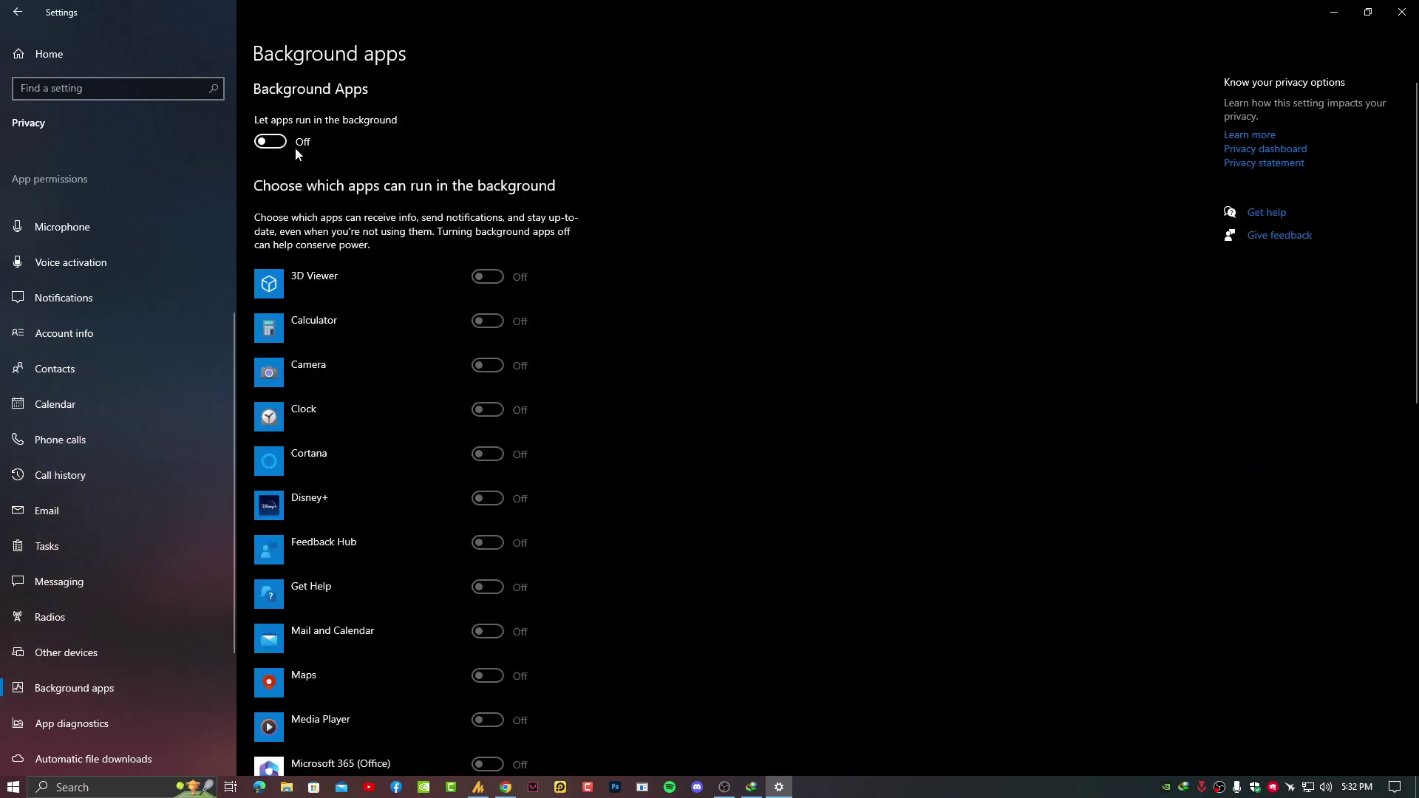
click(266, 145)
click(266, 145)
scroll(417, 506, down, 10)
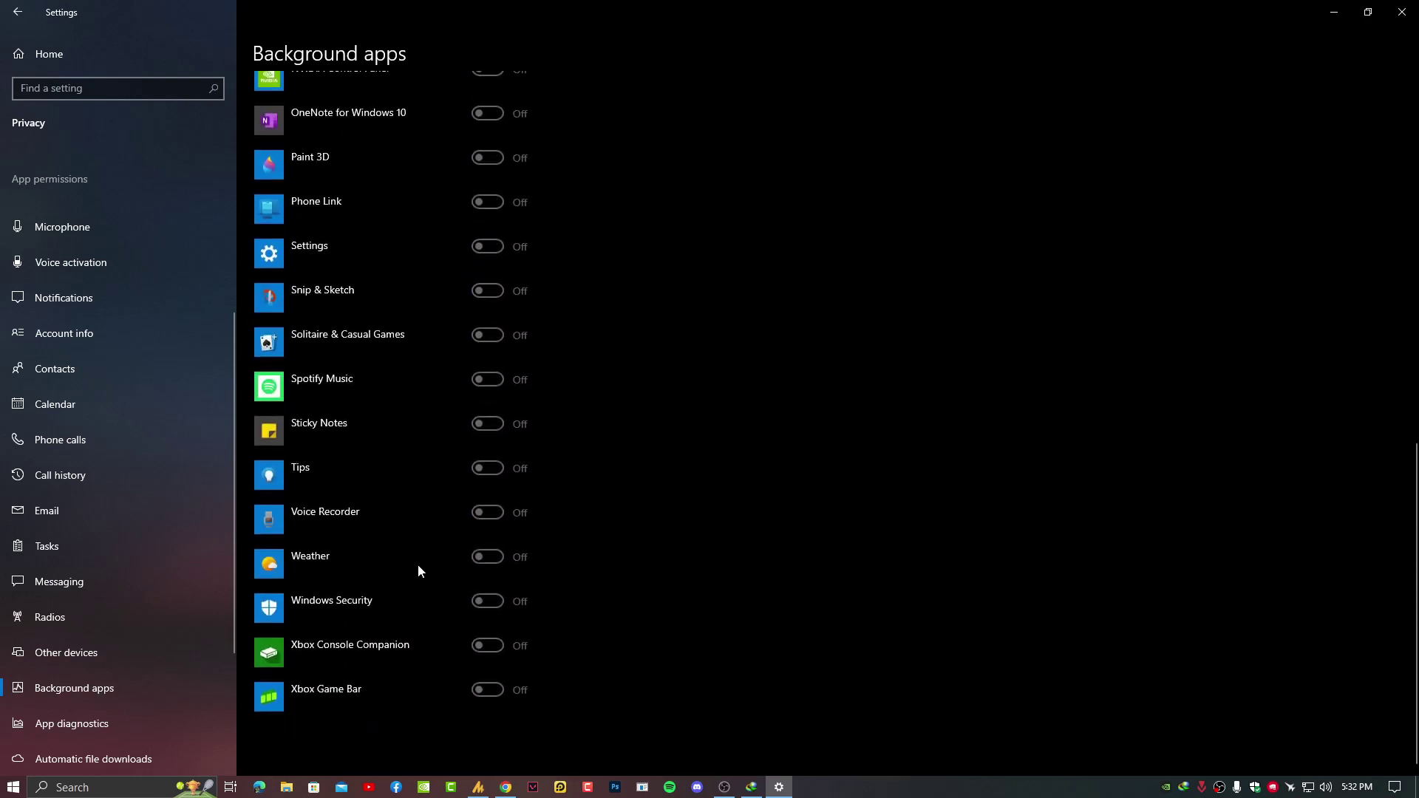
scroll(418, 565, up, 3)
scroll(425, 591, up, 7)
scroll(425, 590, down, 10)
scroll(426, 591, up, 8)
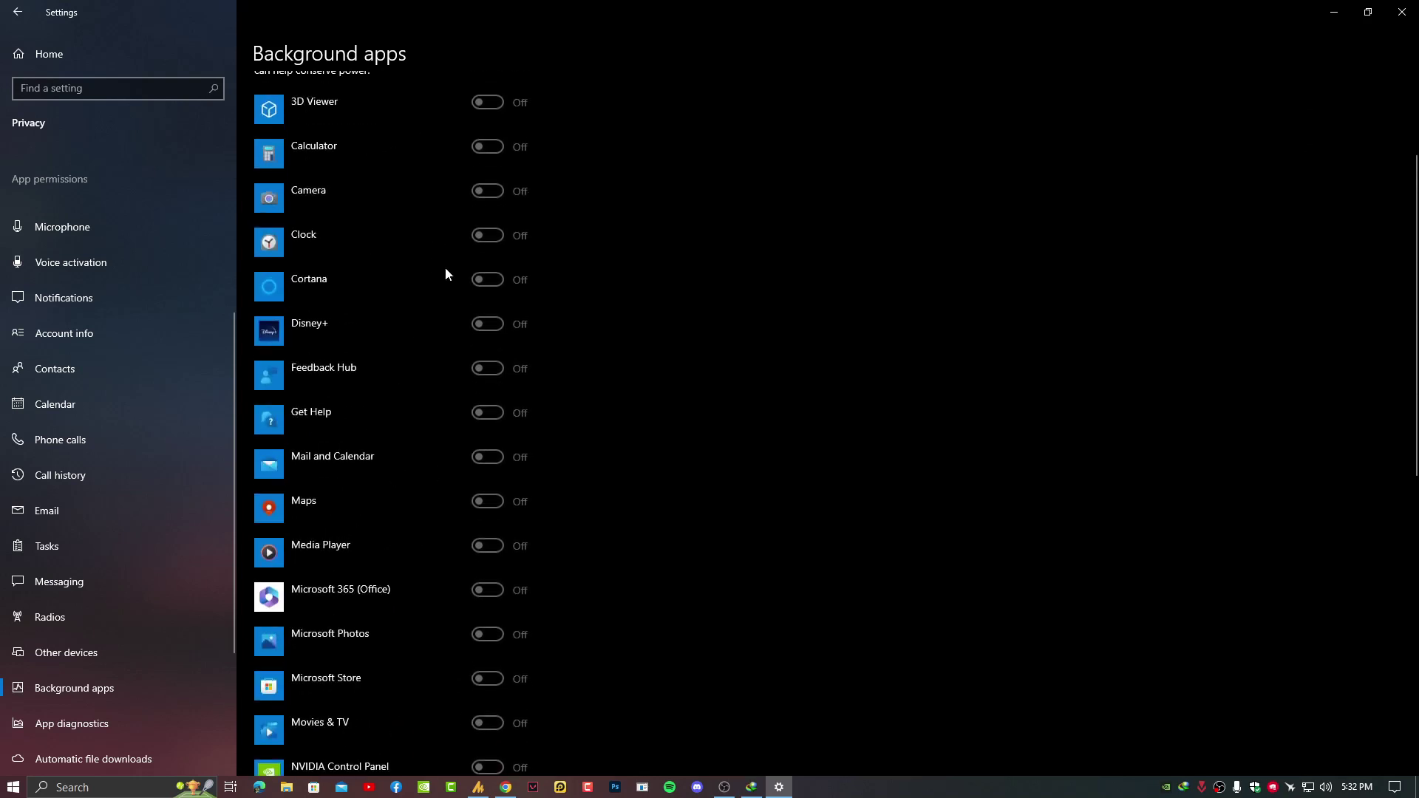
click(1402, 13)
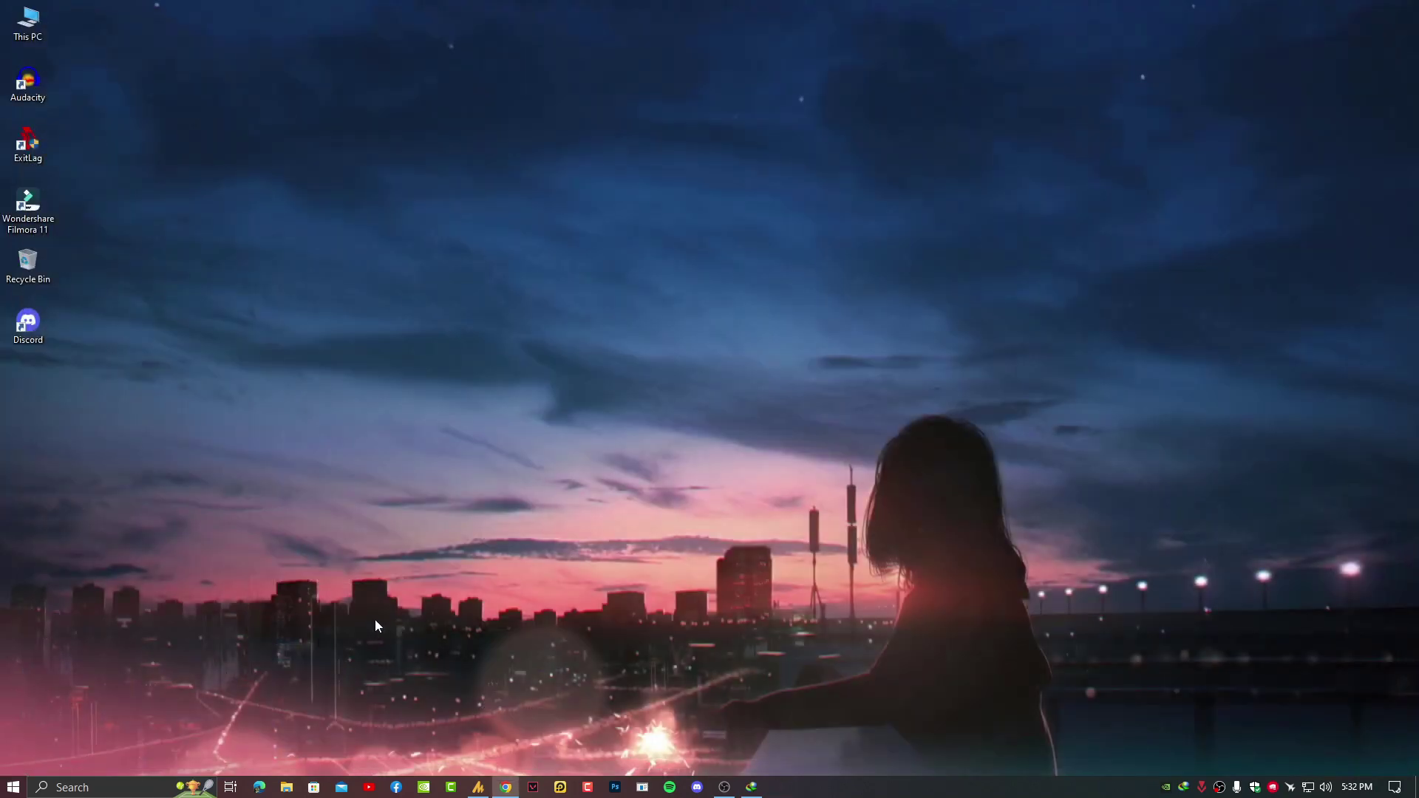
Step: Run msconfig and list only the non-Microsoft services
click(13, 788)
text(msconfig)
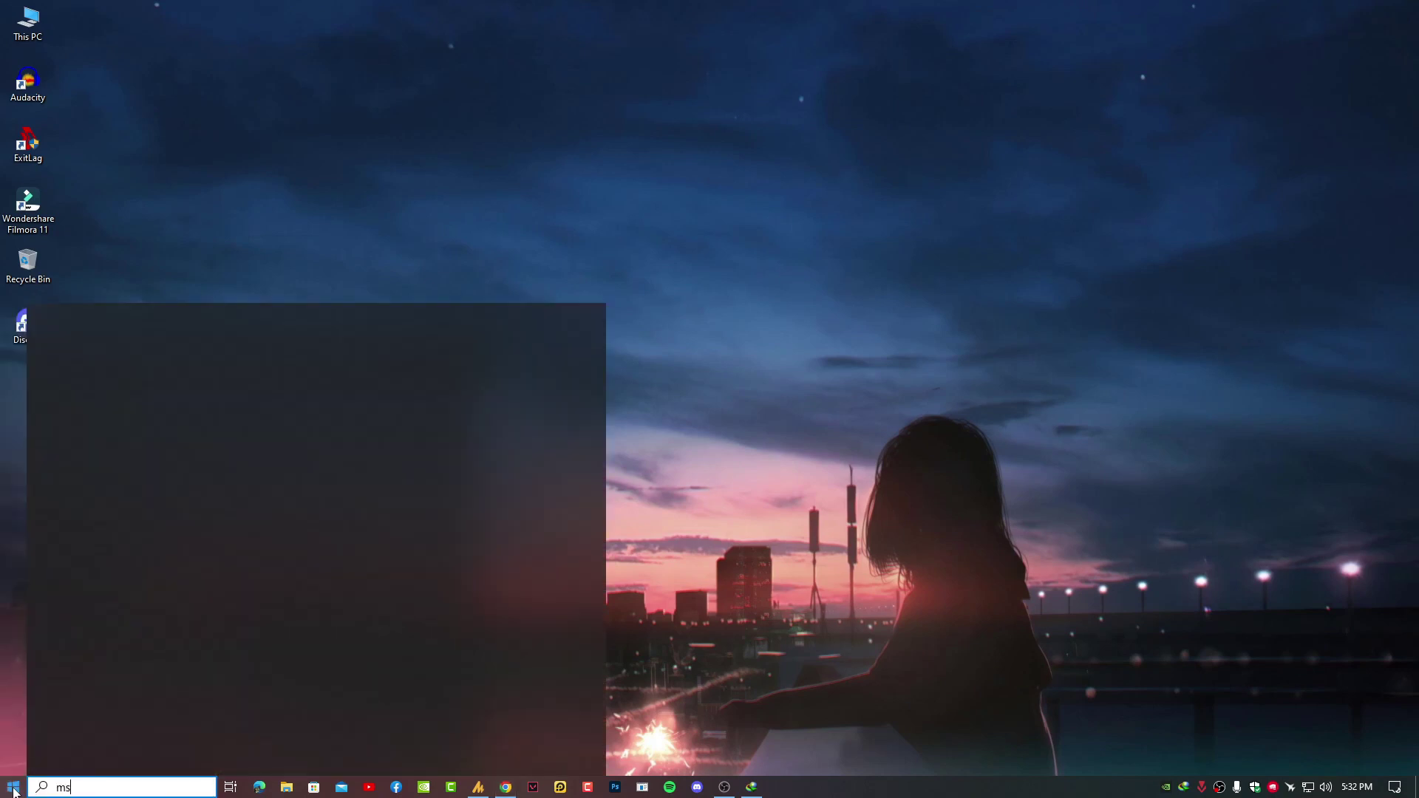
key(Return)
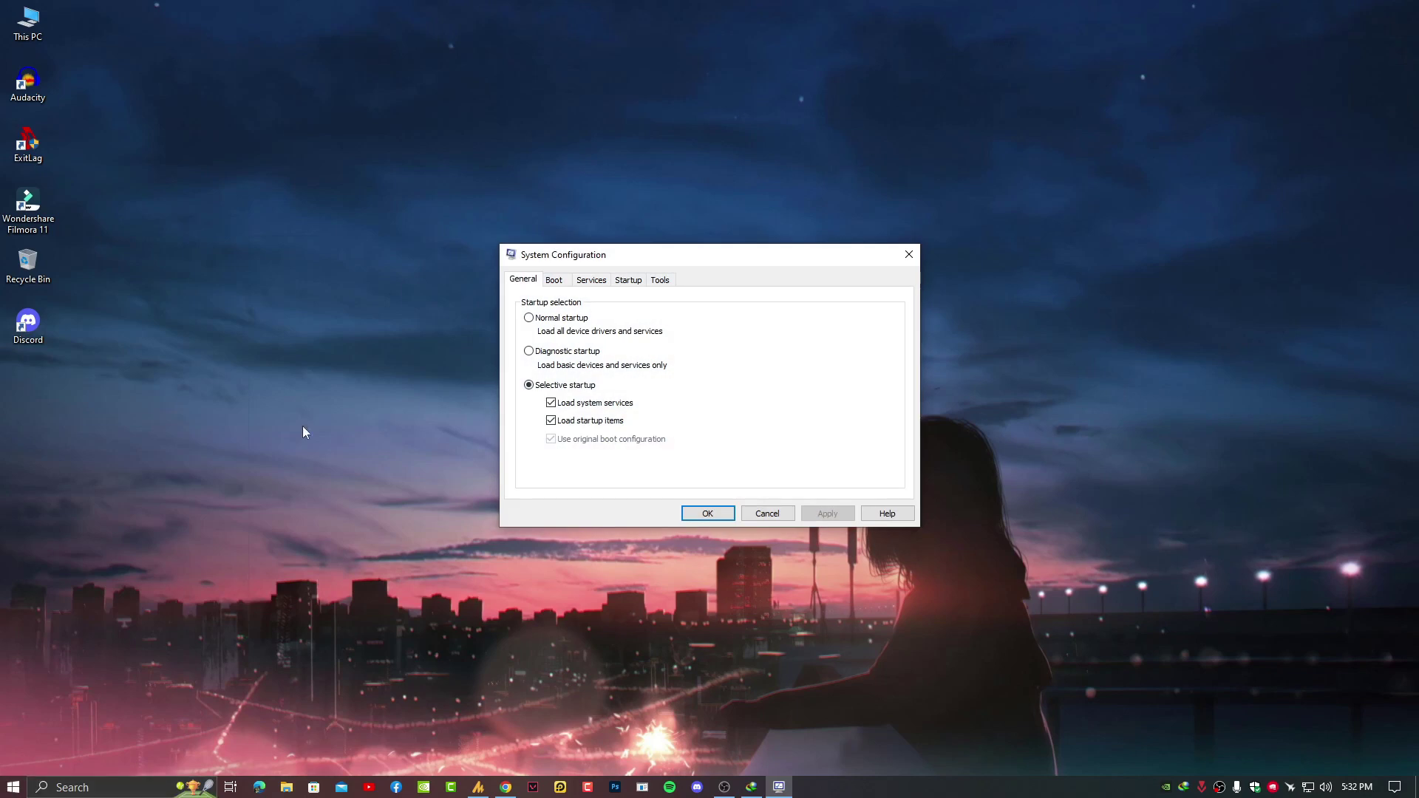
click(595, 279)
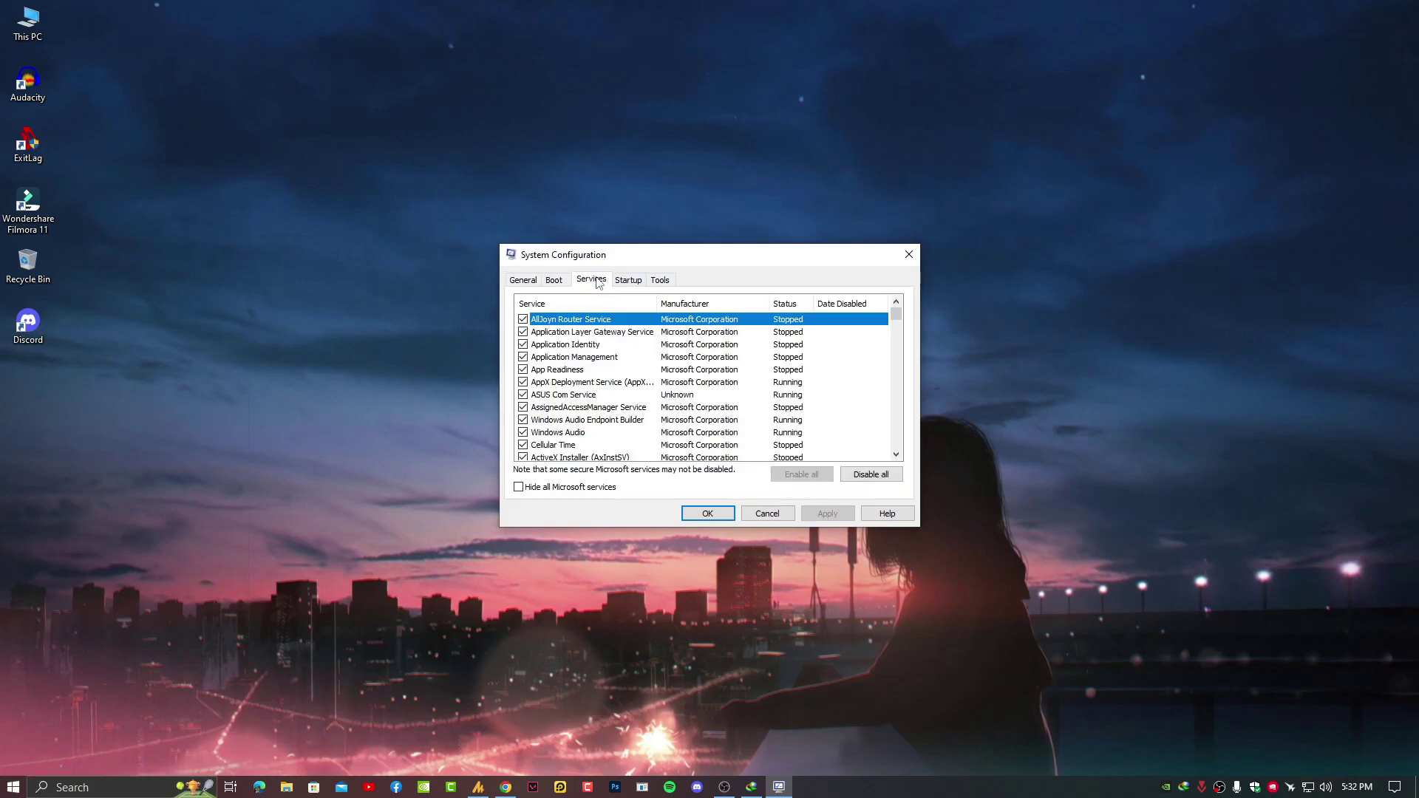
drag(629, 256, 648, 143)
click(566, 375)
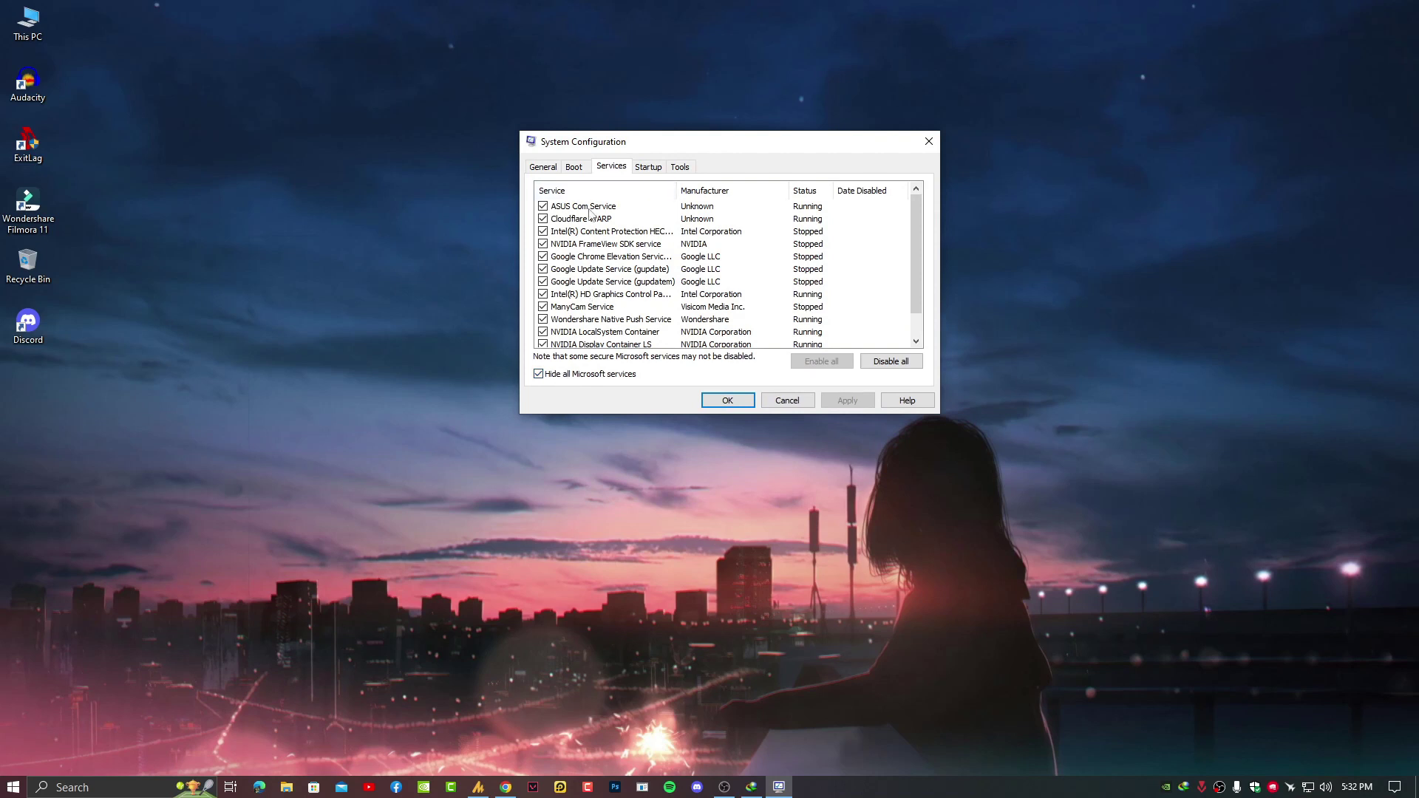
Step: Uncheck the Google Update, Chrome elevation, Intel, NVIDIA FrameView, Cloudflare WARP and ASUS services
scroll(595, 312, down, 1)
scroll(595, 311, up, 1)
click(543, 281)
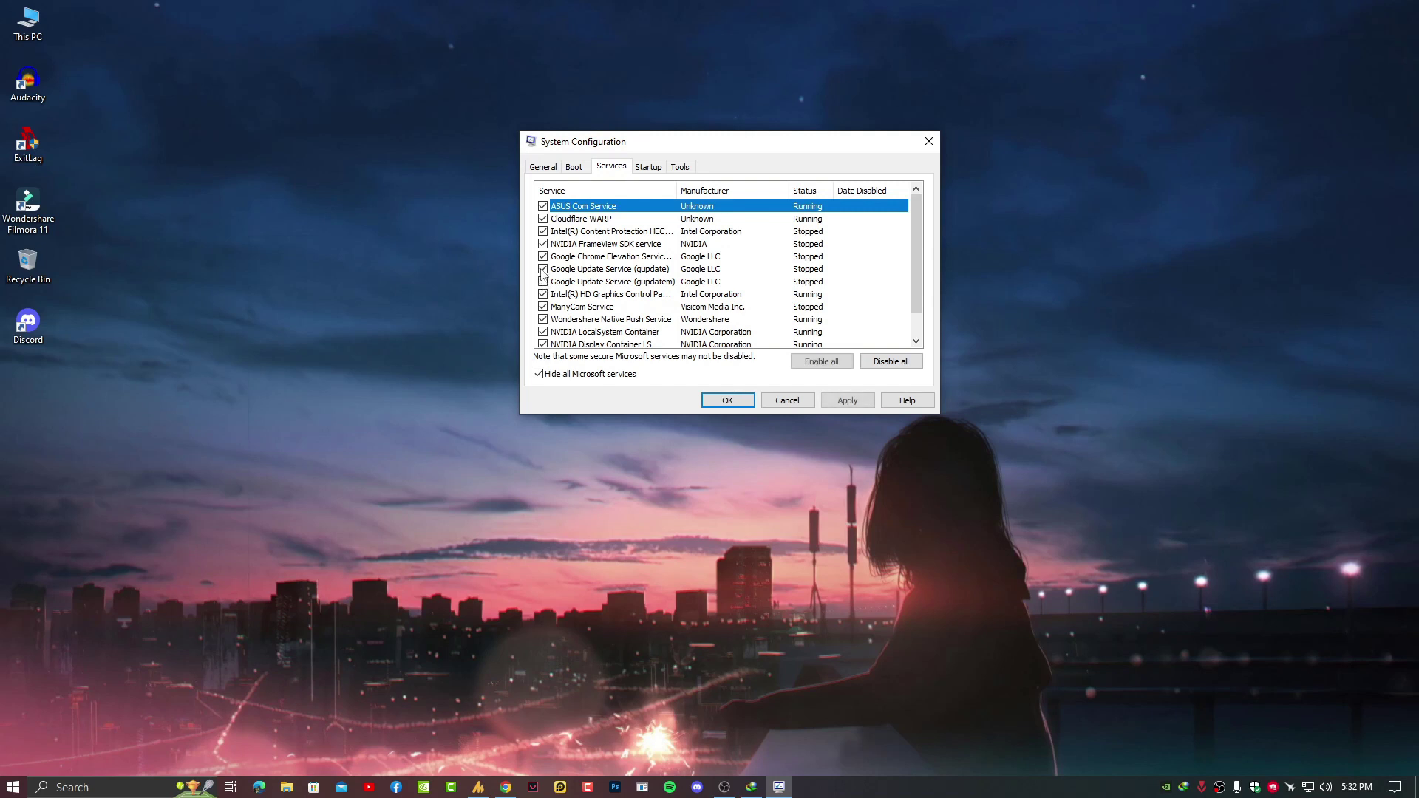
click(543, 269)
click(543, 257)
click(543, 244)
click(543, 231)
click(543, 219)
click(543, 206)
Step: Uncheck ManyCam Service, apply and confirm the changes, and suppress the restart reminder
scroll(604, 314, down, 1)
click(552, 285)
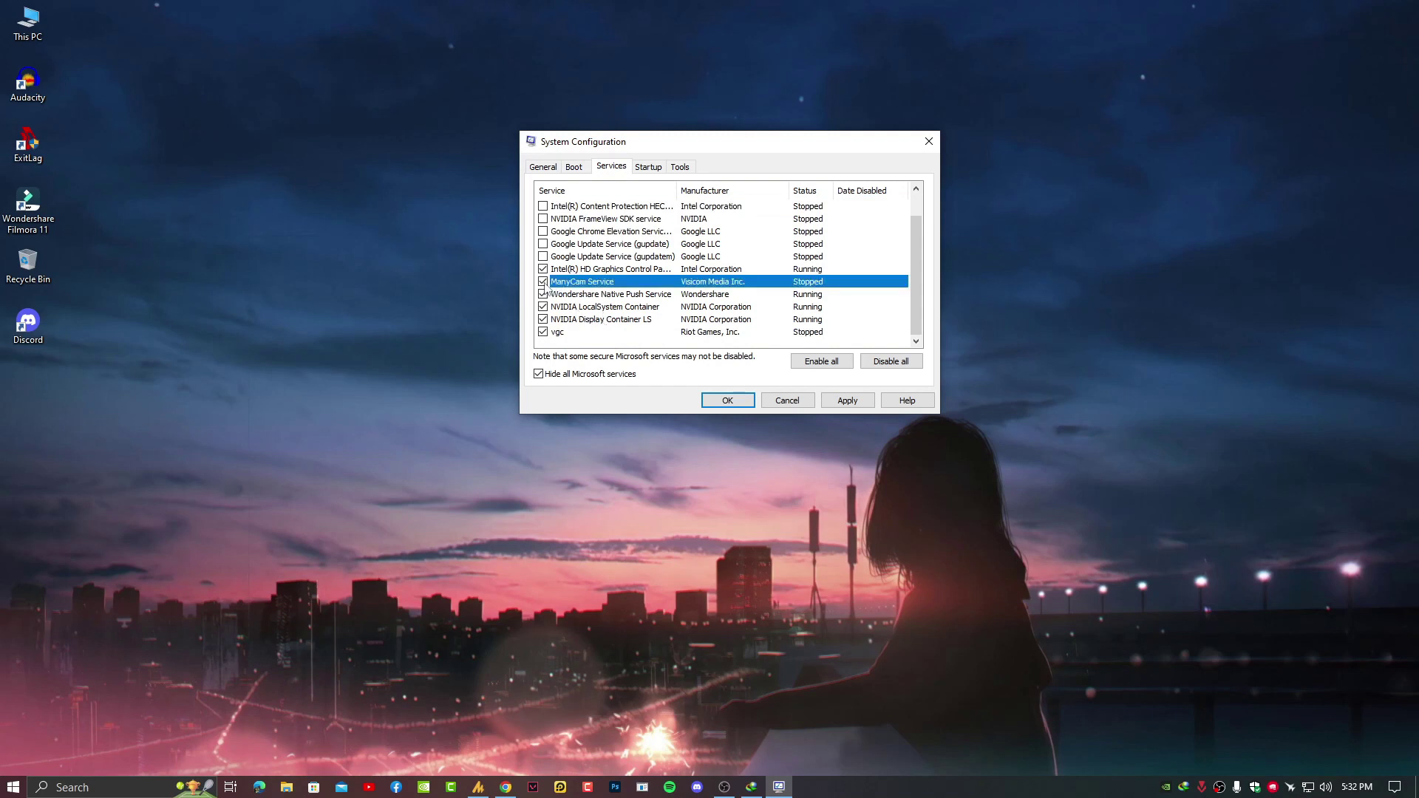
click(544, 282)
click(844, 403)
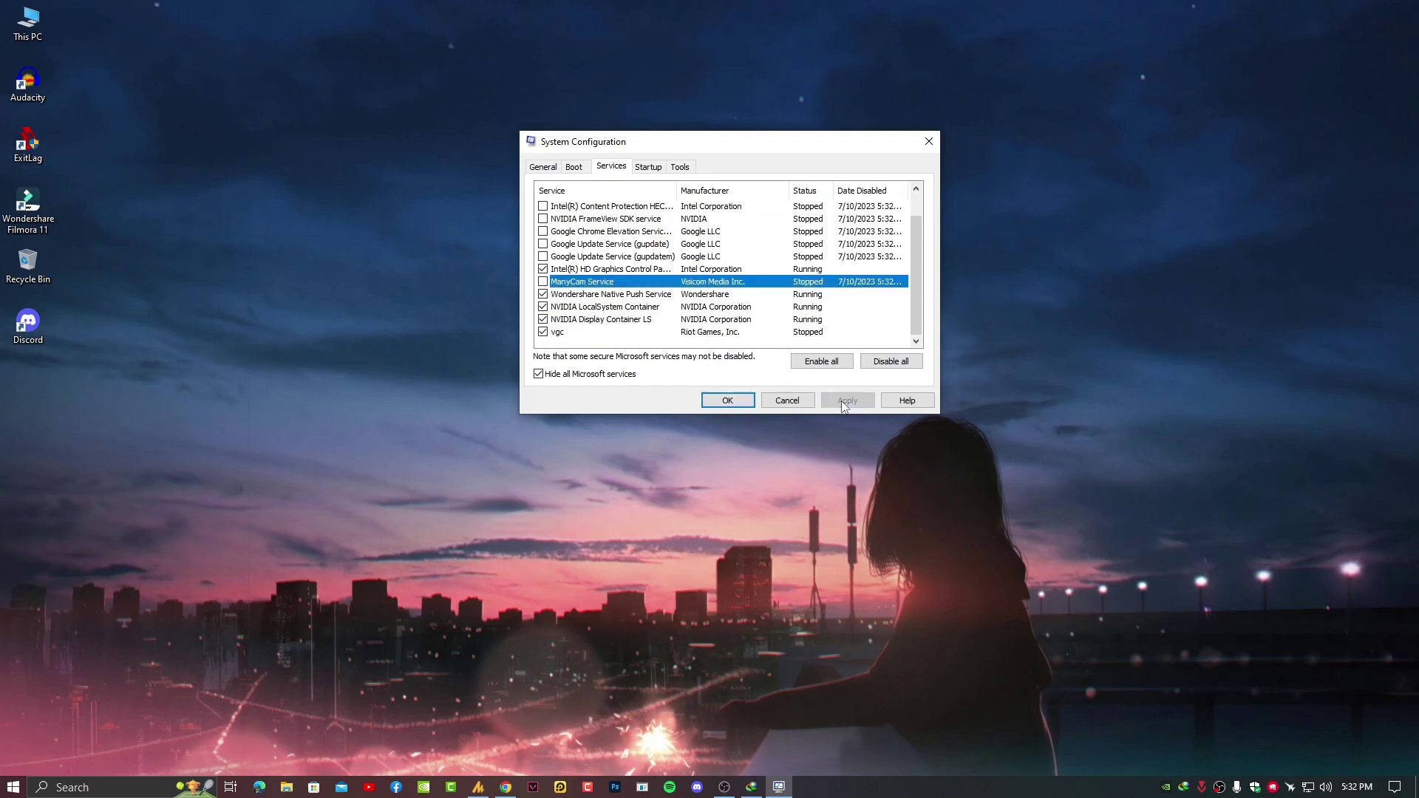
click(727, 401)
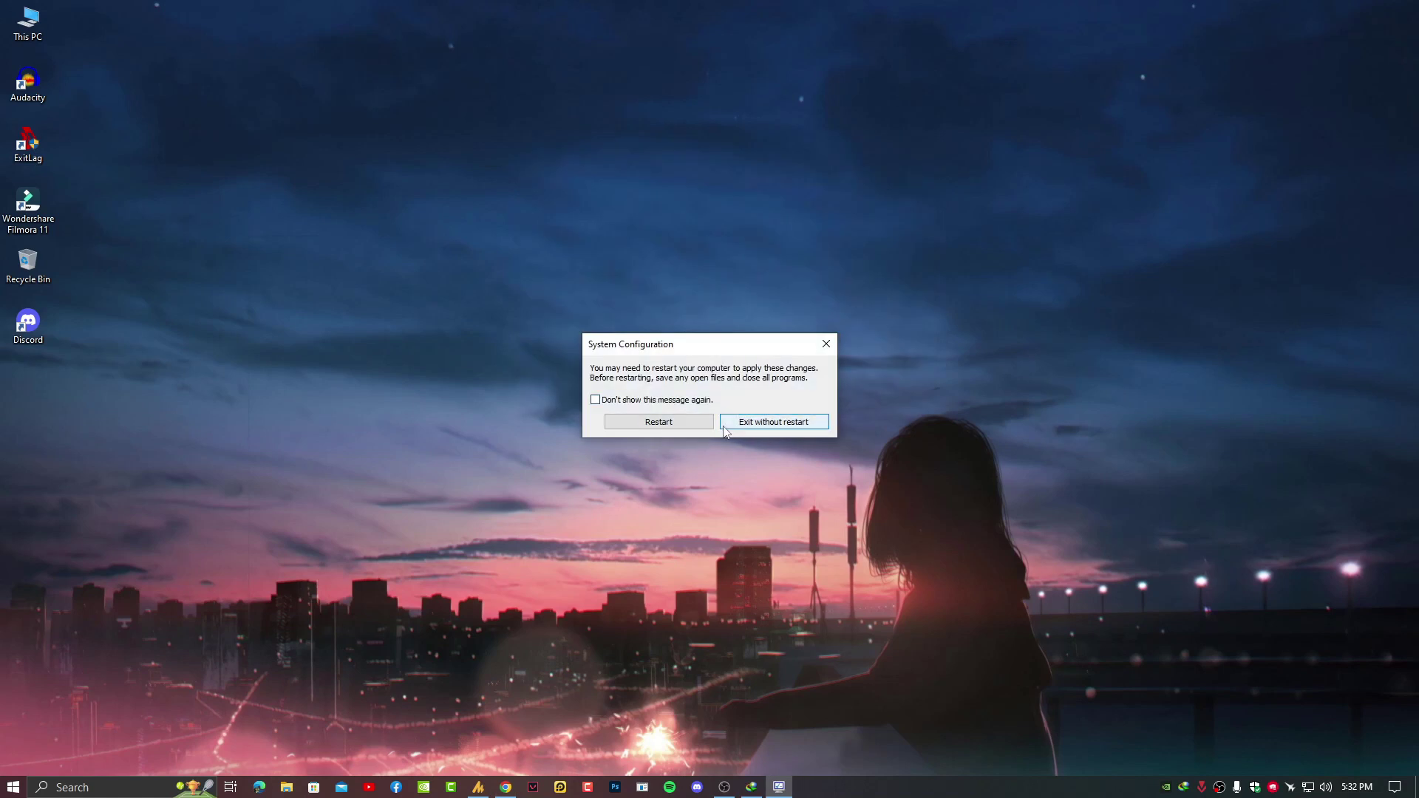
click(595, 399)
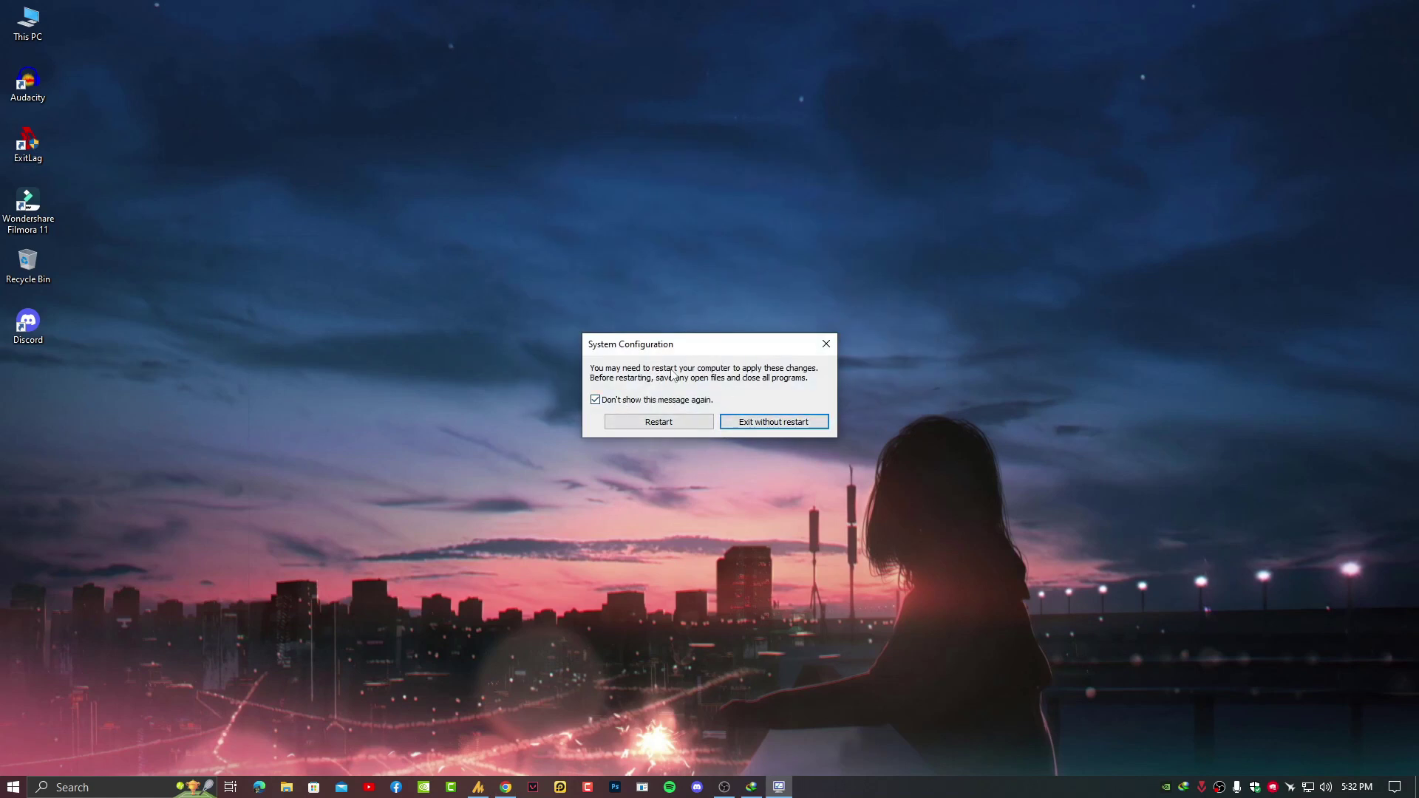
Step: Exit System Configuration without restarting and list startup programs in Task Manager sorted by status
click(765, 423)
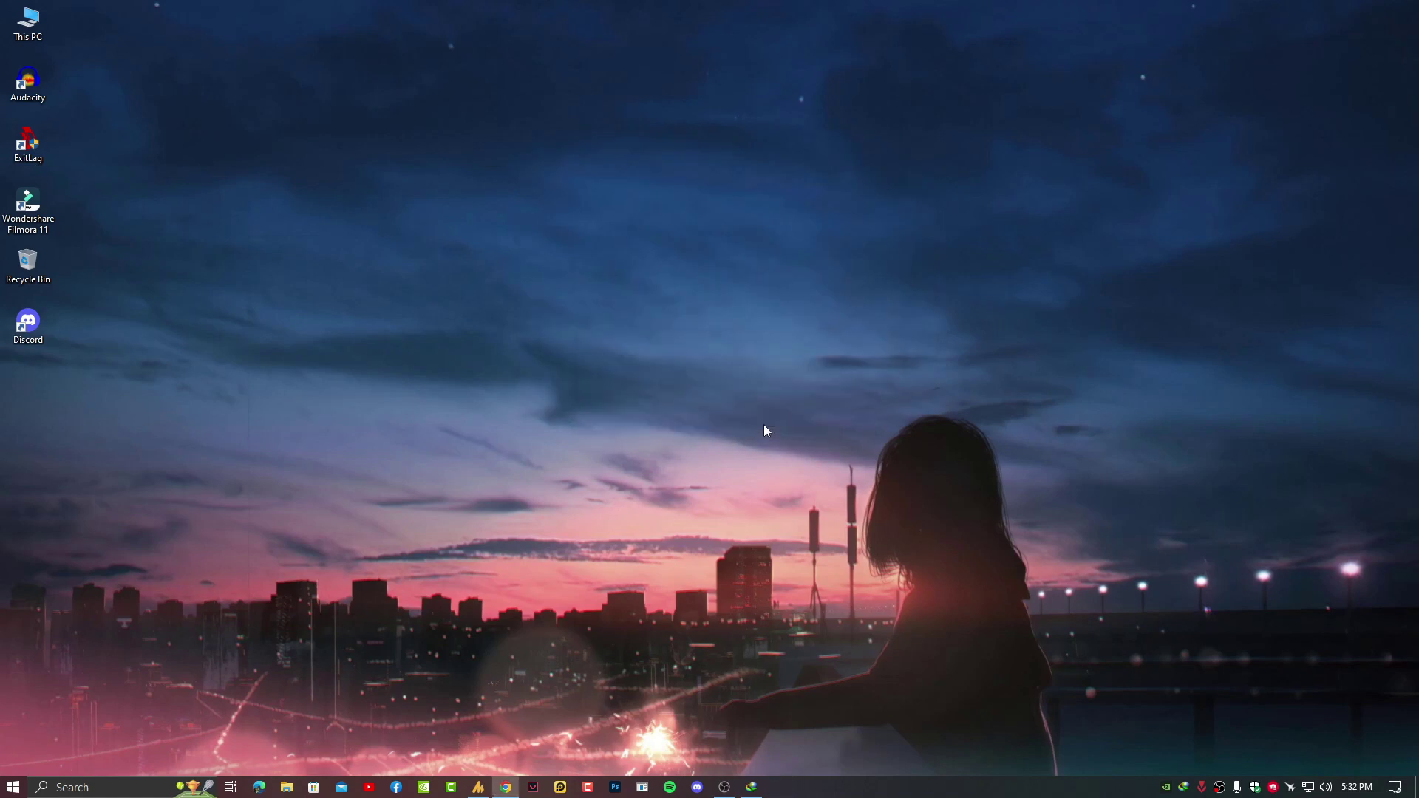
right_click(944, 790)
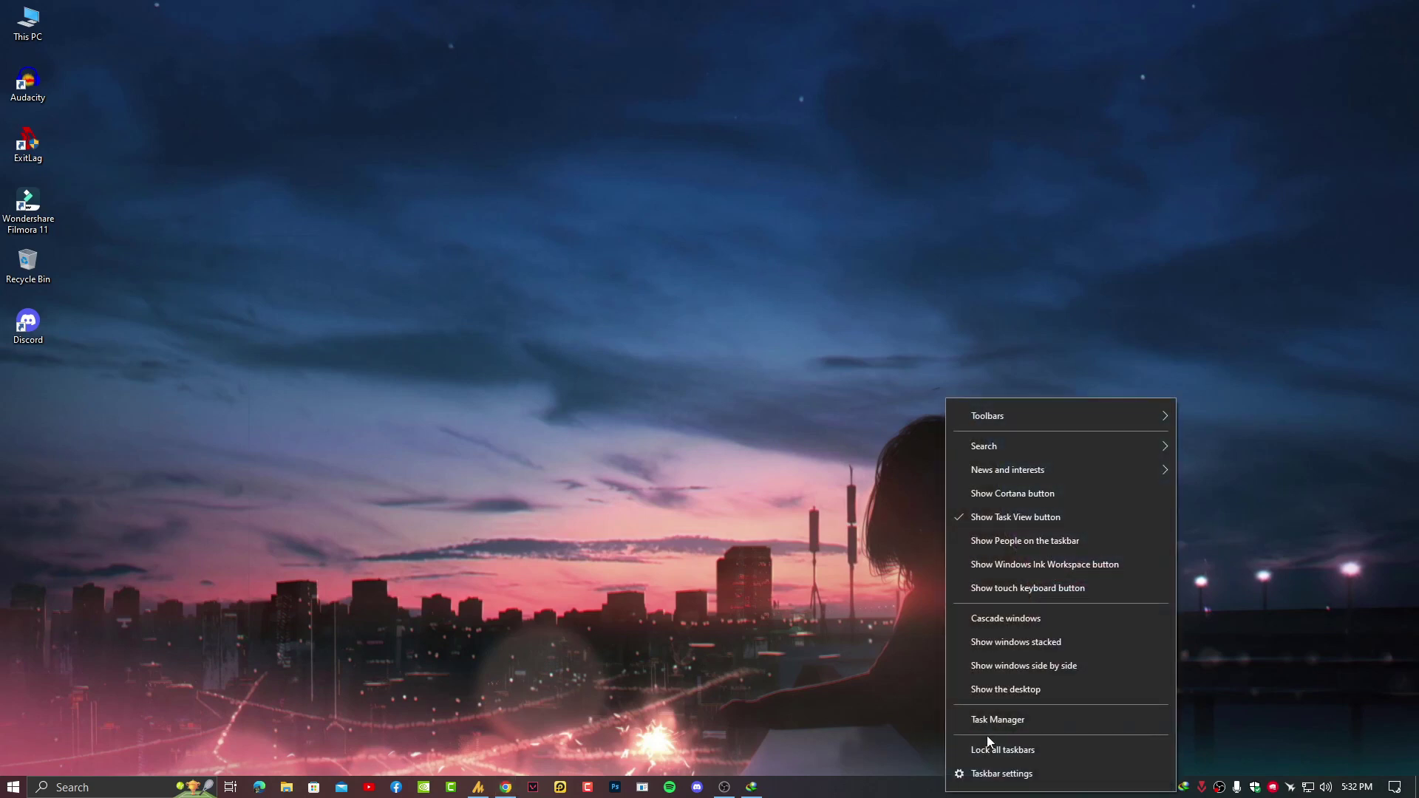
click(989, 719)
click(285, 88)
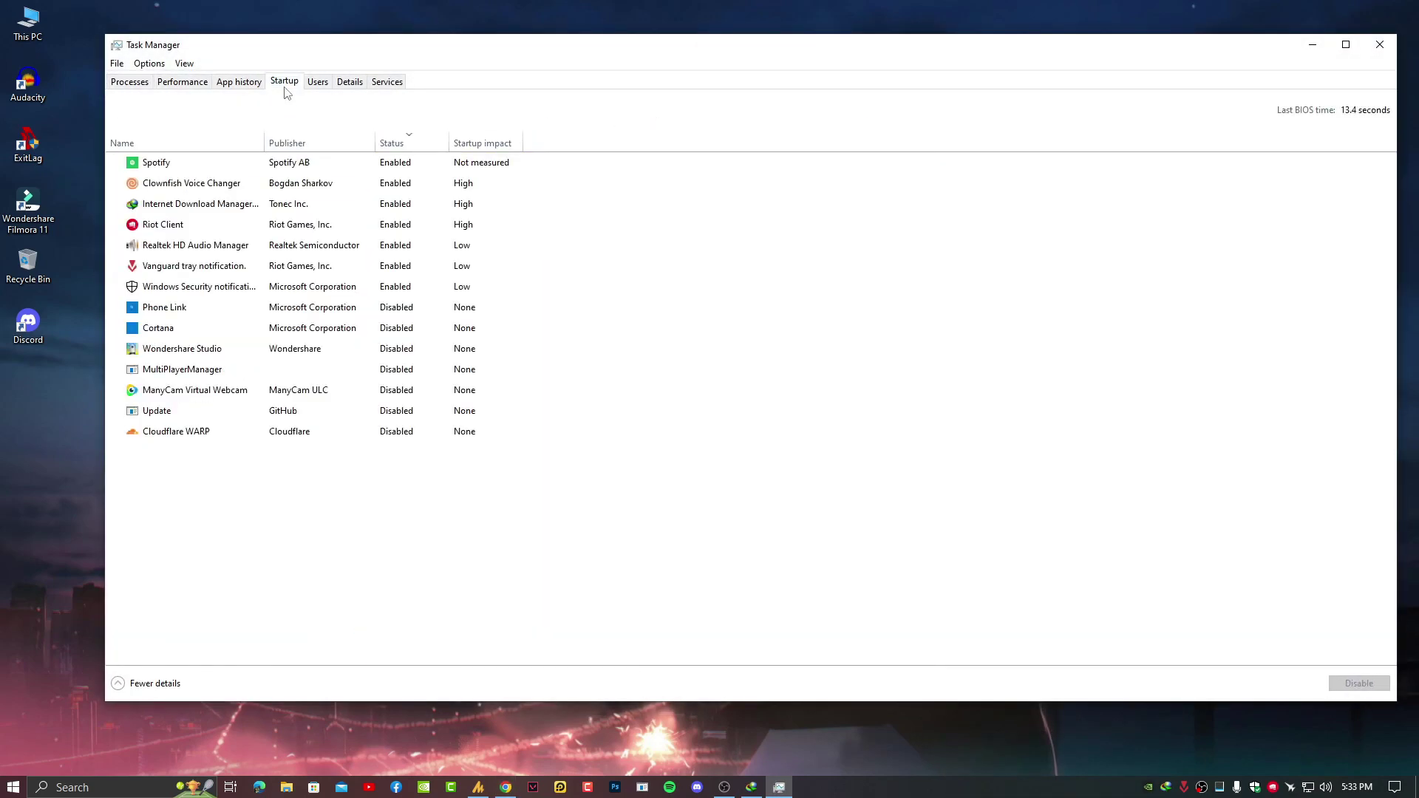
click(416, 144)
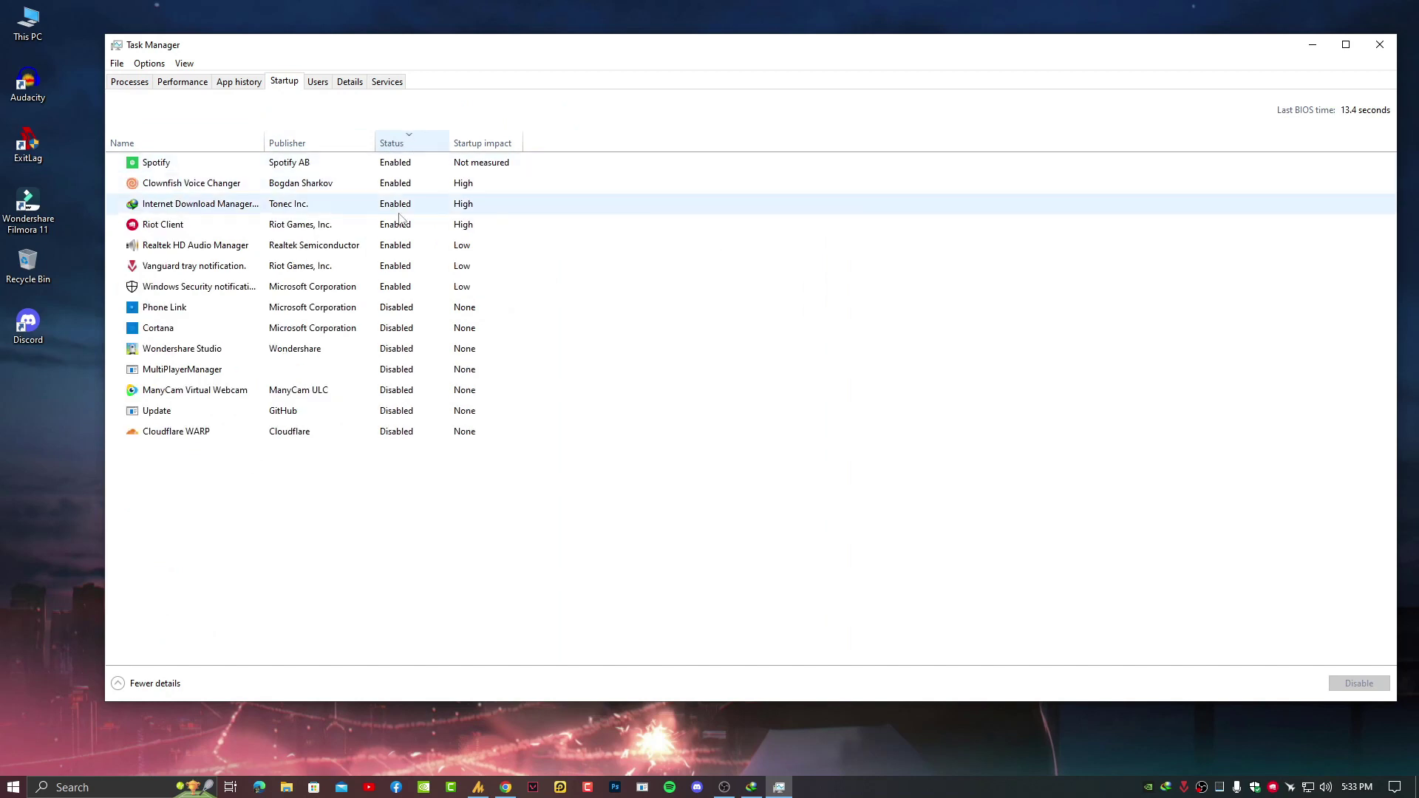
Step: Disable Realtek HD Audio Manager, Internet Download Manager and Spotify at startup, then close Task Manager
click(405, 287)
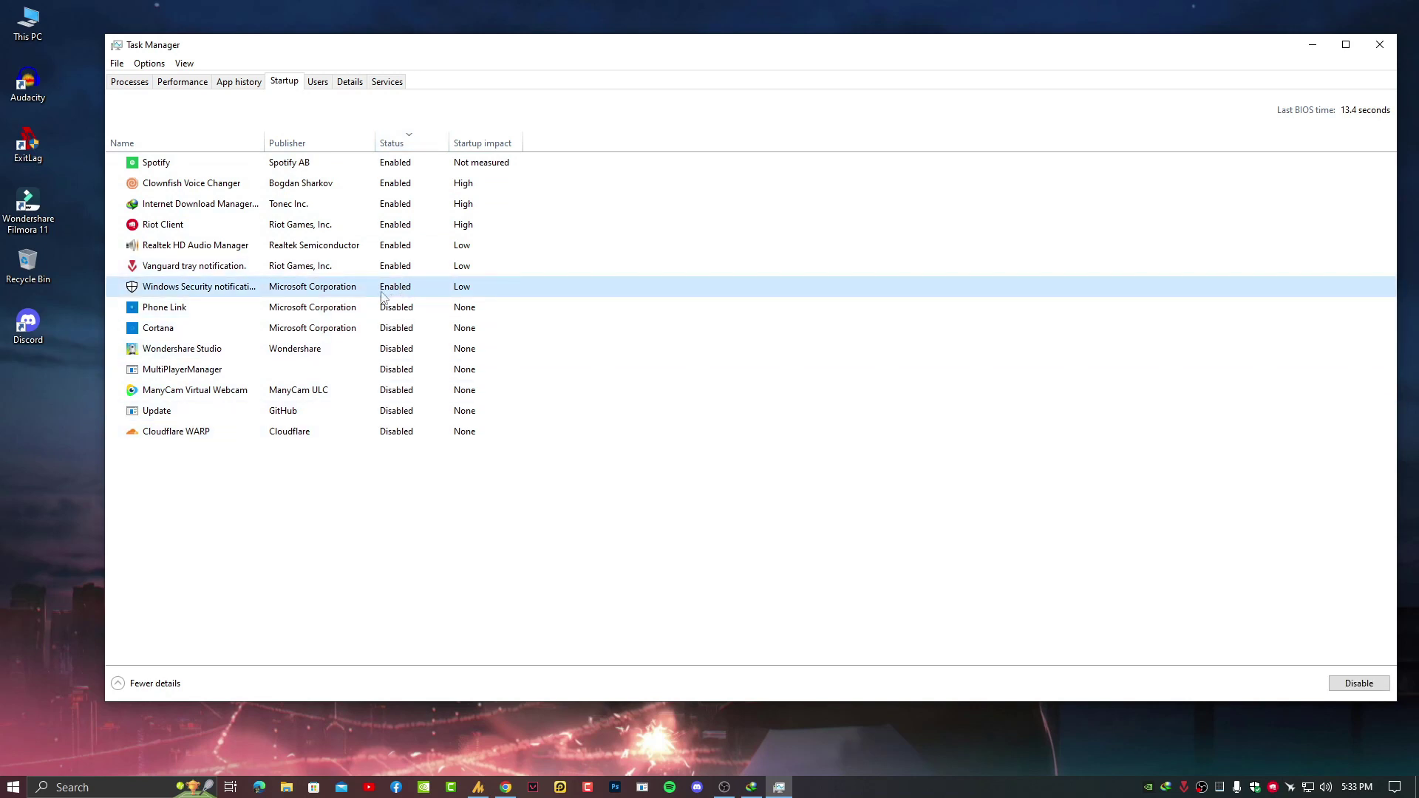
click(396, 271)
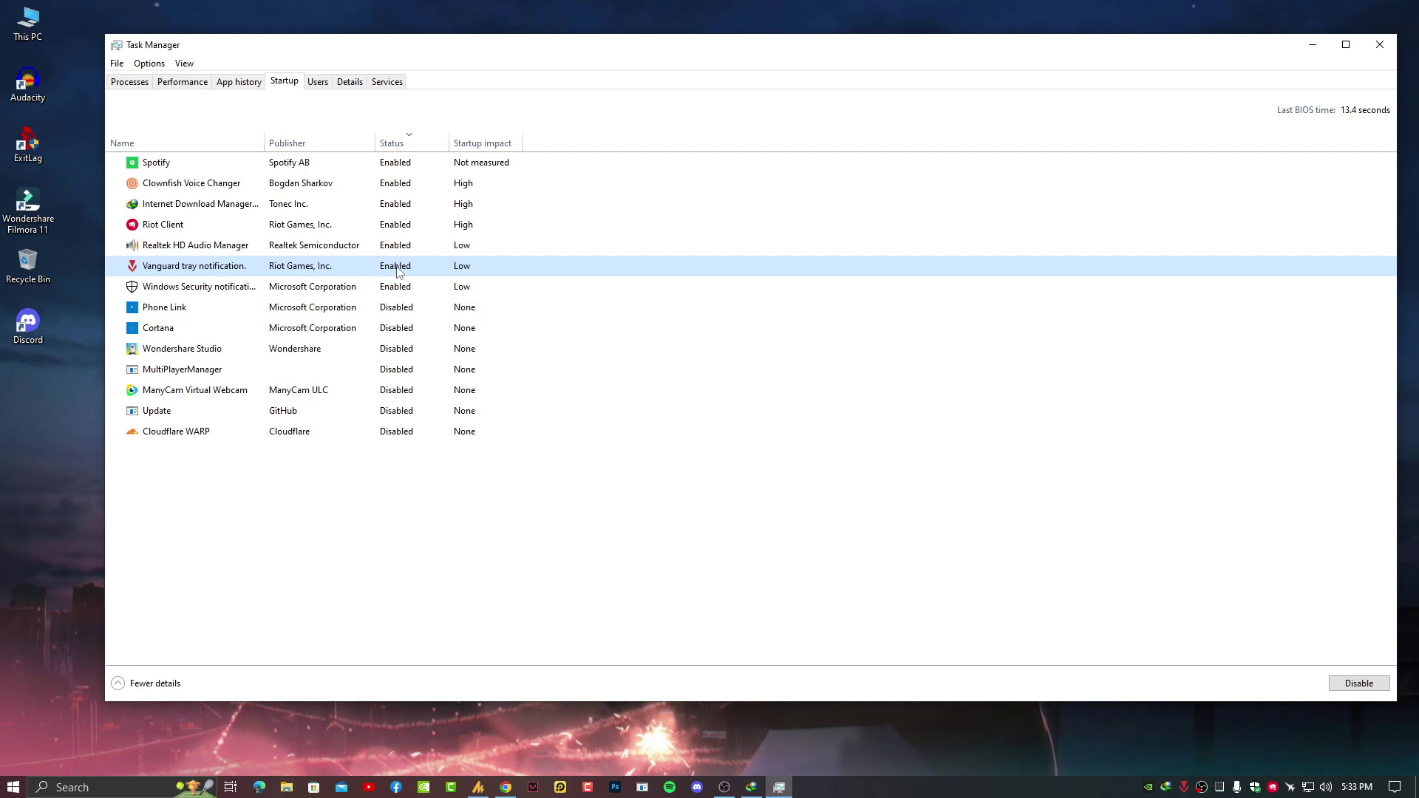
click(399, 251)
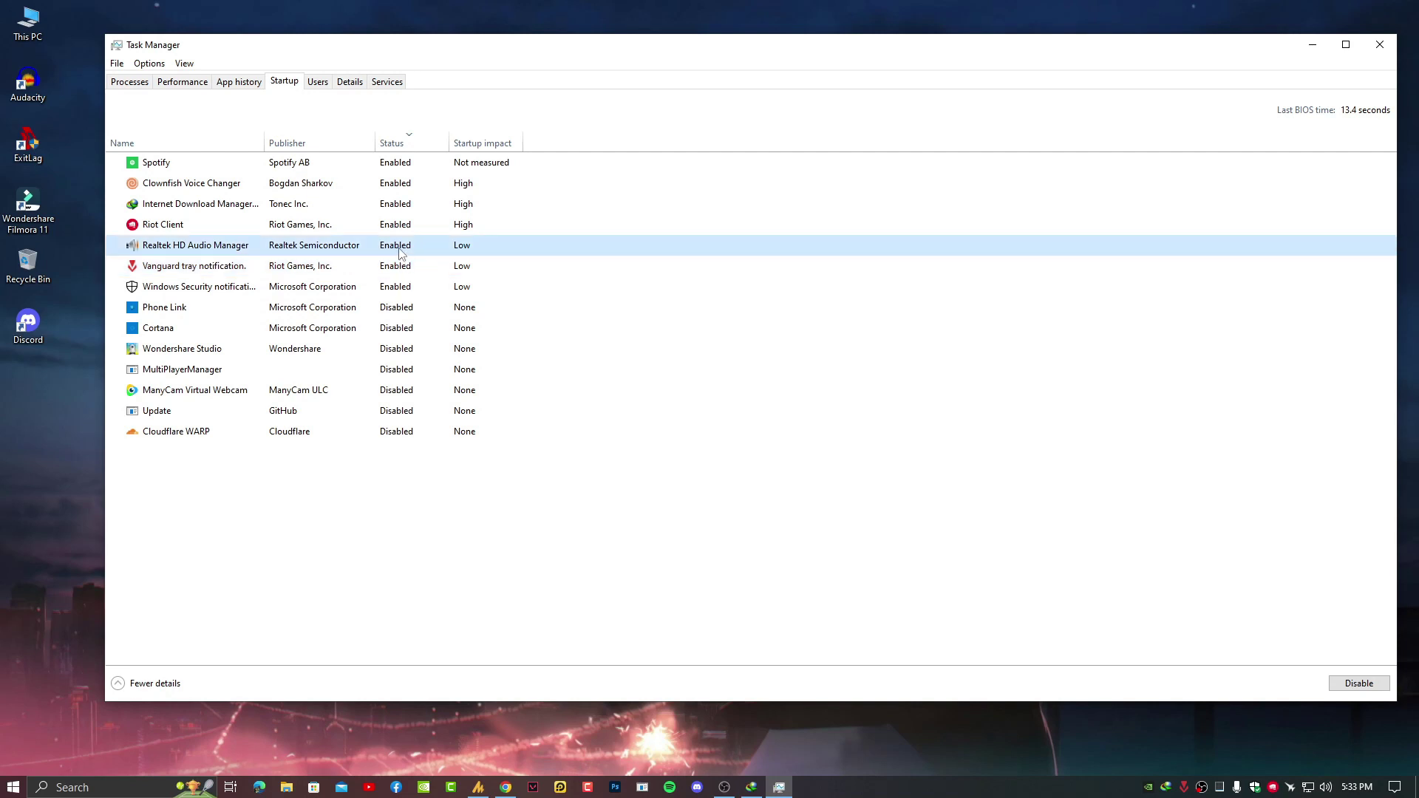
right_click(403, 251)
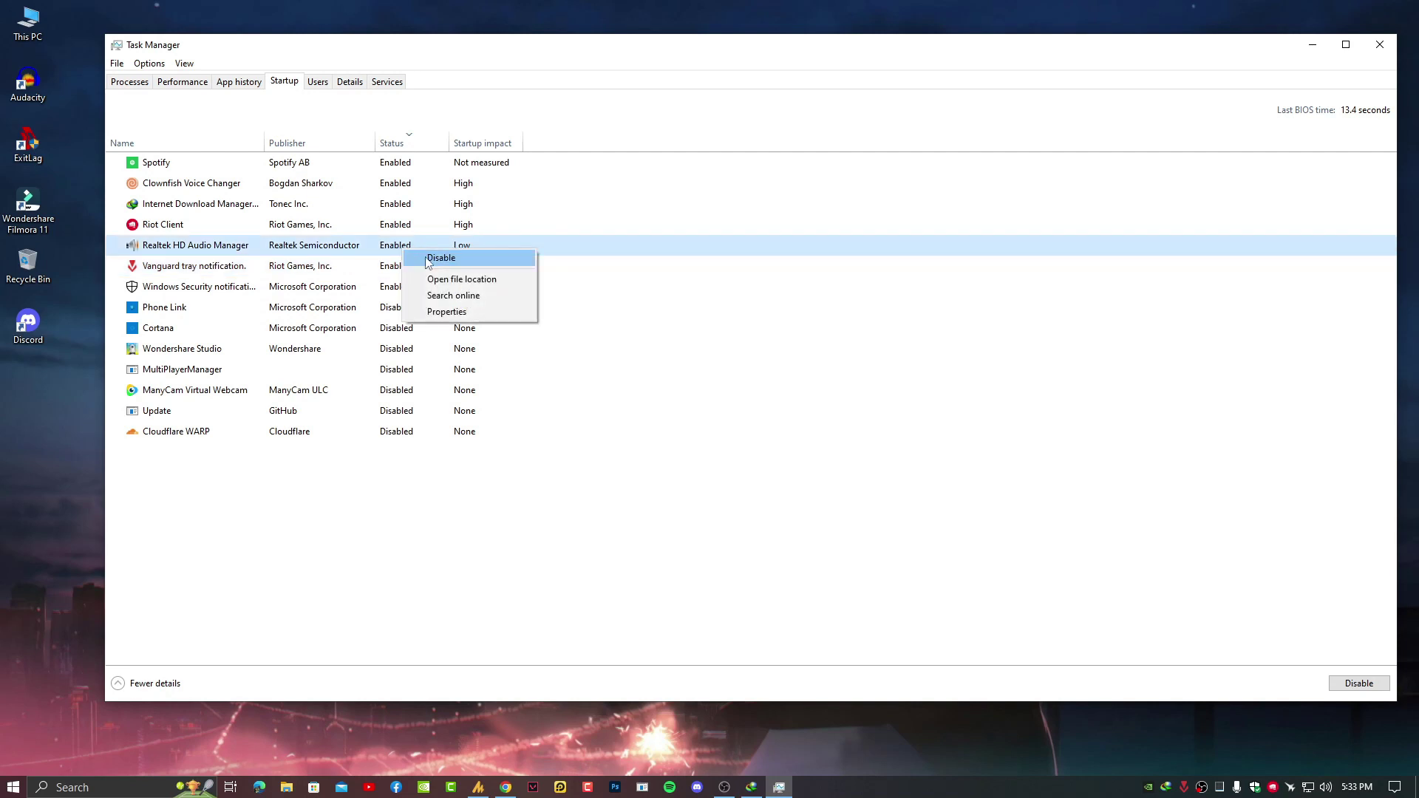
click(430, 259)
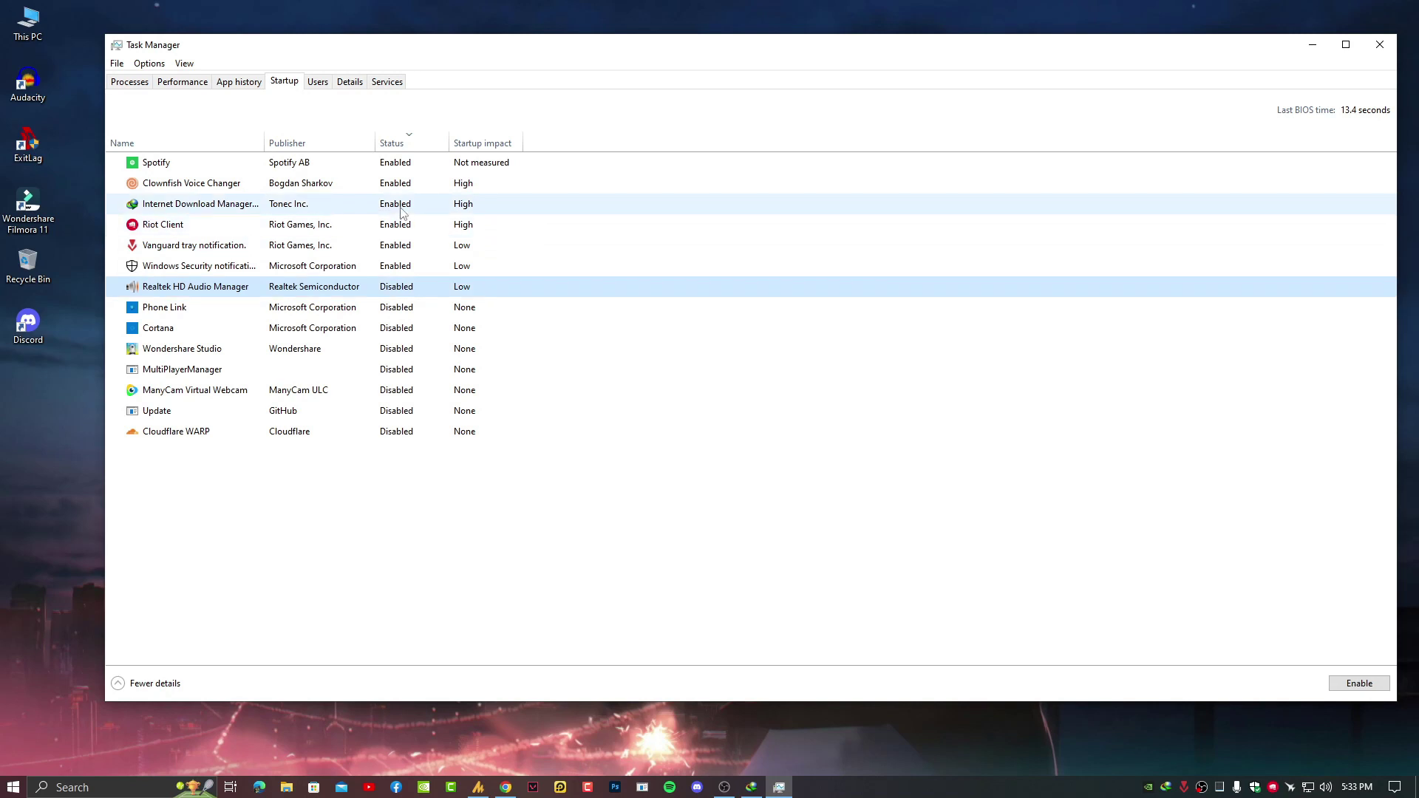
right_click(404, 207)
click(408, 209)
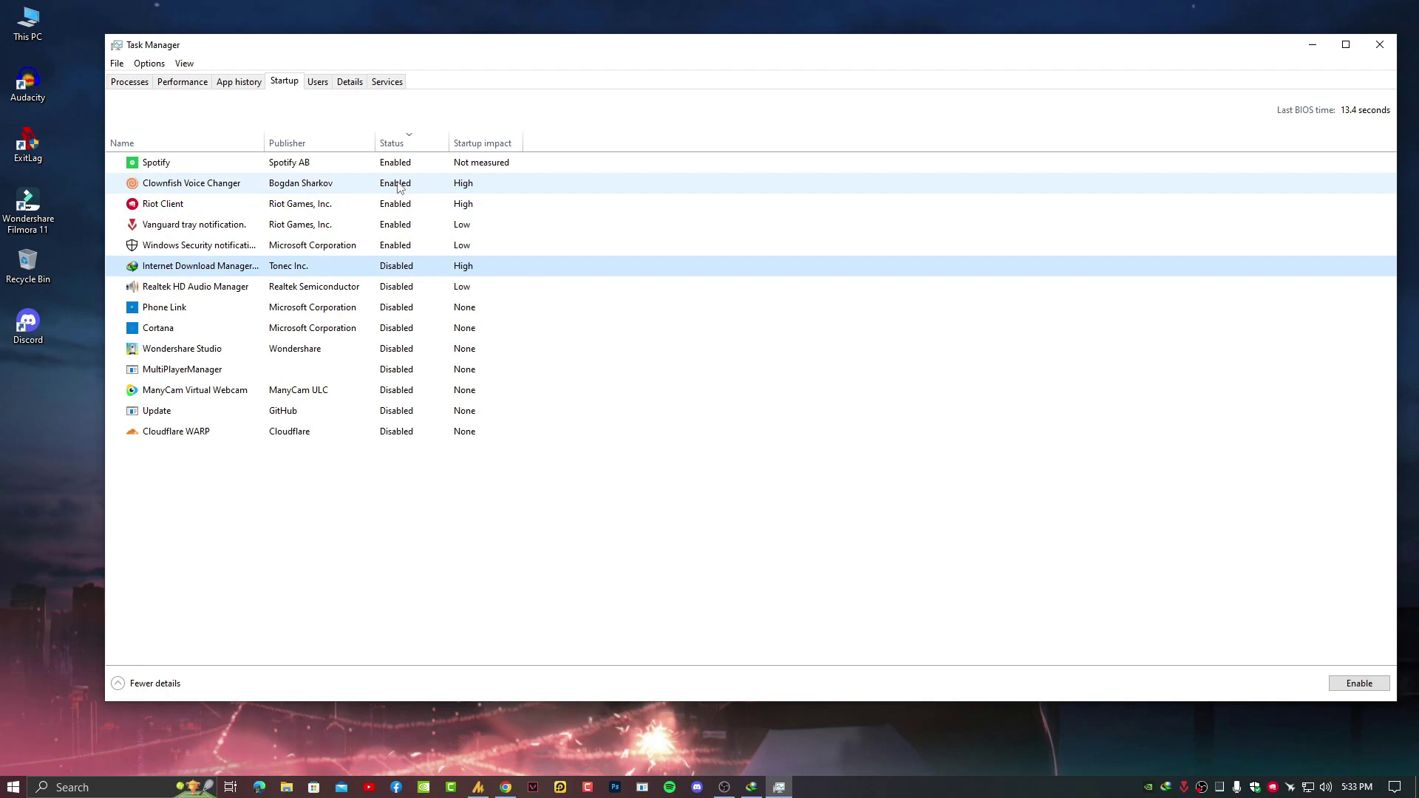
right_click(399, 171)
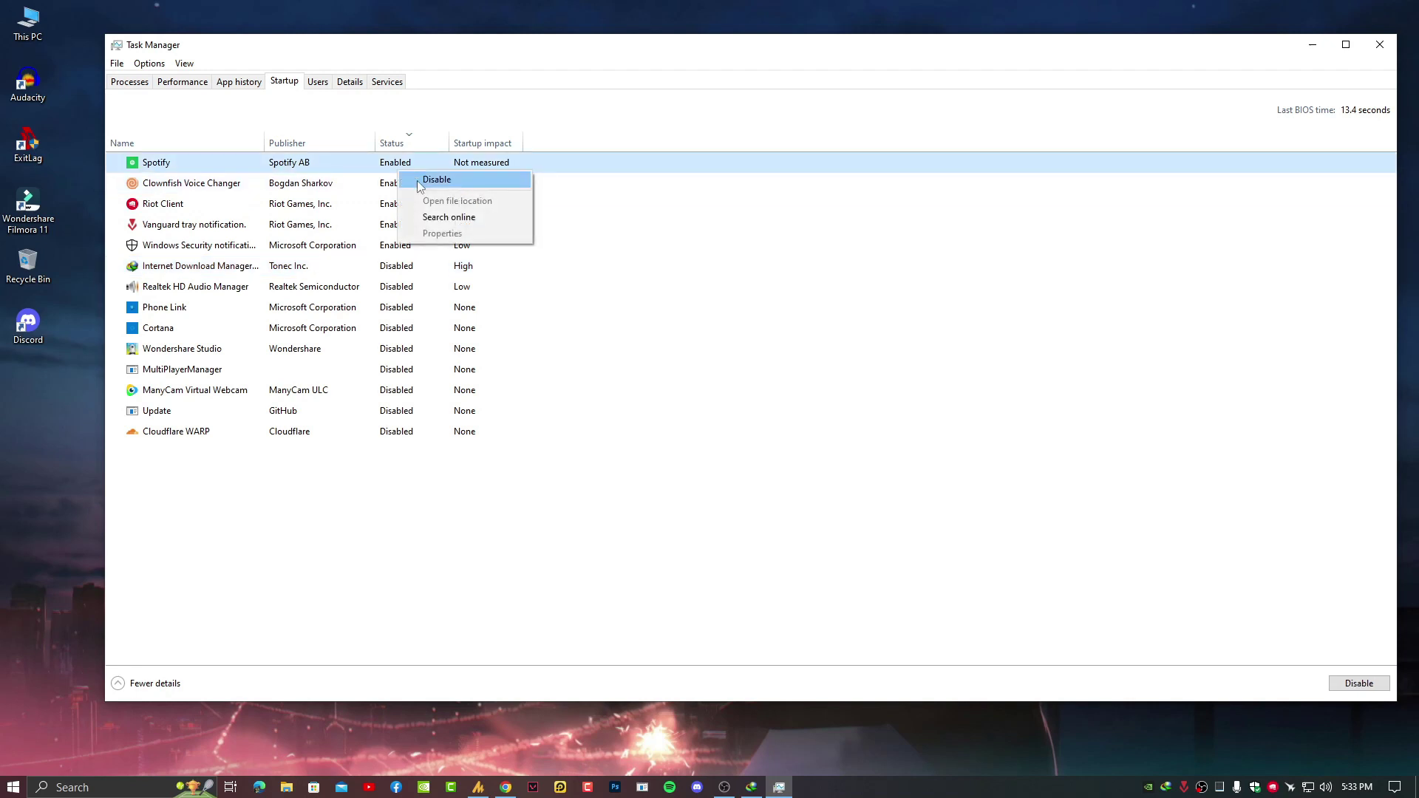
click(418, 182)
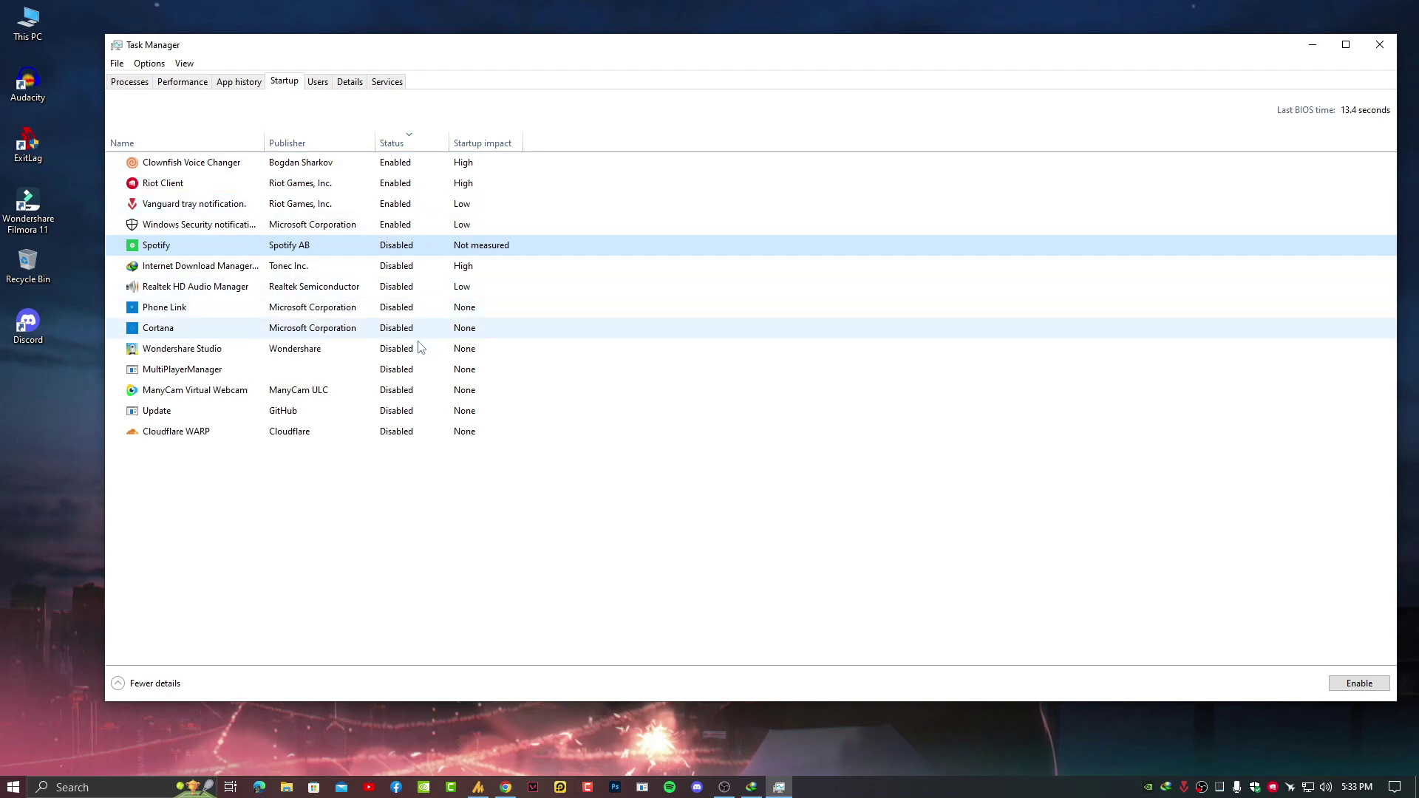
click(1376, 48)
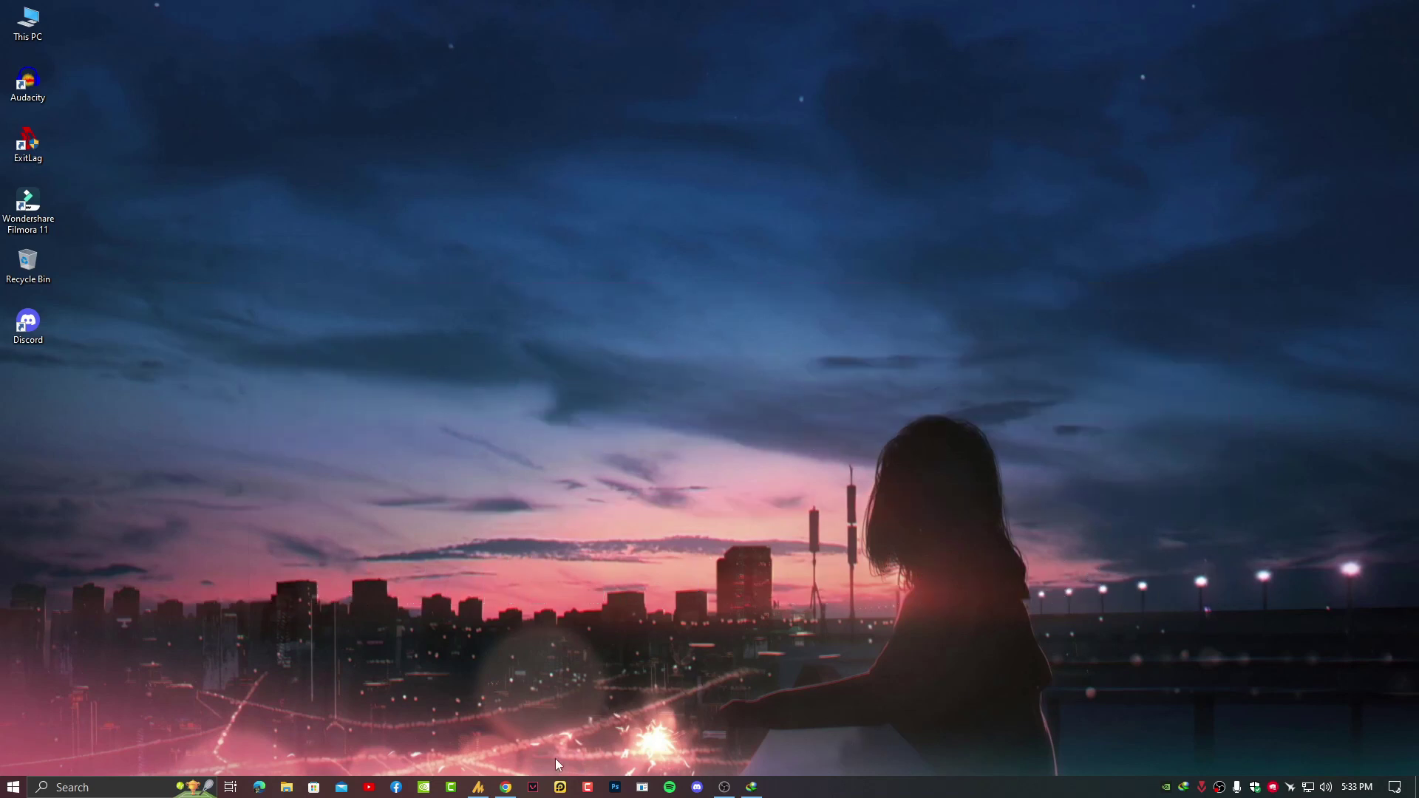
Step: Open the VALORANT taskbar shortcut's properties and go to its file location
click(533, 786)
right_click(533, 784)
right_click(527, 736)
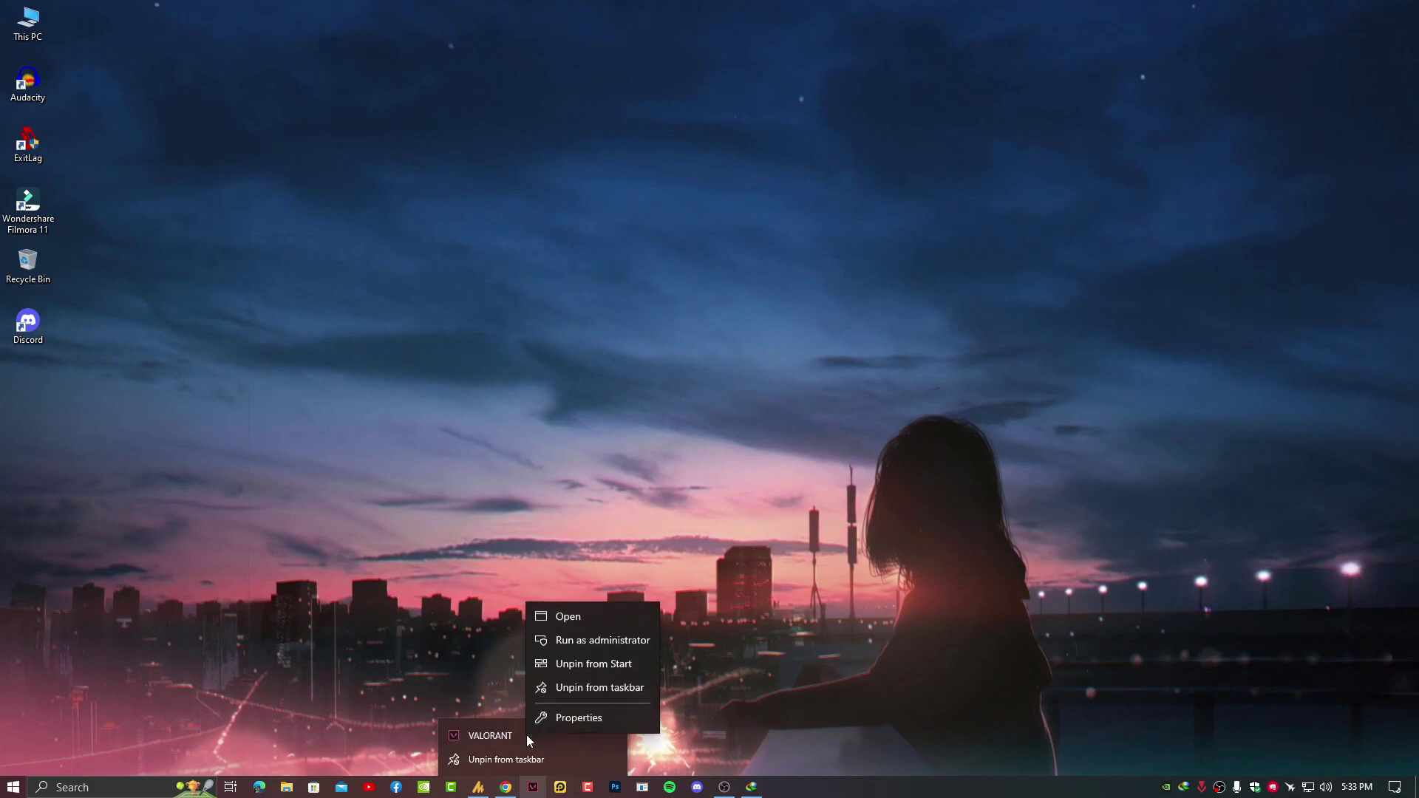
click(602, 713)
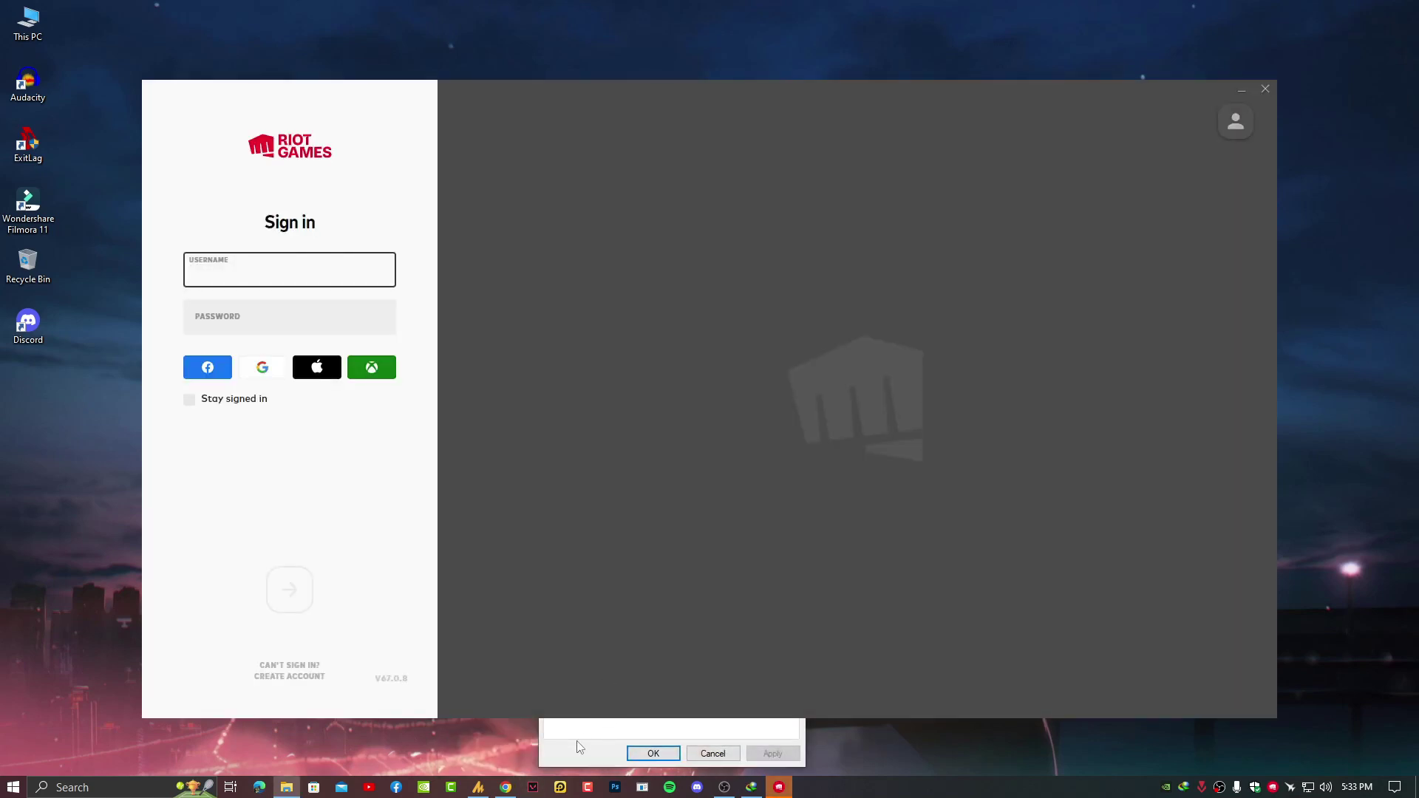
click(583, 746)
click(624, 643)
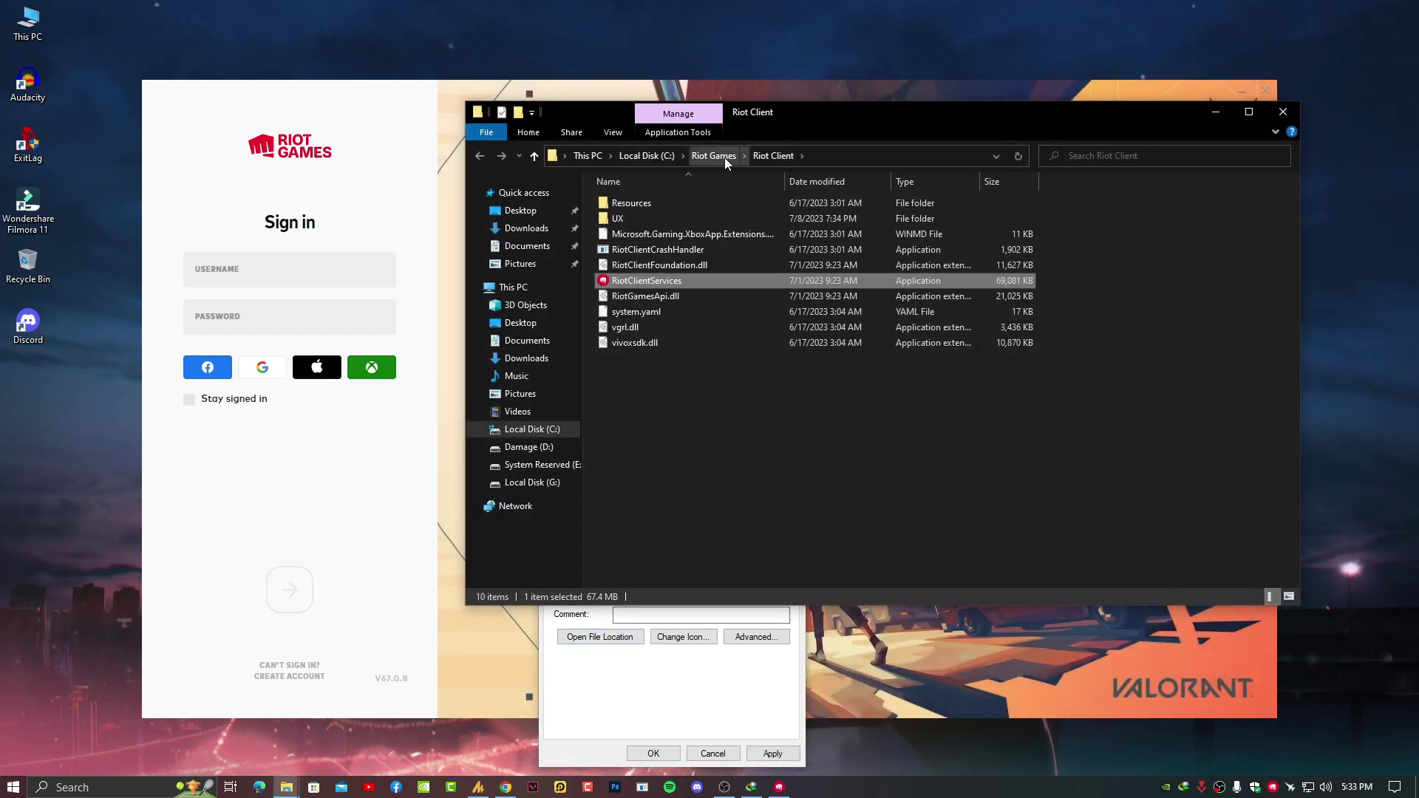
Step: Navigate to Riot Games > VALORANT > live and bring up the VALORANT application's context menu
click(725, 158)
double_click(664, 219)
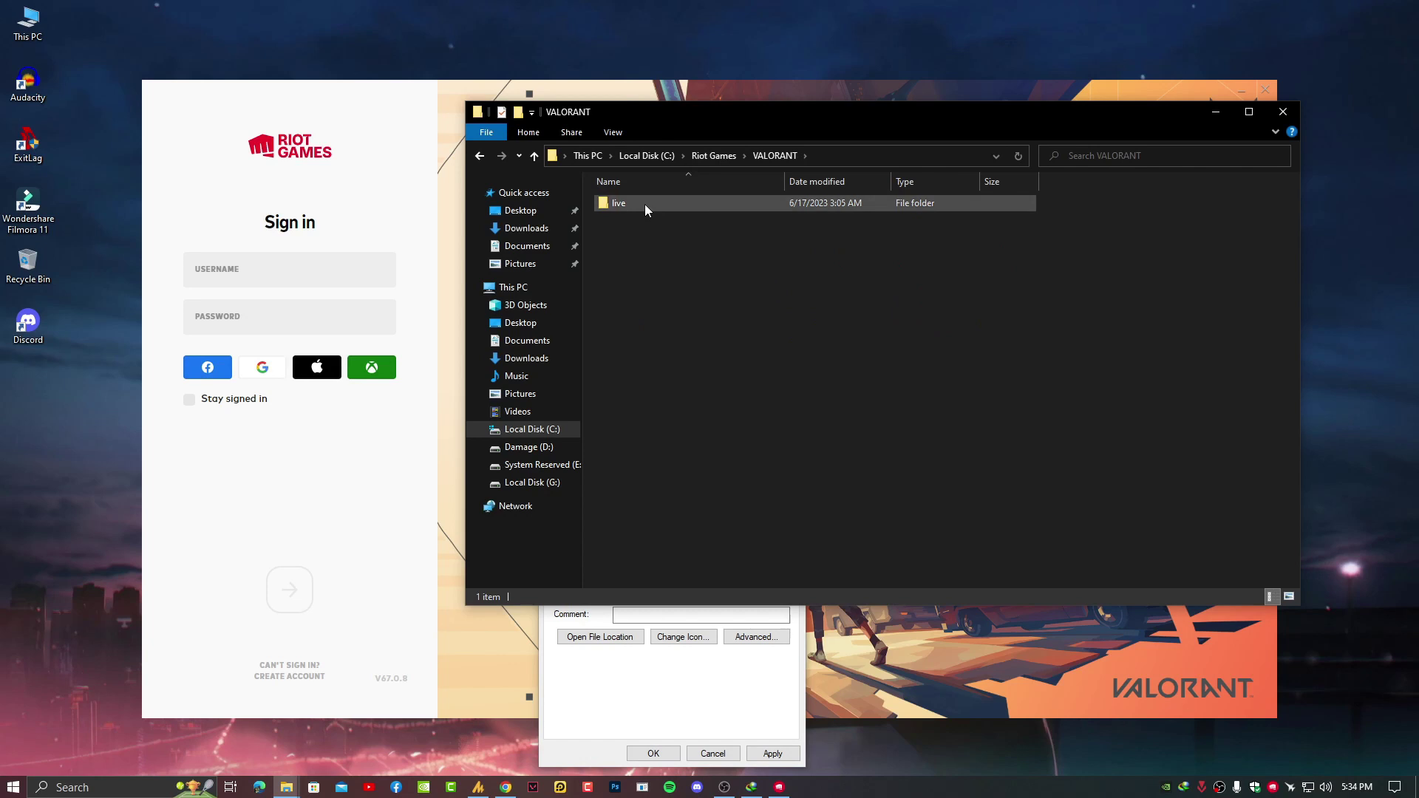
double_click(645, 204)
right_click(640, 266)
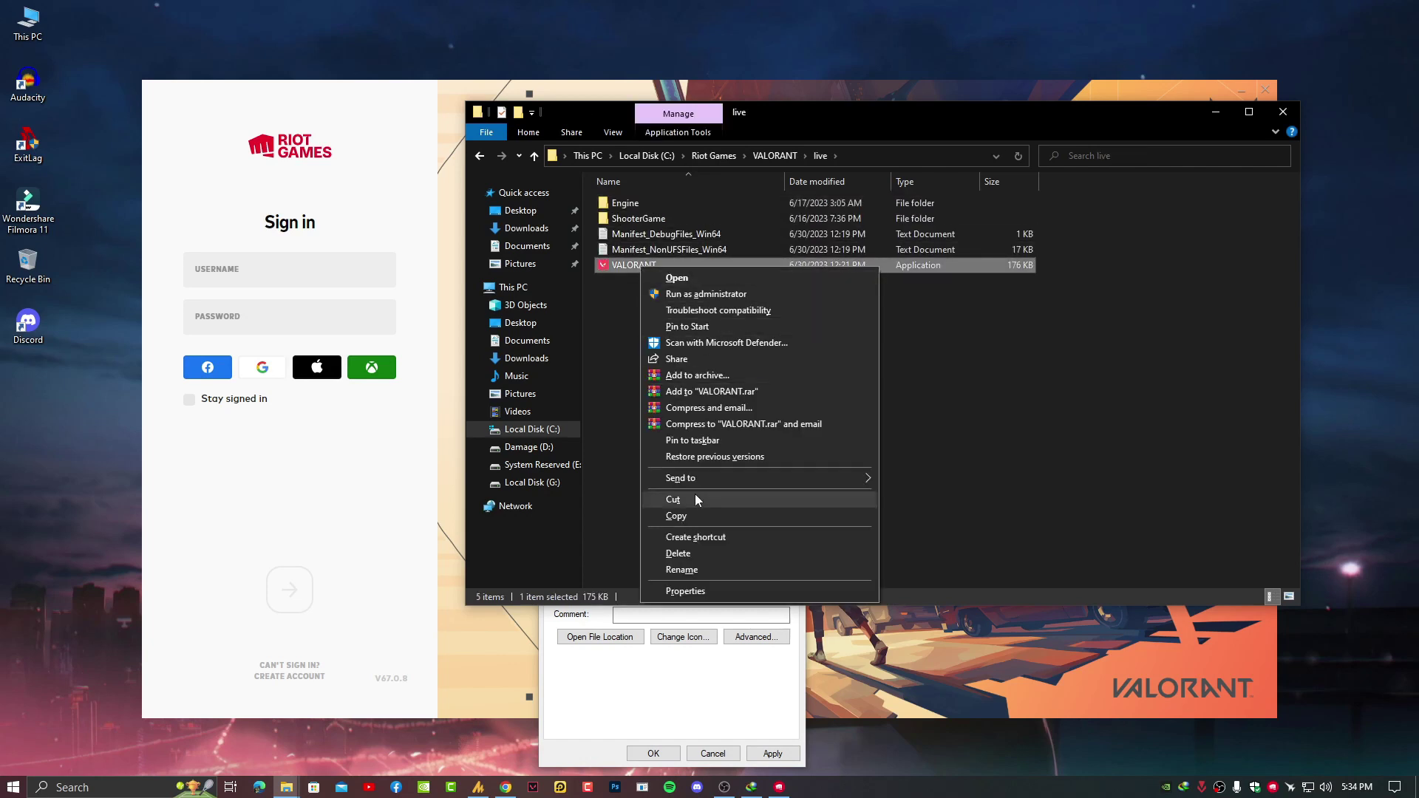
Step: In VALORANT.exe's Compatibility properties, disable fullscreen optimizations
click(708, 591)
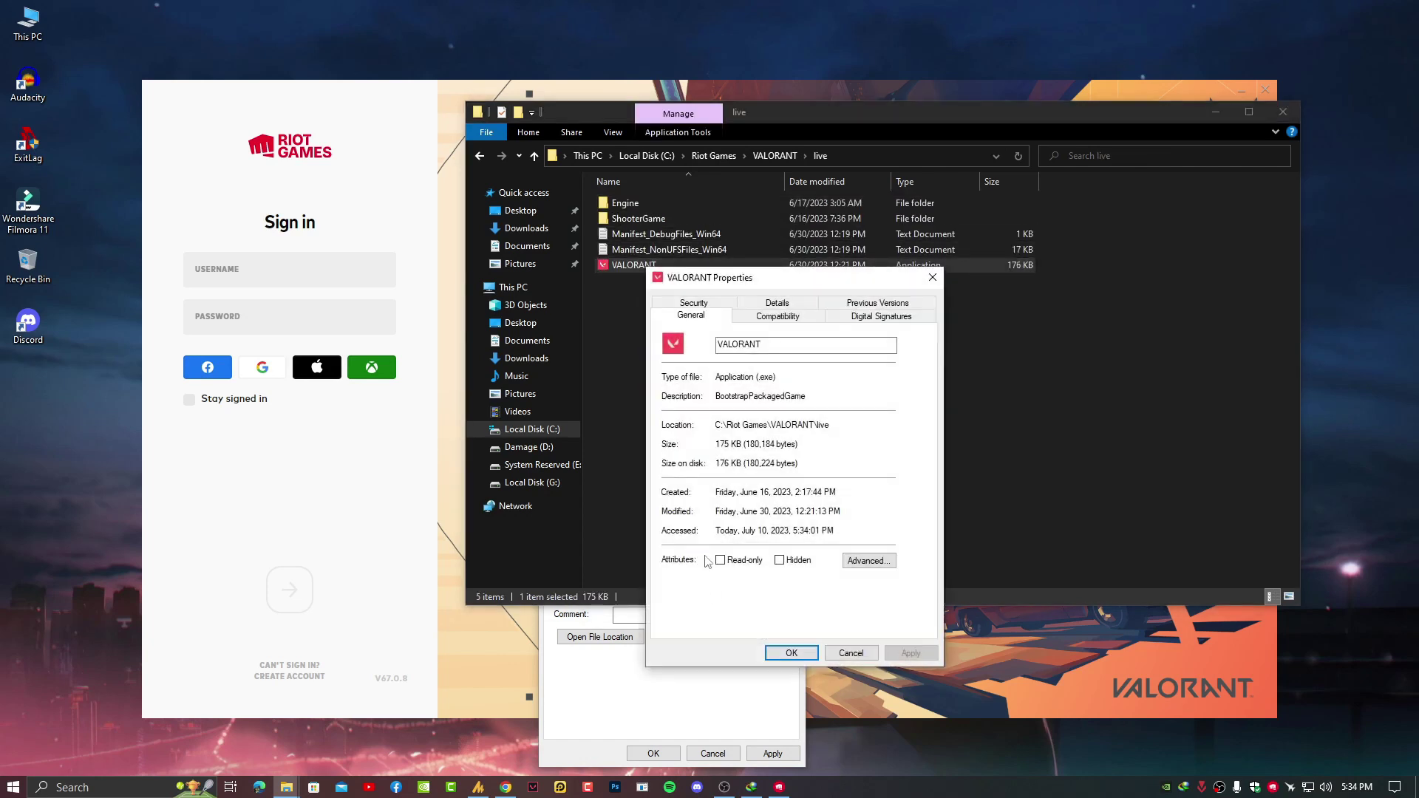
click(778, 316)
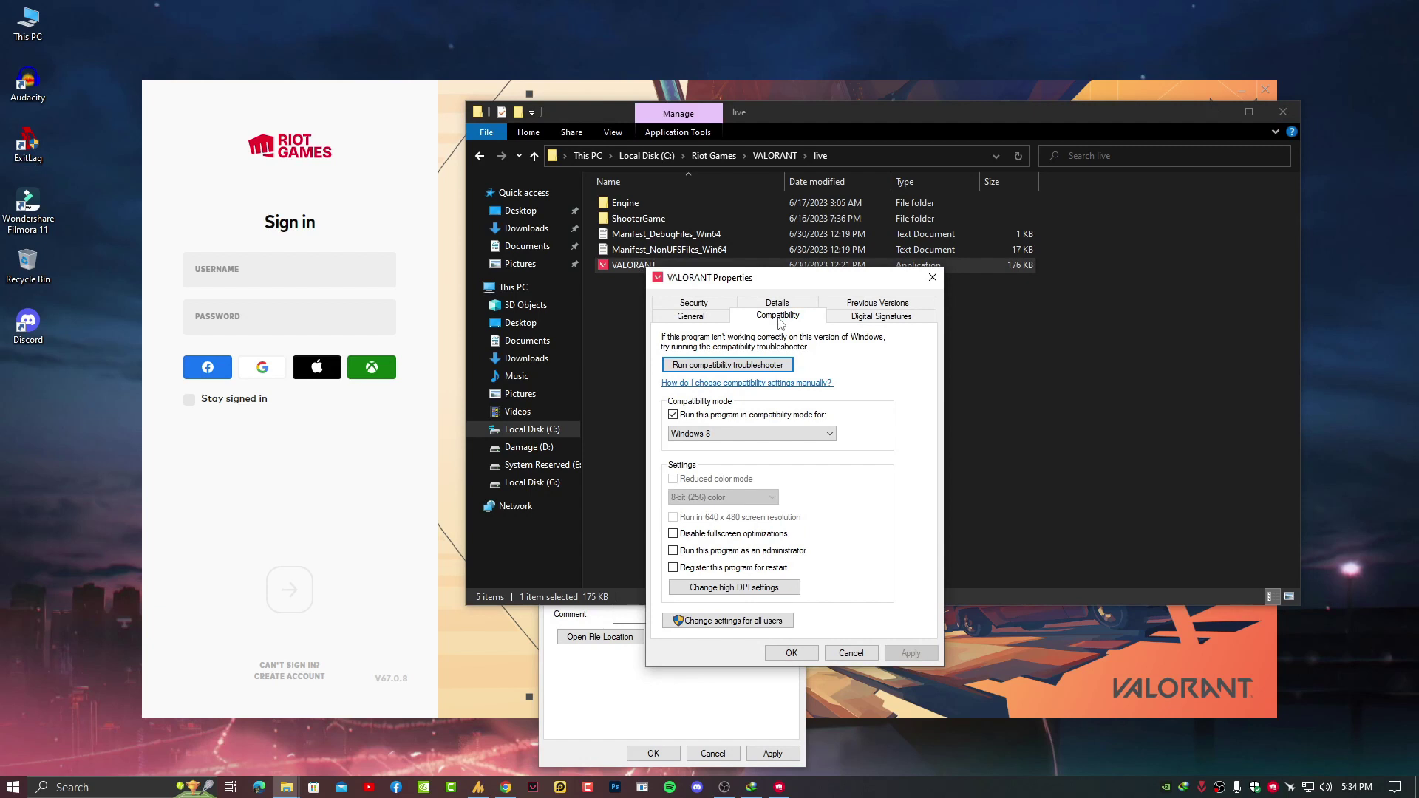
click(673, 535)
Step: Override high DPI scaling with Application performing it, and save the compatibility settings
click(766, 588)
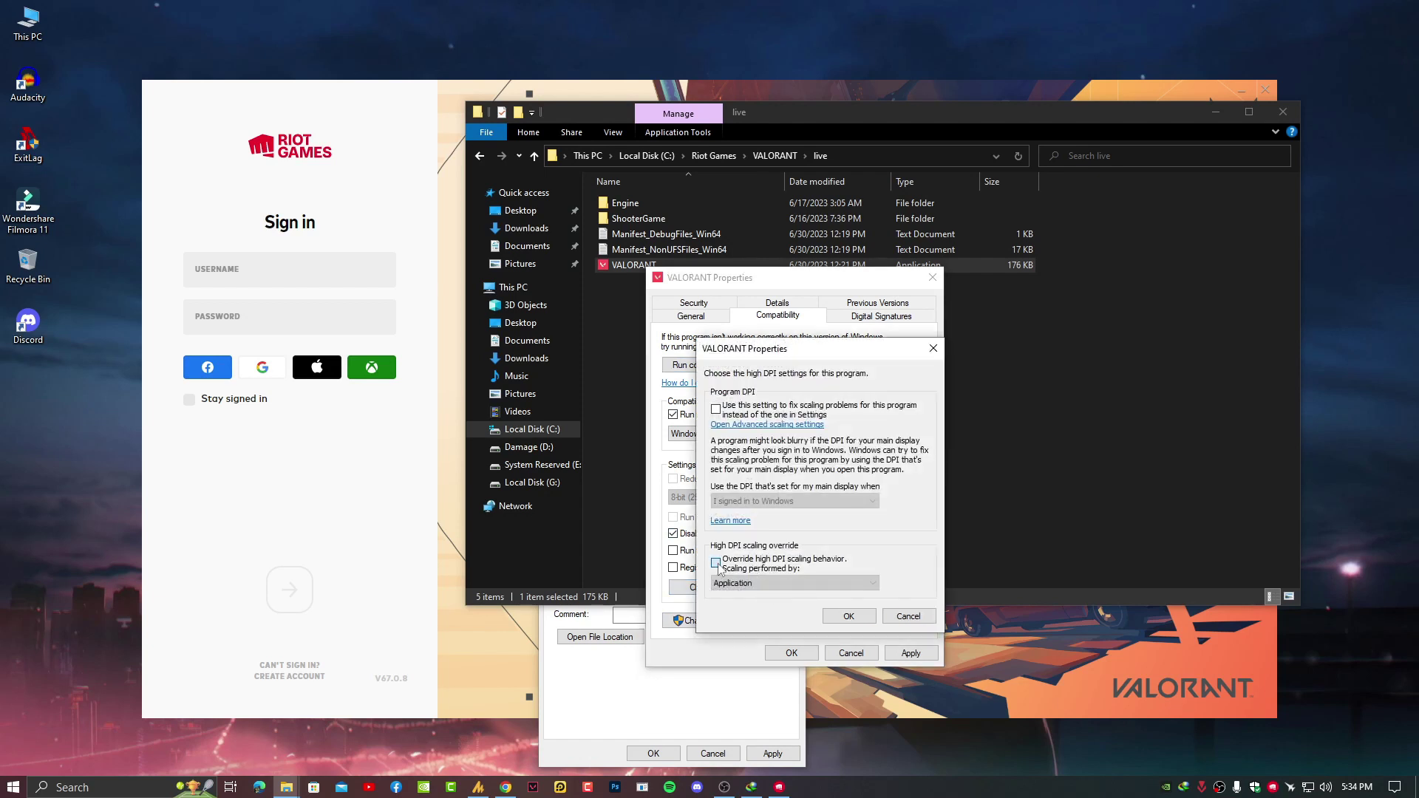
click(716, 563)
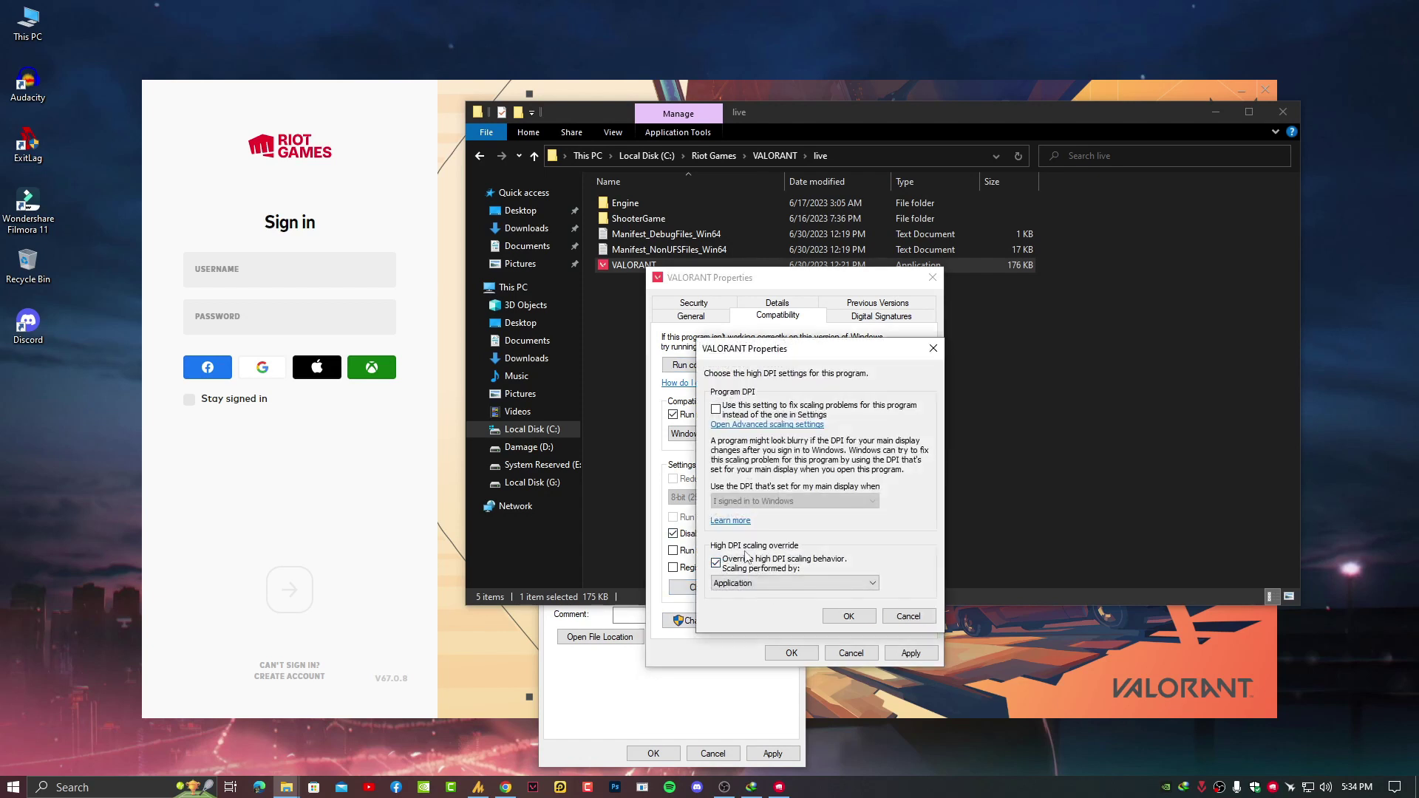
click(802, 583)
click(799, 595)
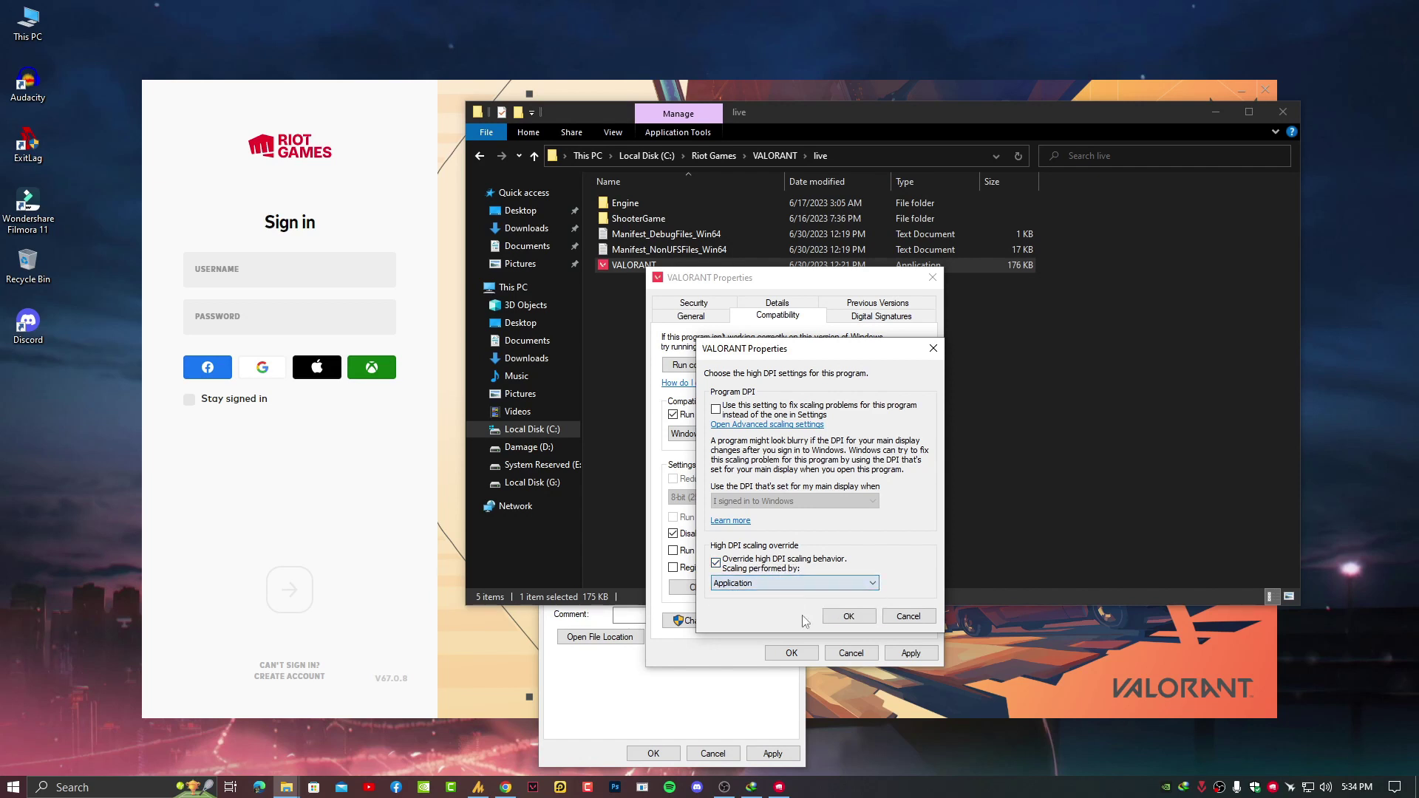
click(853, 617)
click(801, 655)
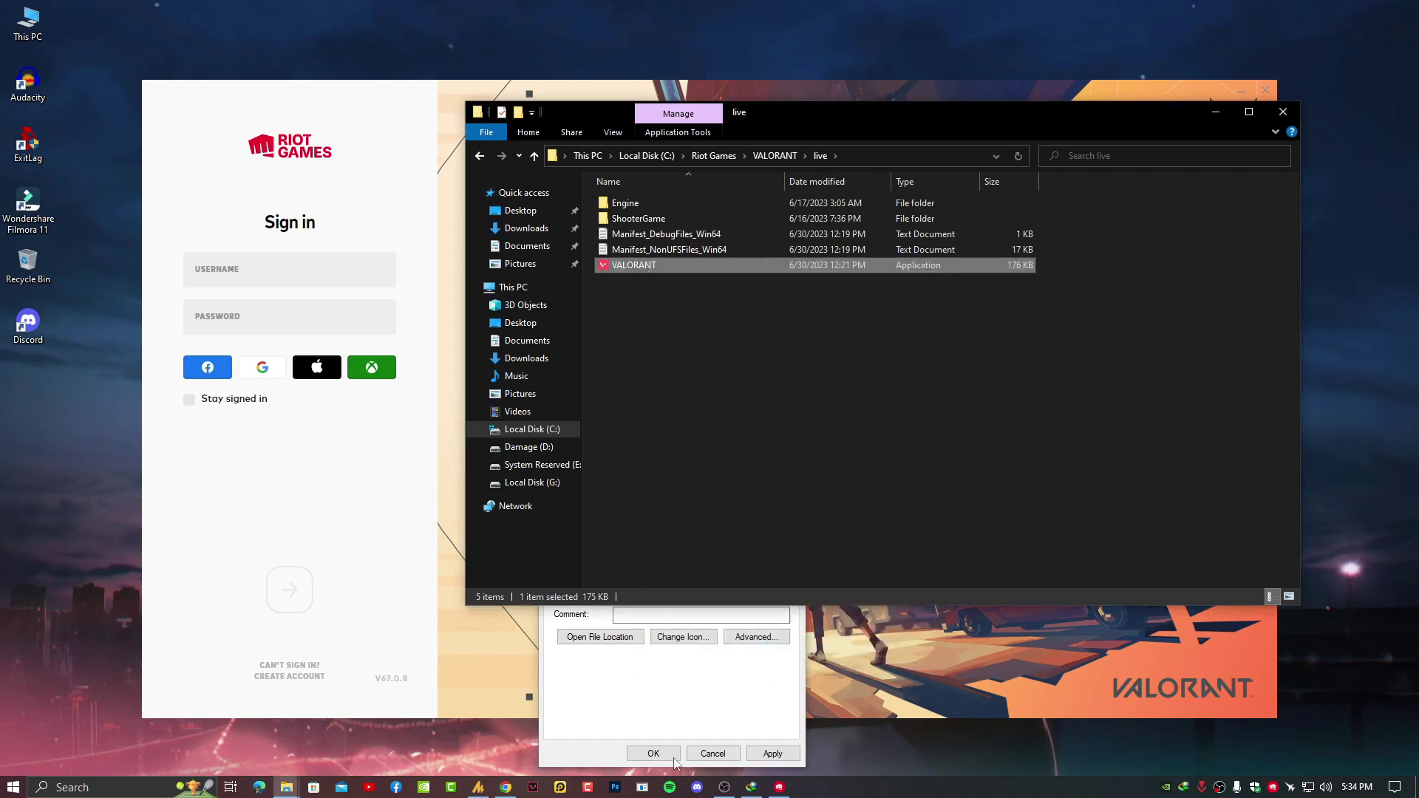
Step: Close the shortcut properties and Explorer, then sign in to the Riot account with your username
click(668, 754)
click(1283, 111)
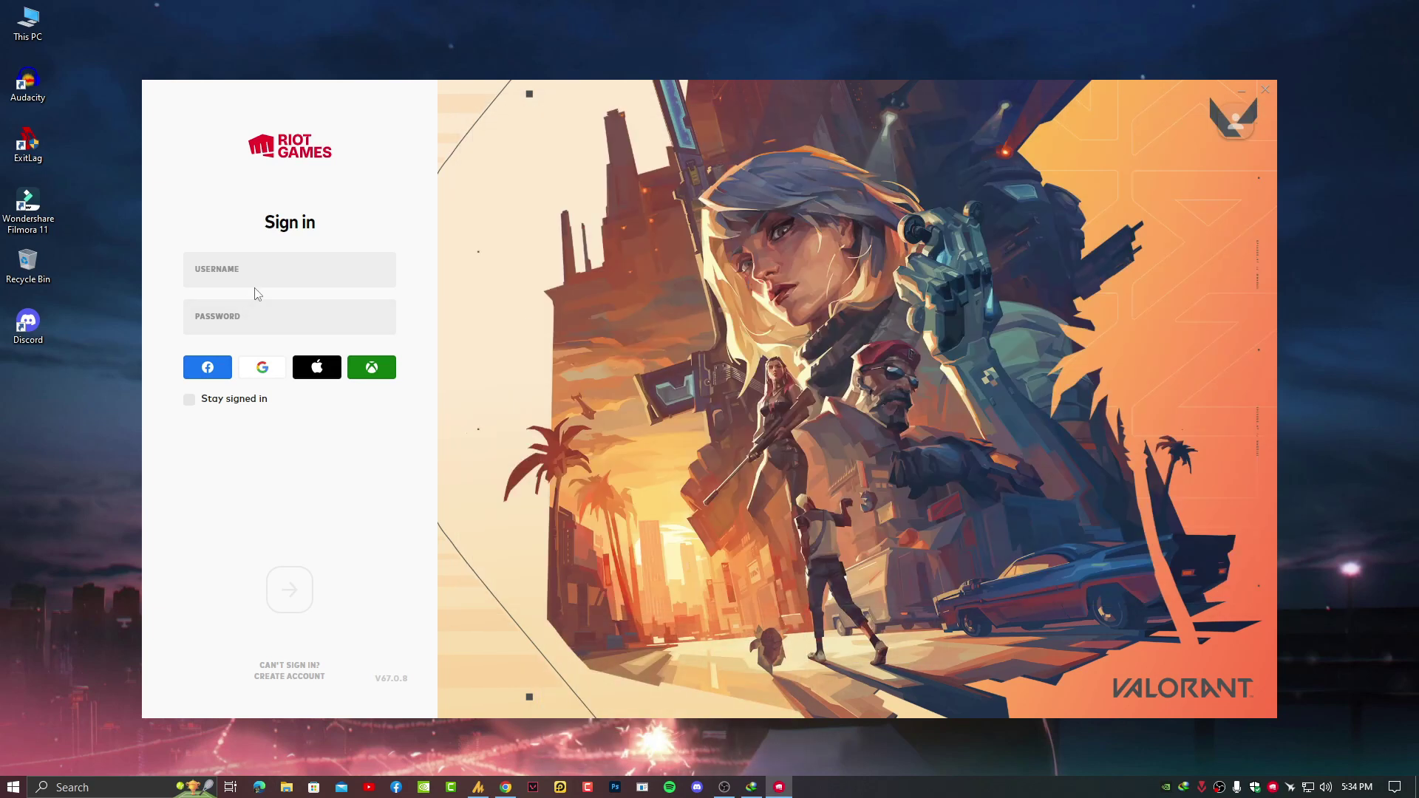
click(267, 267)
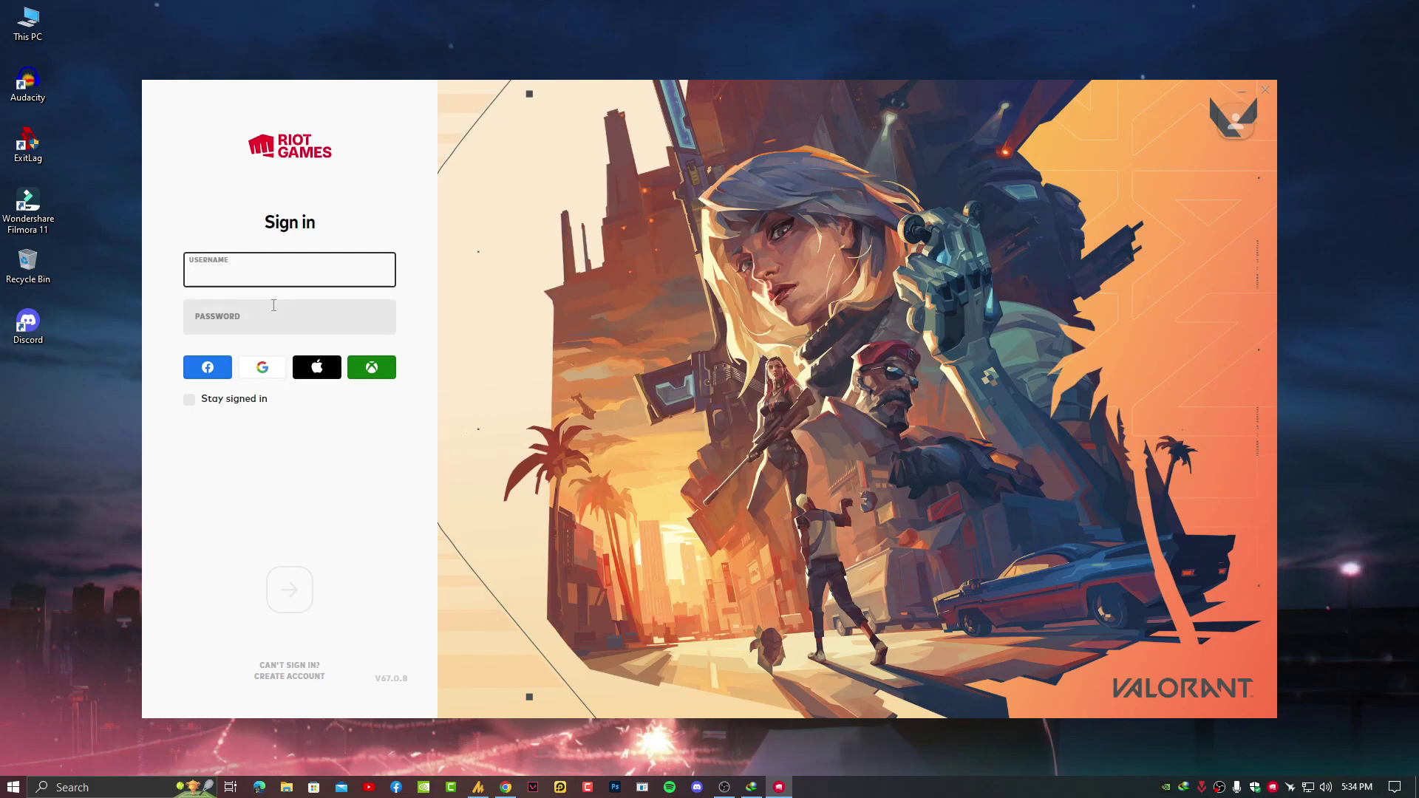
text(pl)
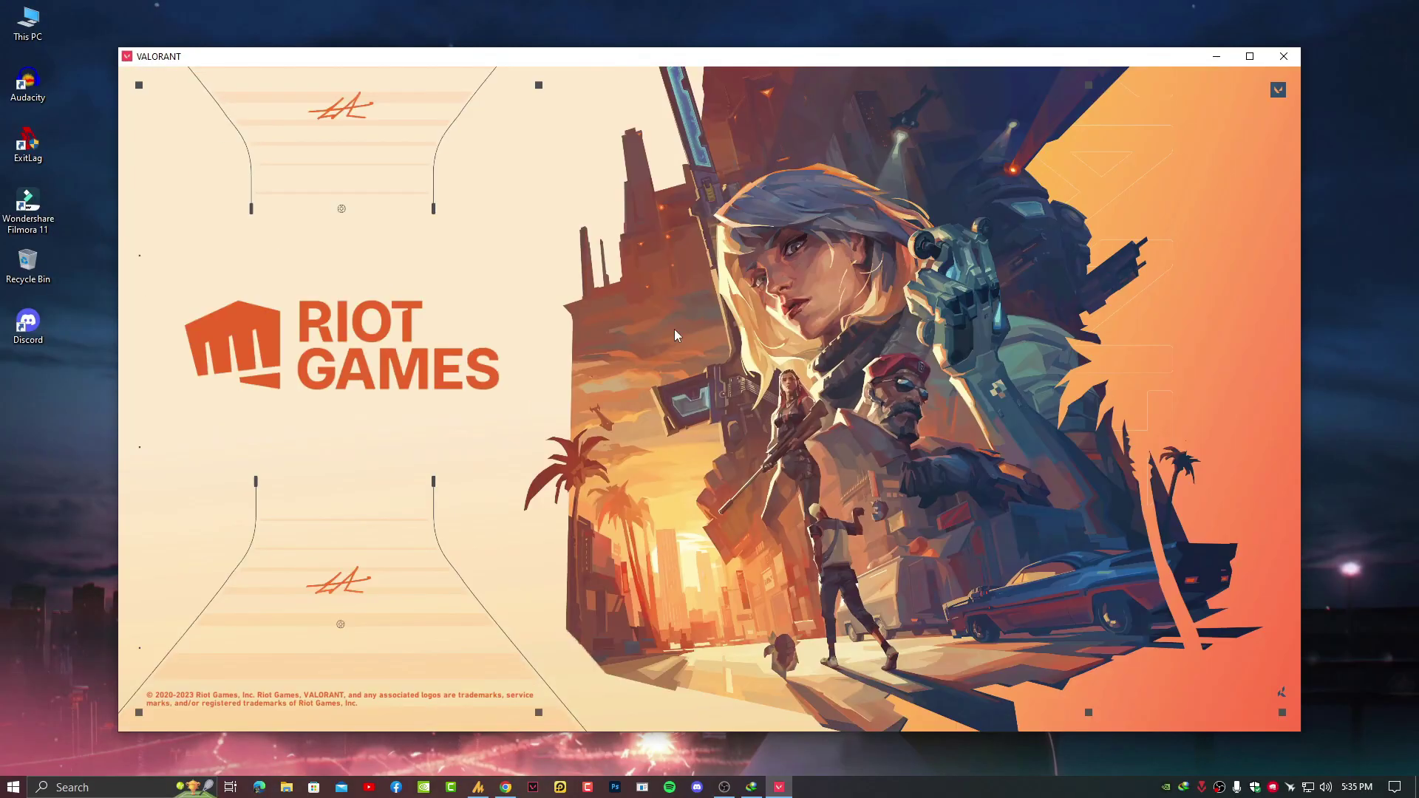
key(super)
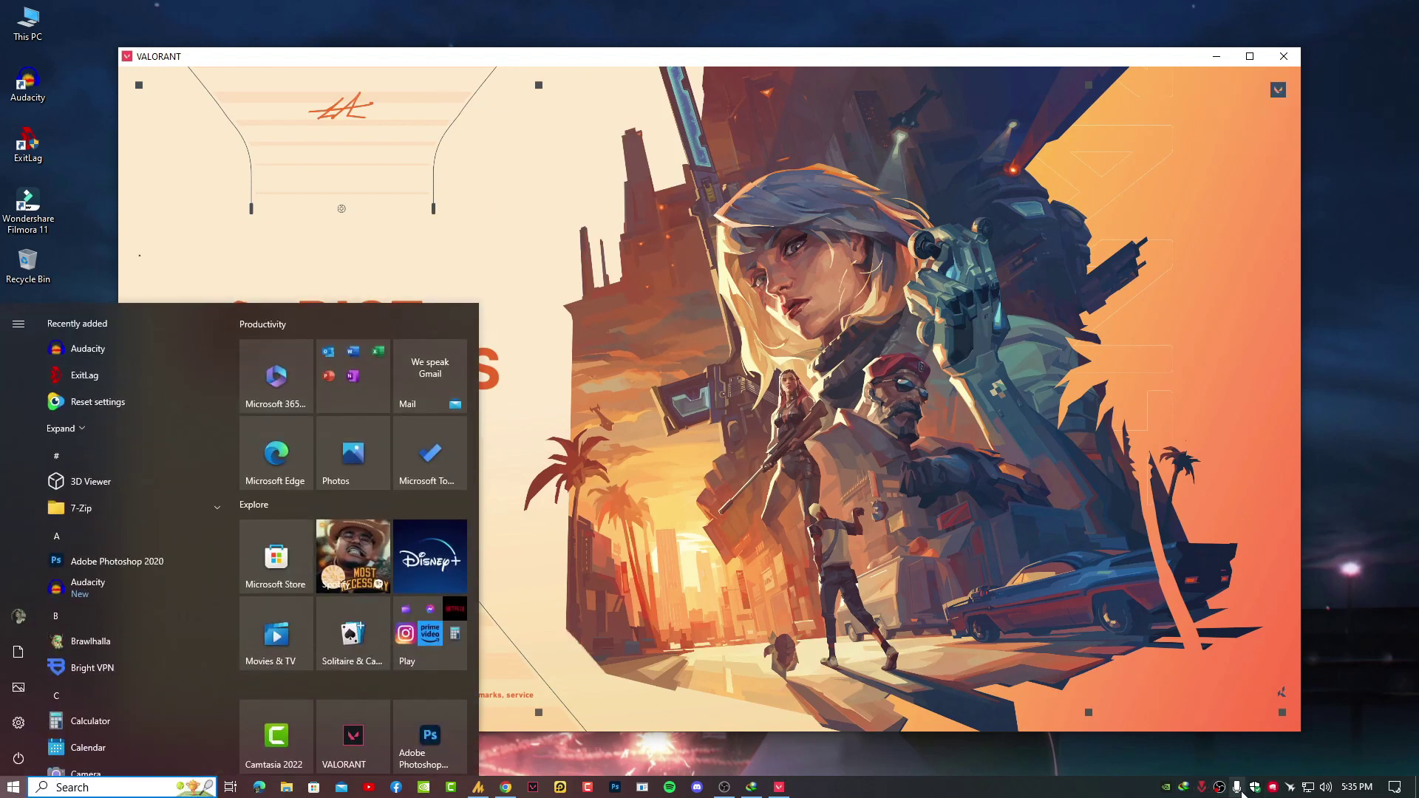
Step: Launch GeForce Experience and open VALORANT's game details
click(1166, 789)
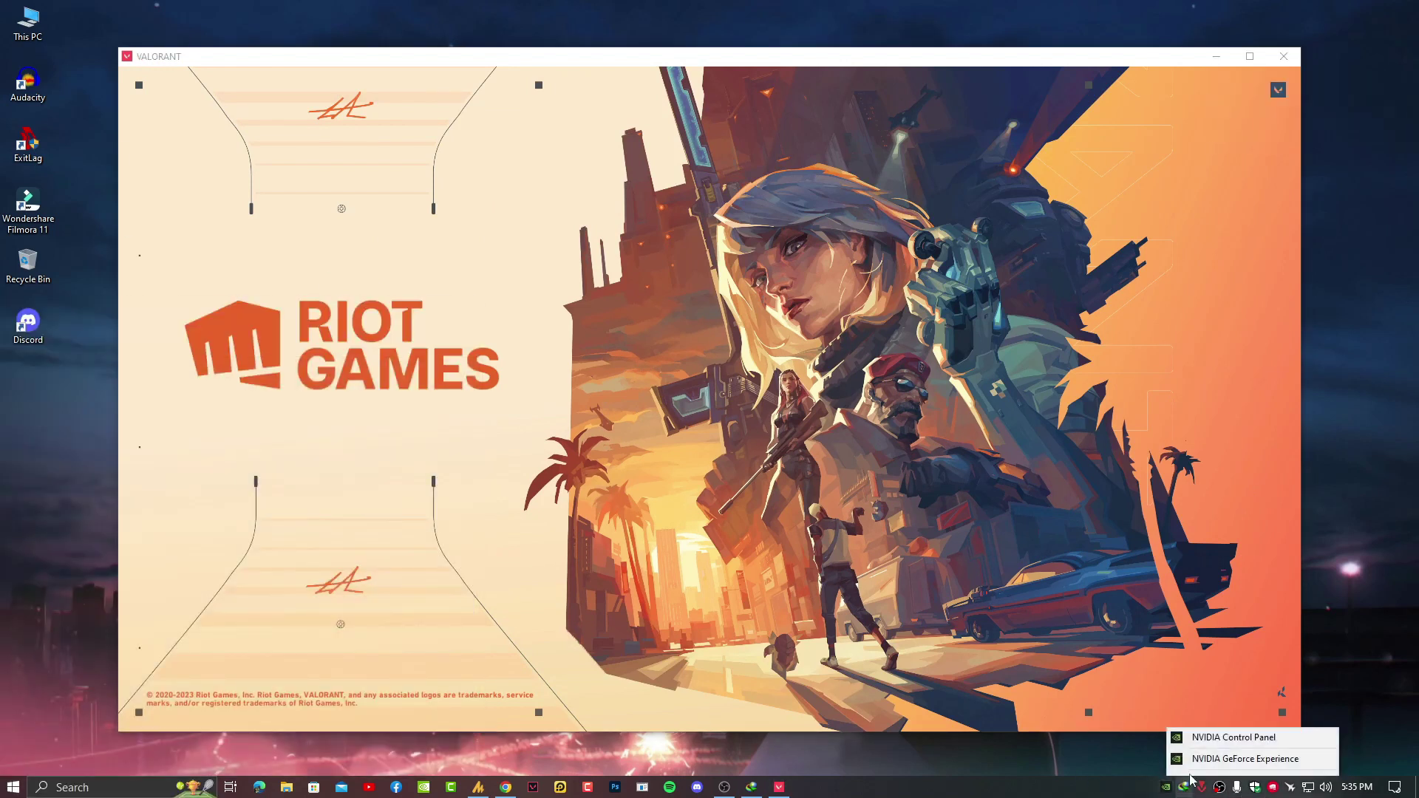
click(1166, 791)
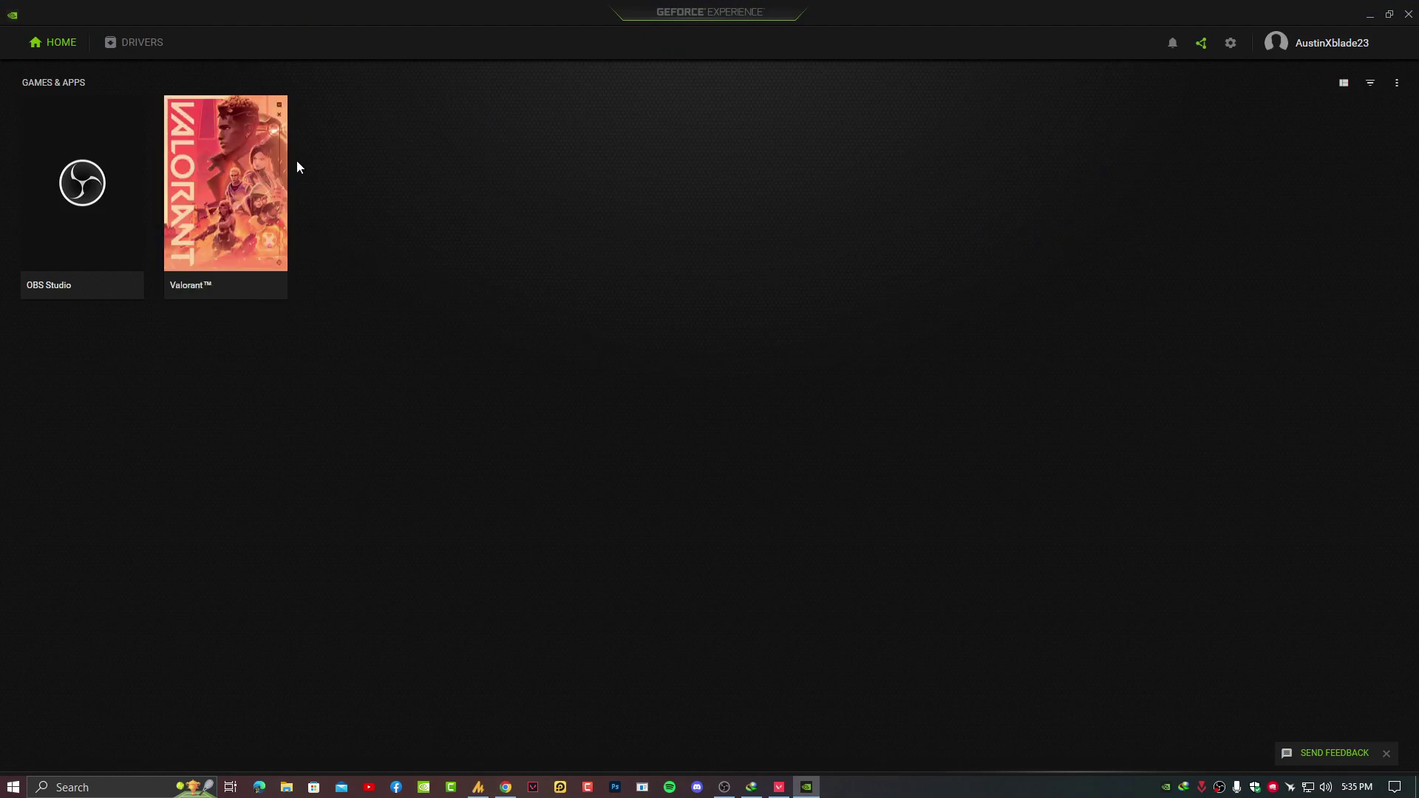
mouse_move(207, 228)
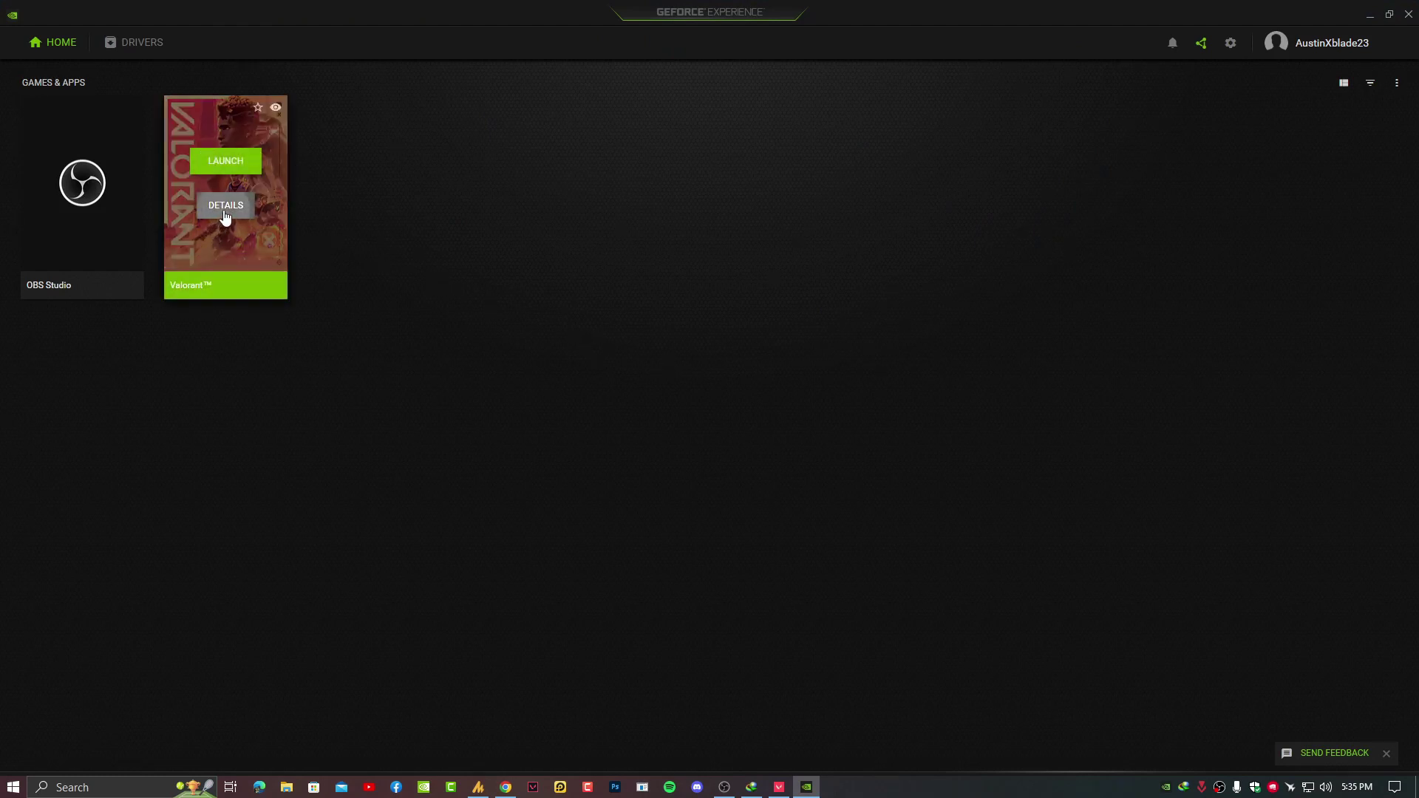
click(225, 207)
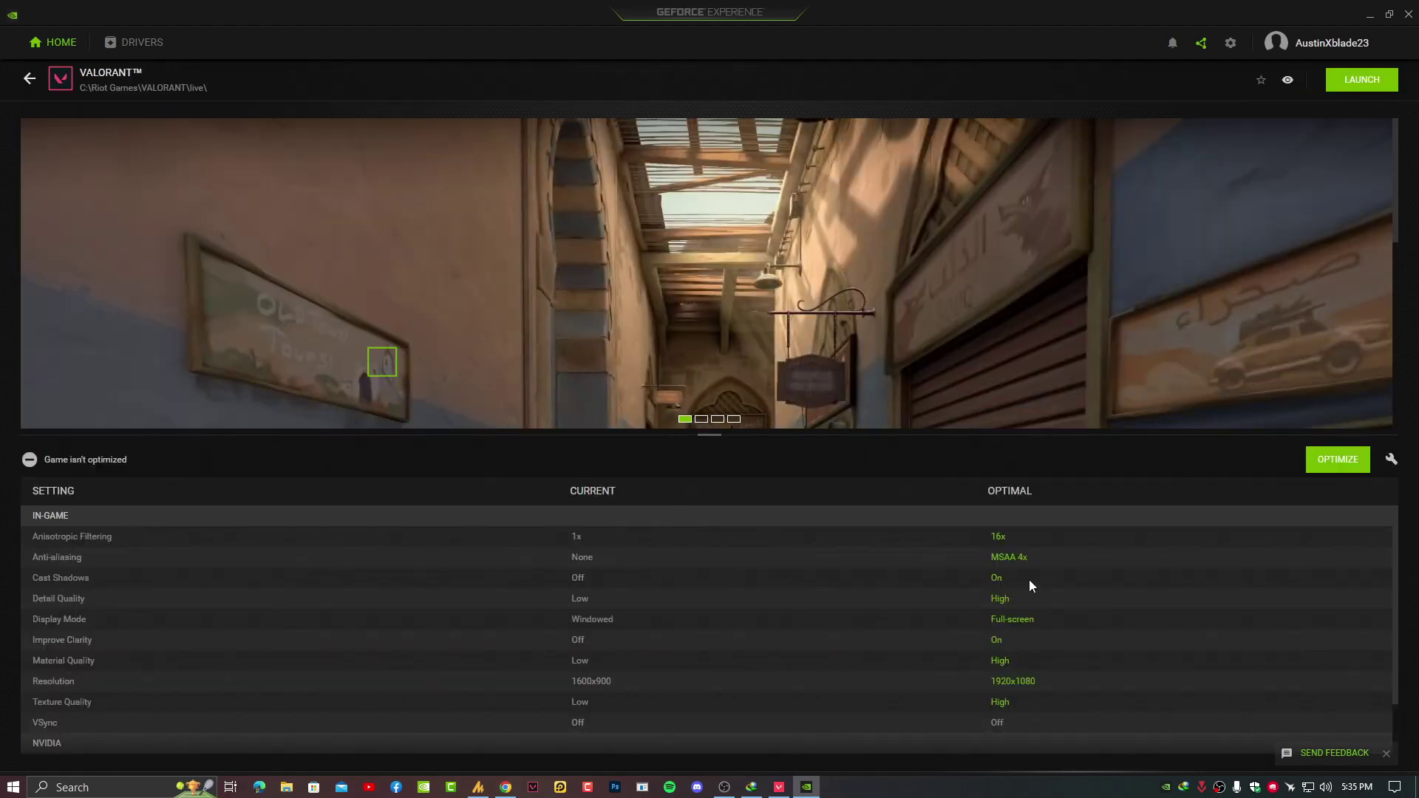
scroll(1023, 579, up, 2)
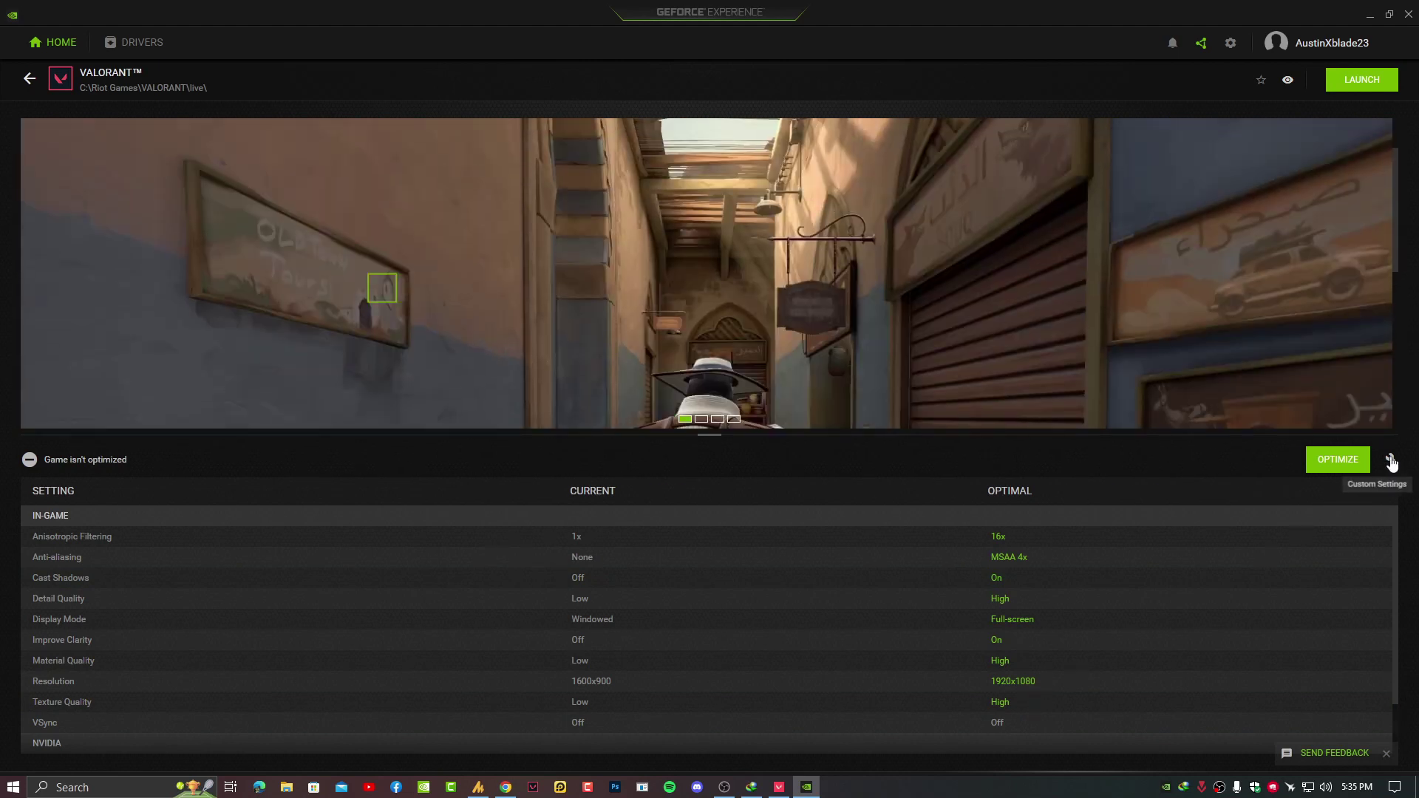
Step: Set VALORANT's custom optimisation slider fully to performance, apply it, and review the settings list
click(1391, 461)
drag(720, 256, 533, 272)
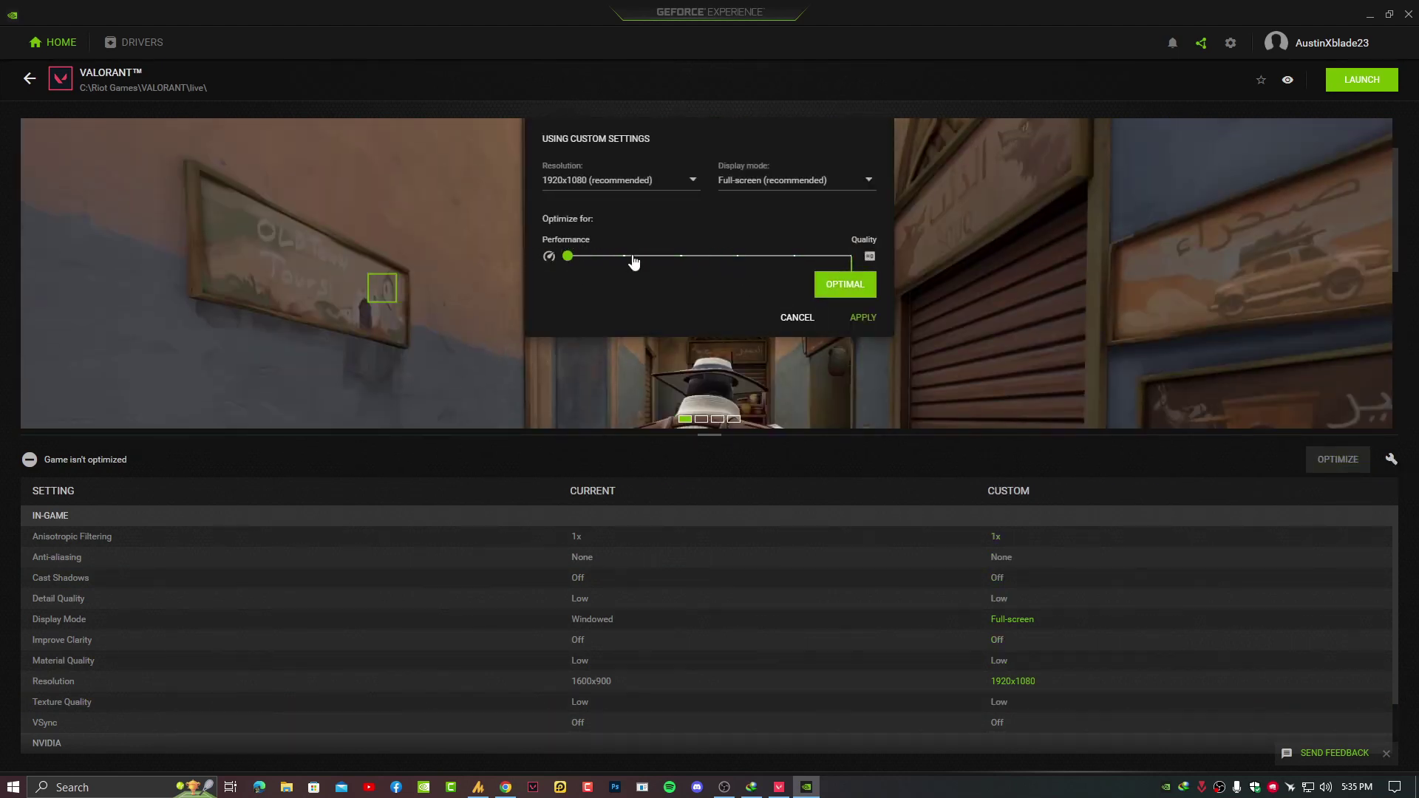
click(862, 319)
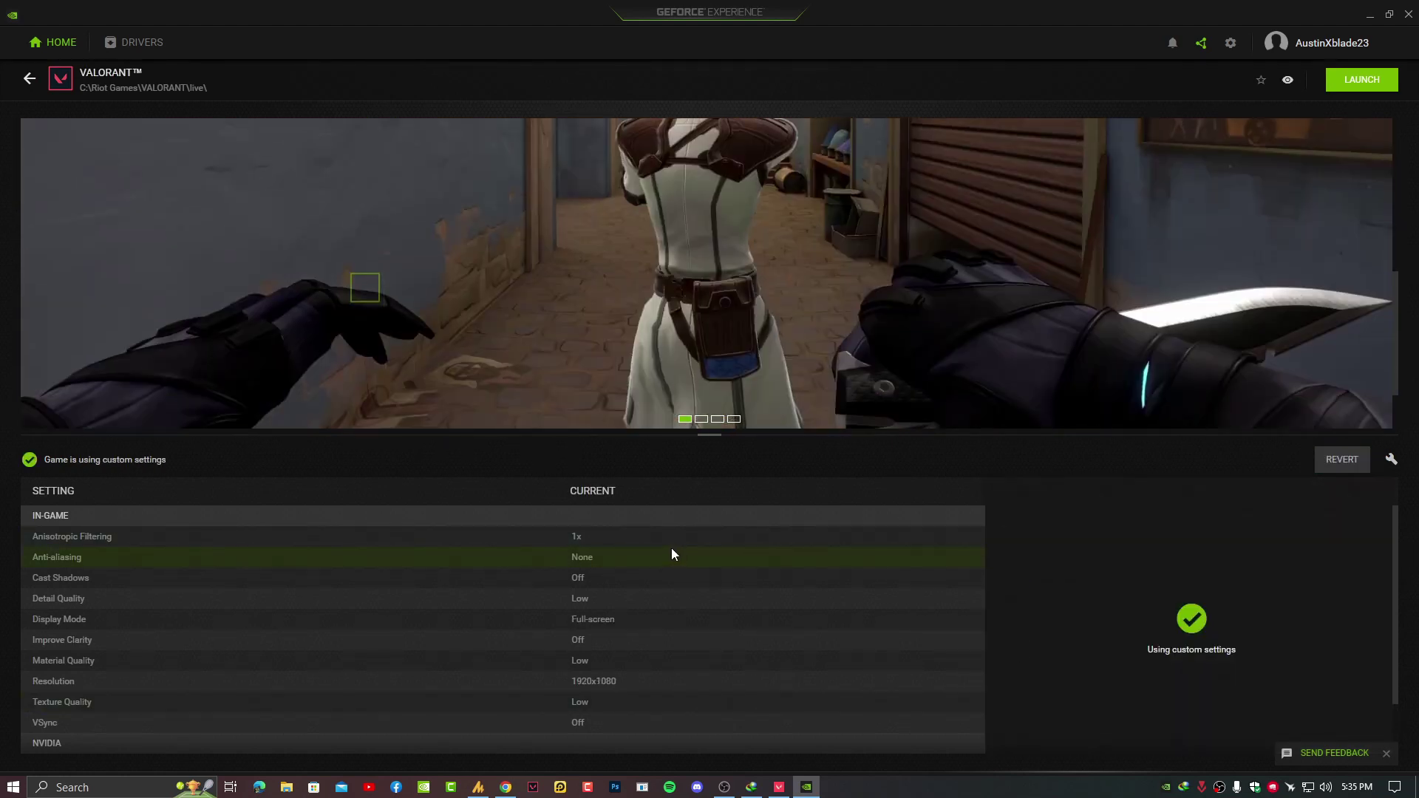
scroll(642, 680, down, 2)
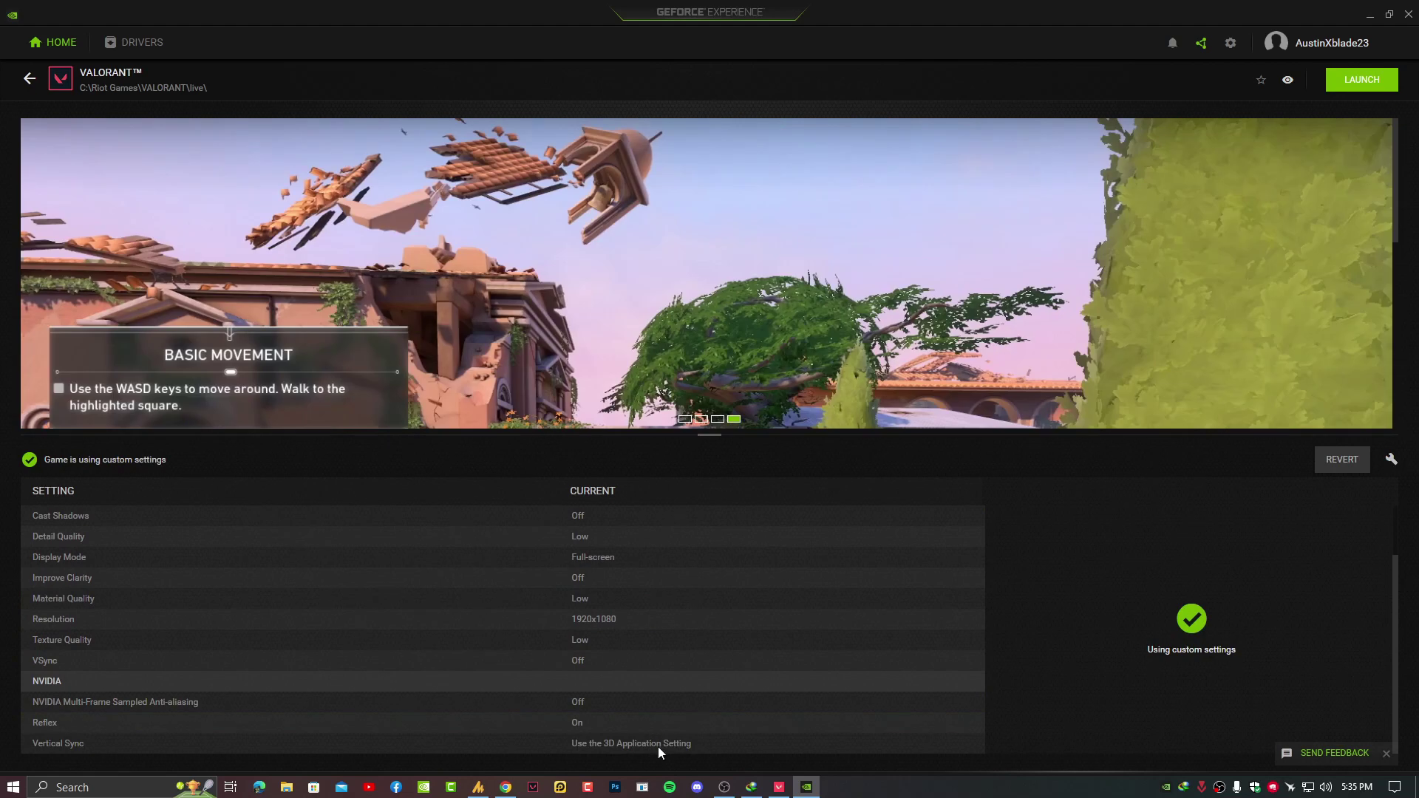
scroll(646, 709, up, 2)
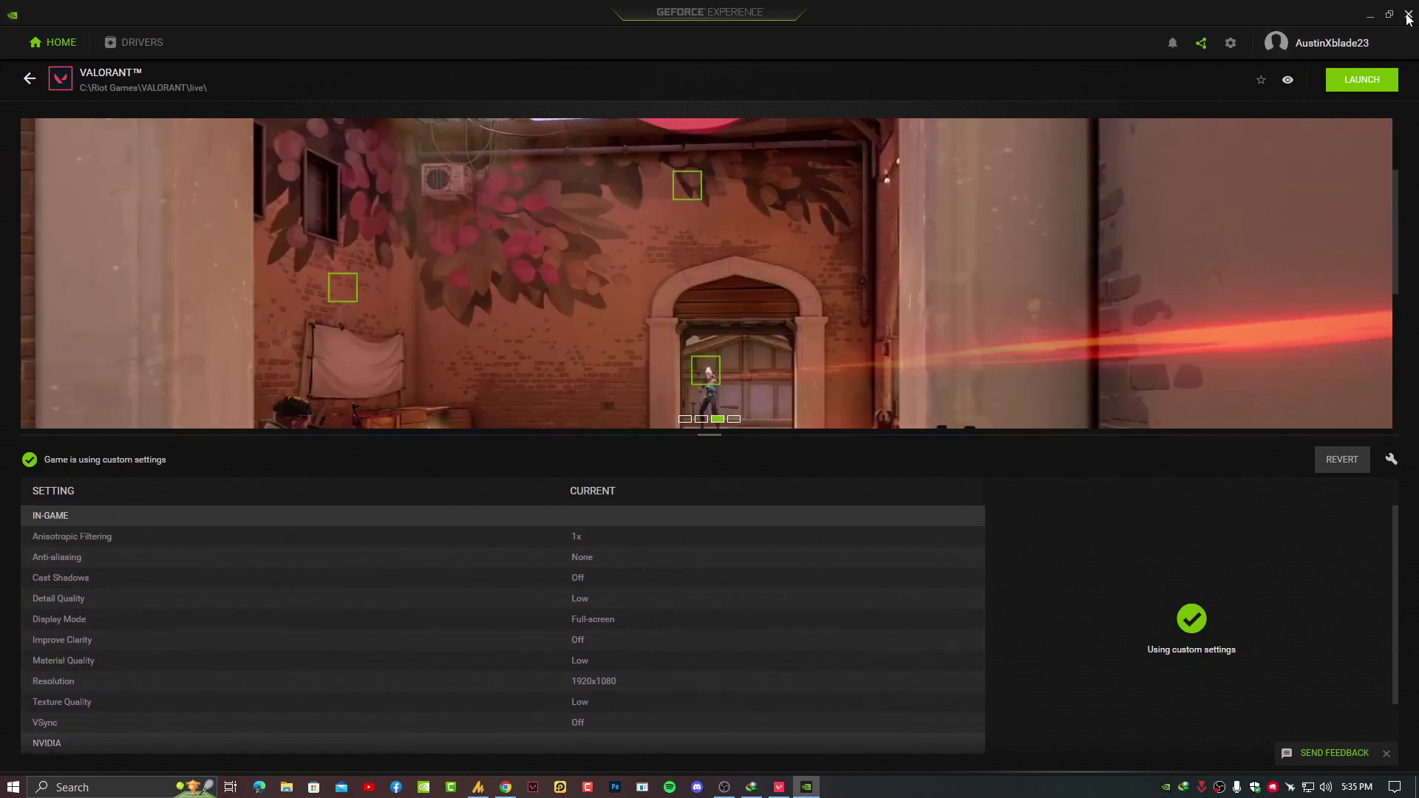
Step: Close GeForce Experience, dismiss VALORANT's AFK penalty notice, and open the game settings
click(1407, 14)
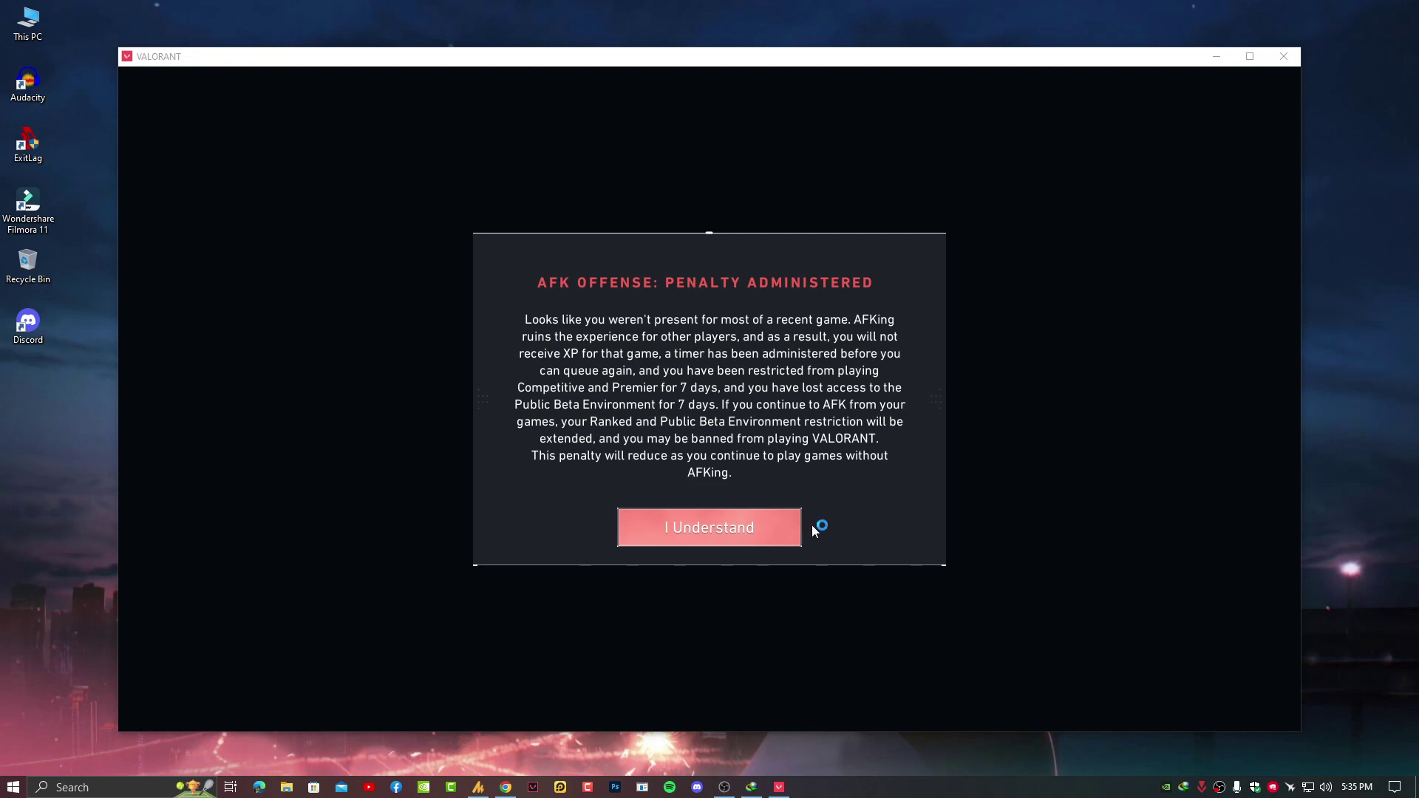
click(776, 532)
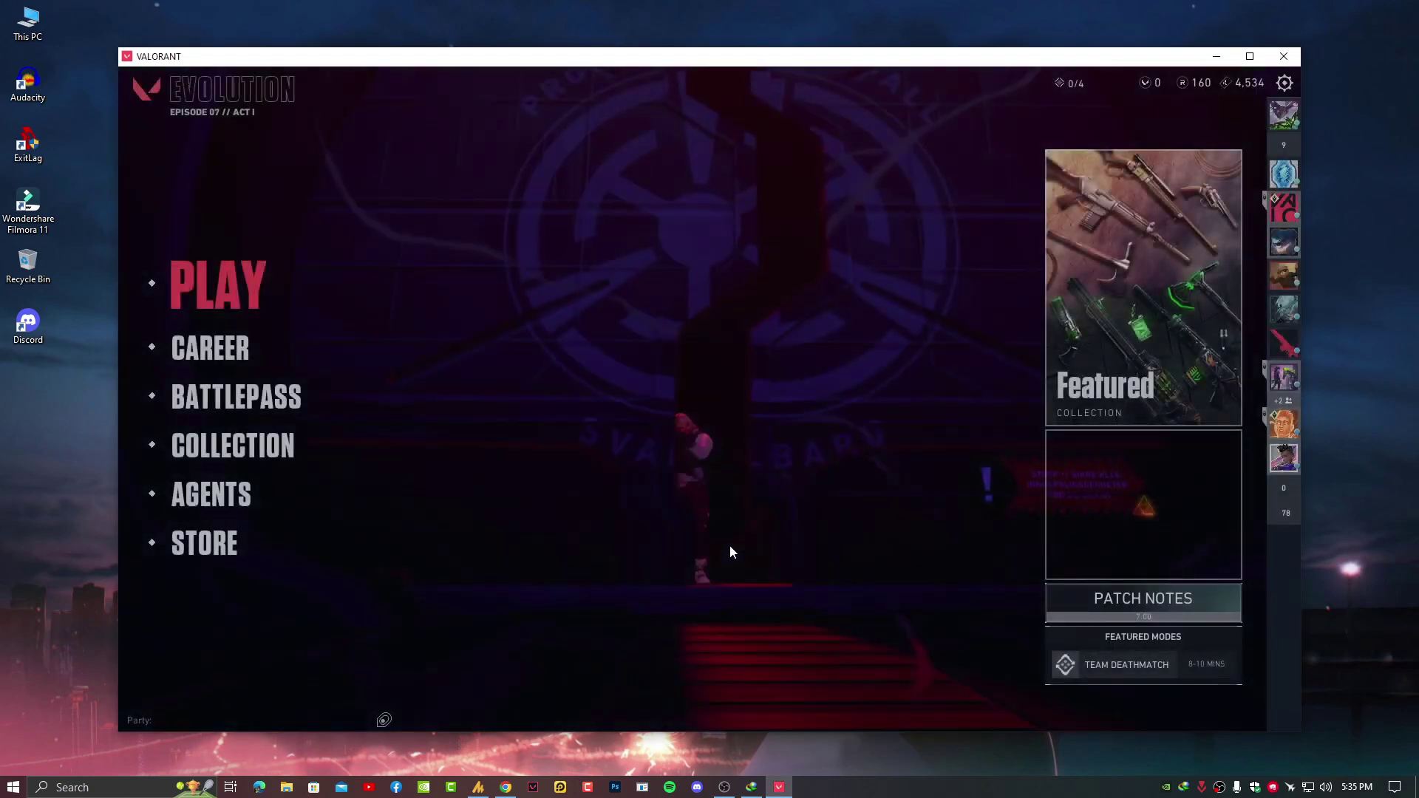
key(Escape)
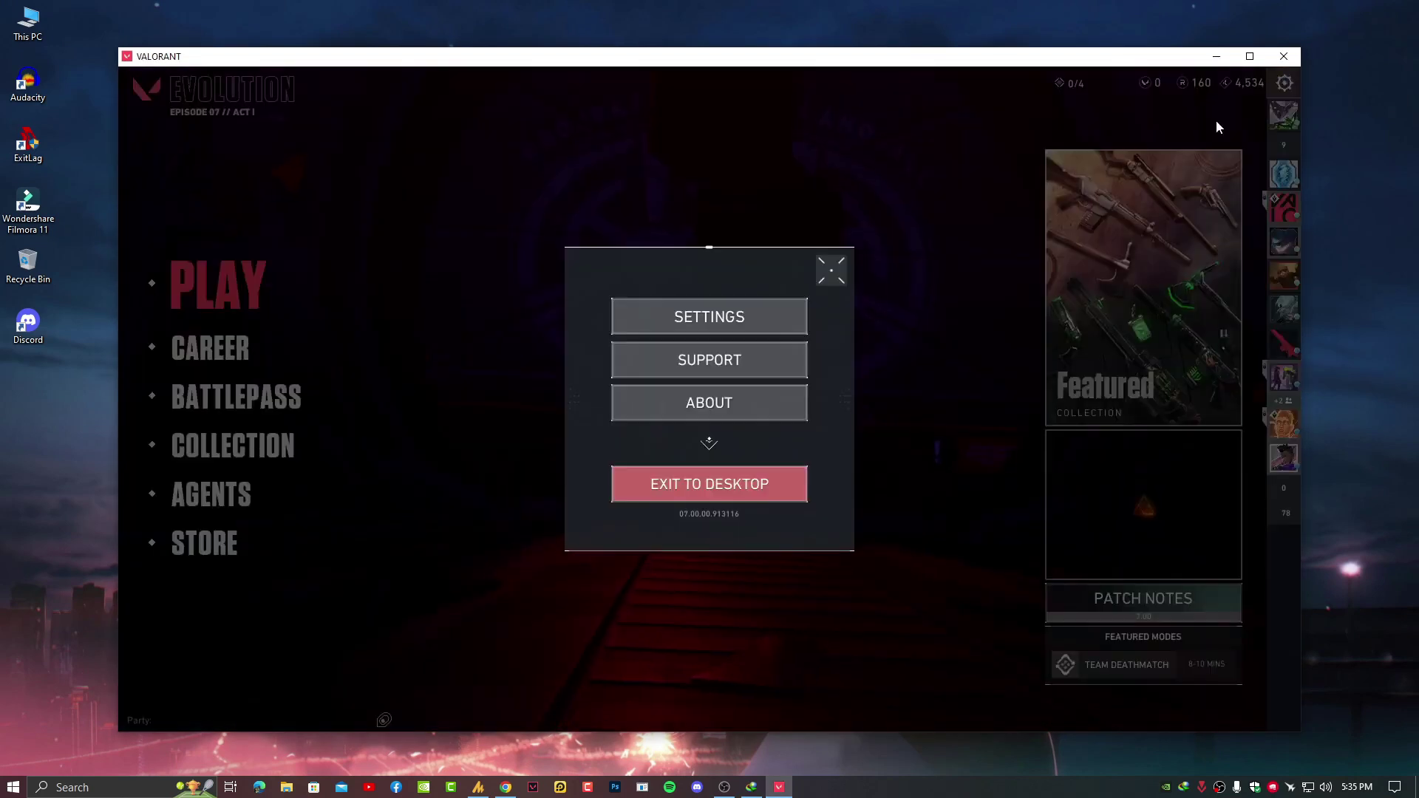
click(720, 318)
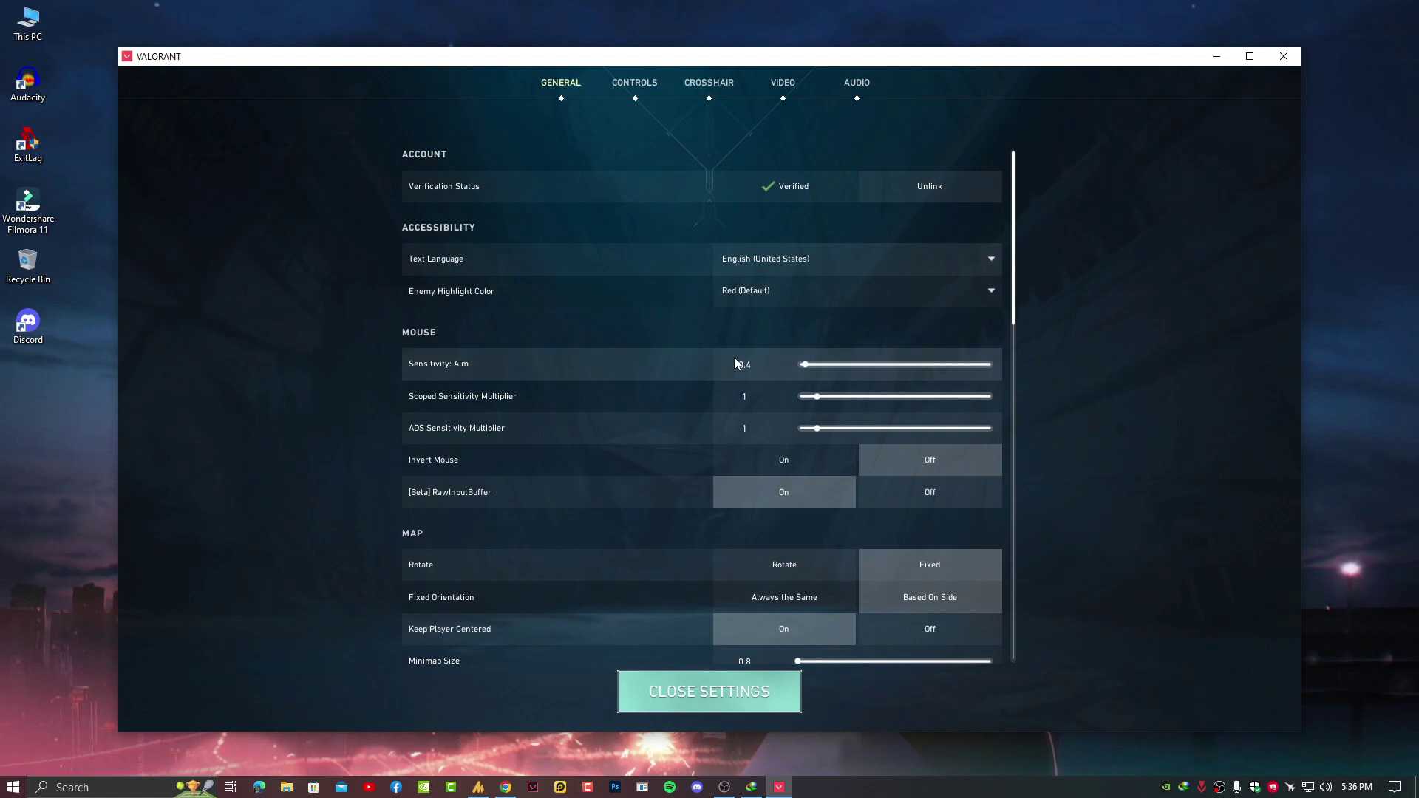
Step: Review the General settings: aim sensitivity 0.4, raw input buffer On, Network Buffering Minimum
scroll(734, 451, down, 2)
scroll(734, 451, down, 4)
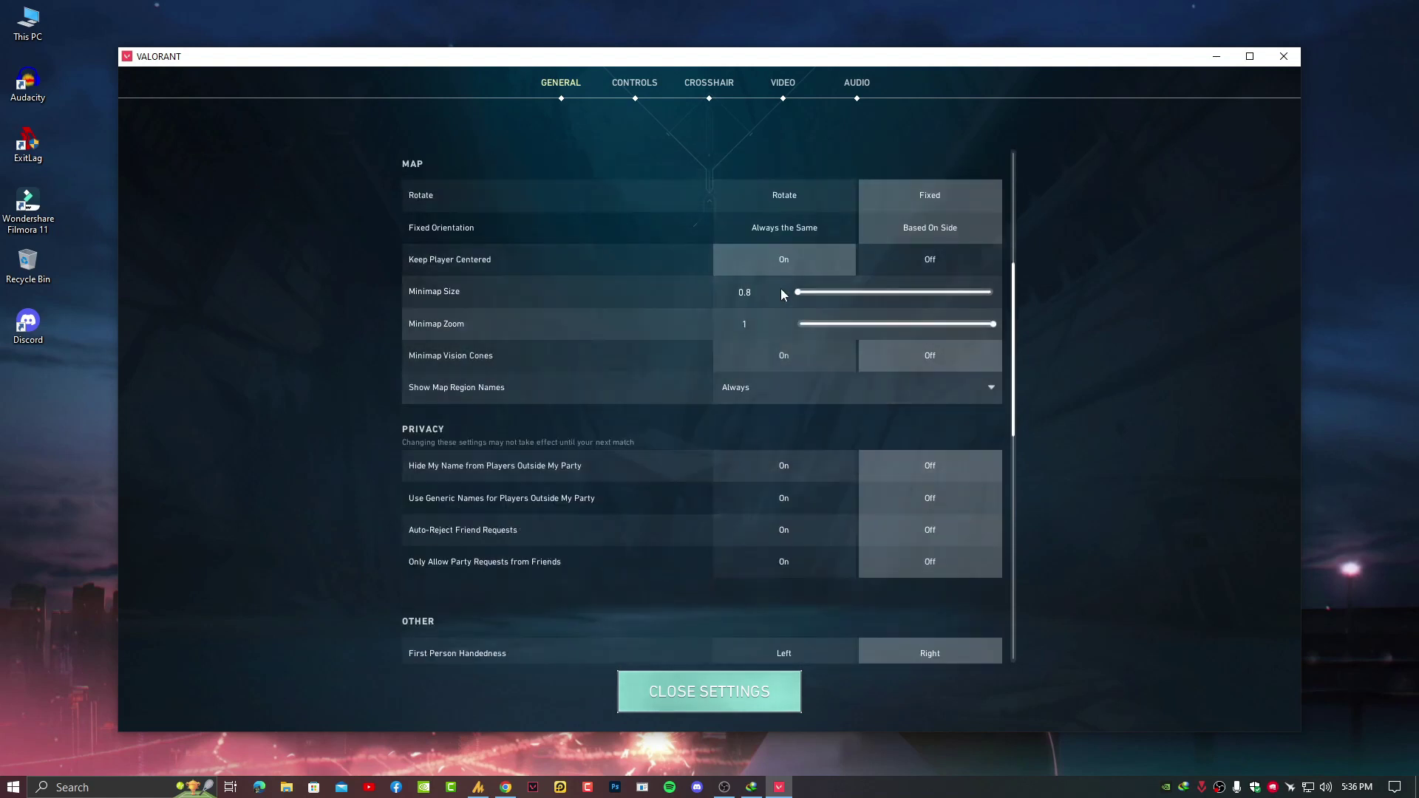
scroll(781, 288, down, 2)
scroll(801, 504, down, 3)
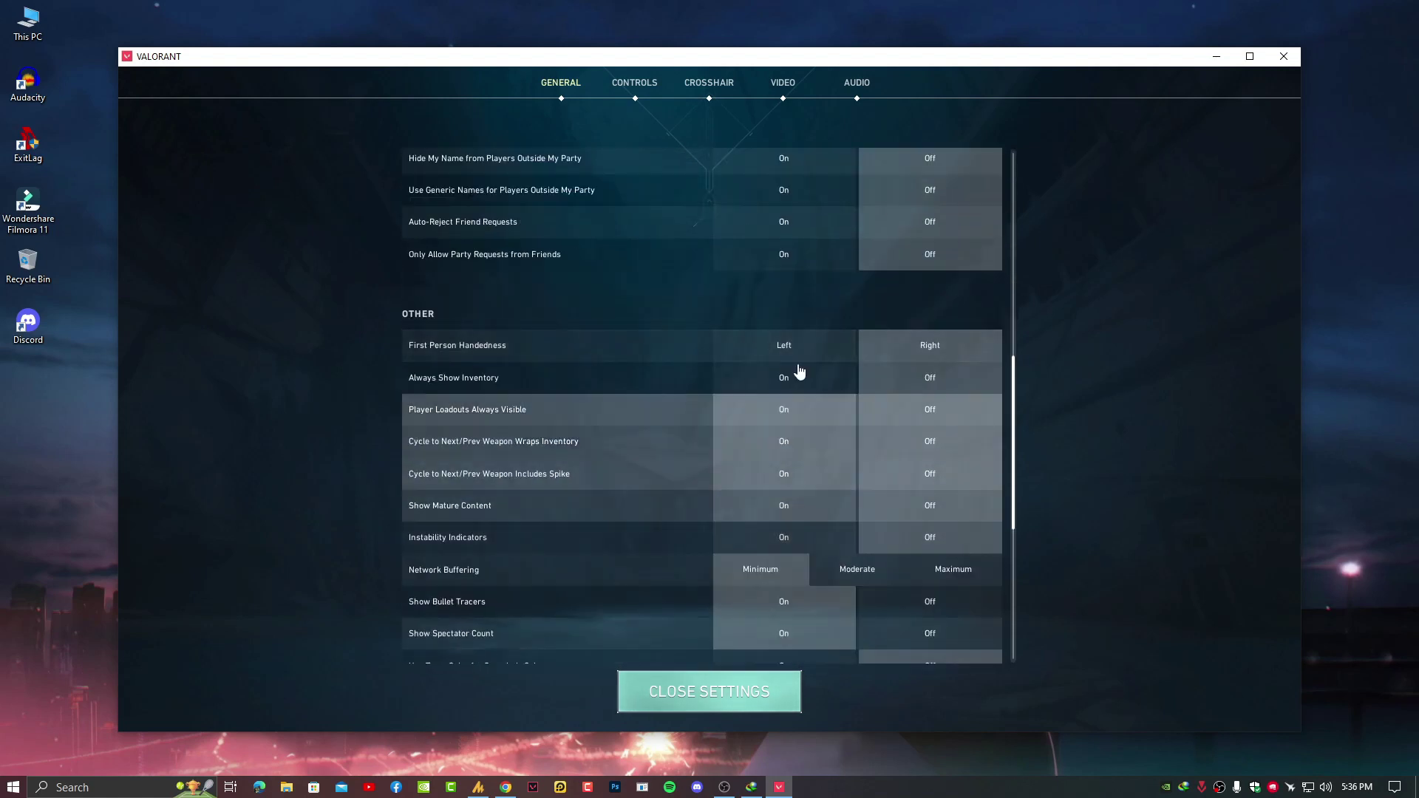
scroll(798, 505, down, 3)
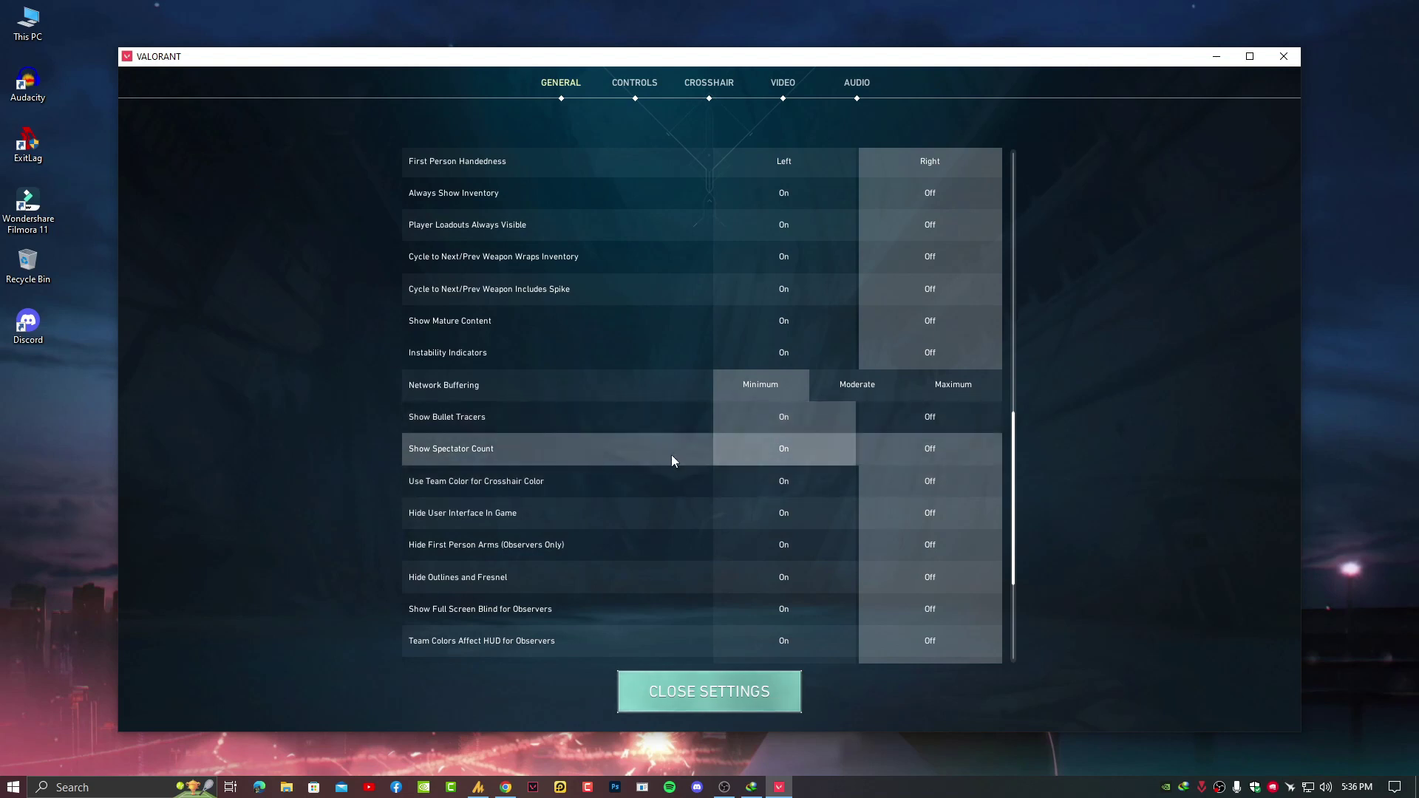
scroll(791, 453, down, 5)
scroll(818, 443, up, 15)
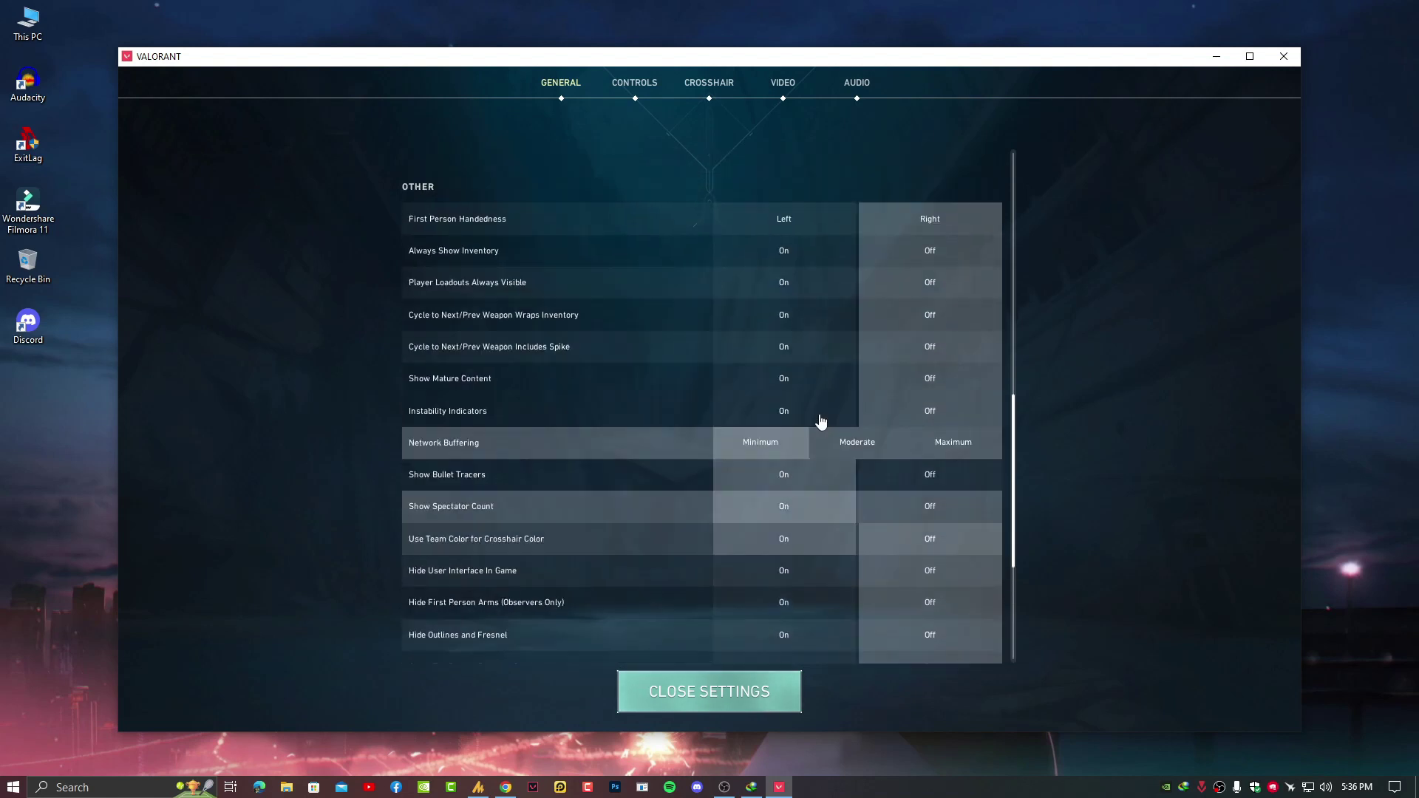
Step: In Video settings, keep Windowed display mode and Reflex On + Boost, and turn Bloom Off
click(782, 86)
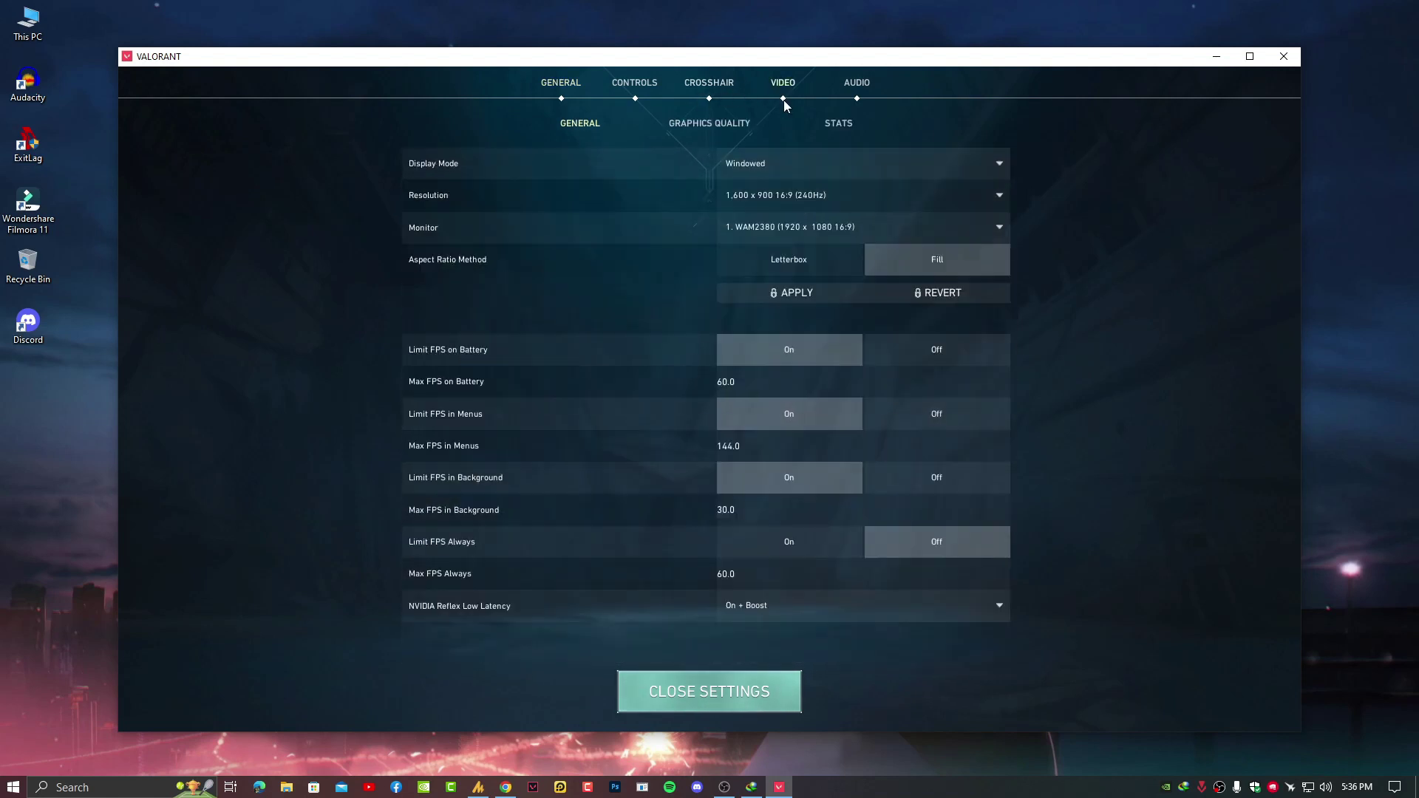
click(798, 157)
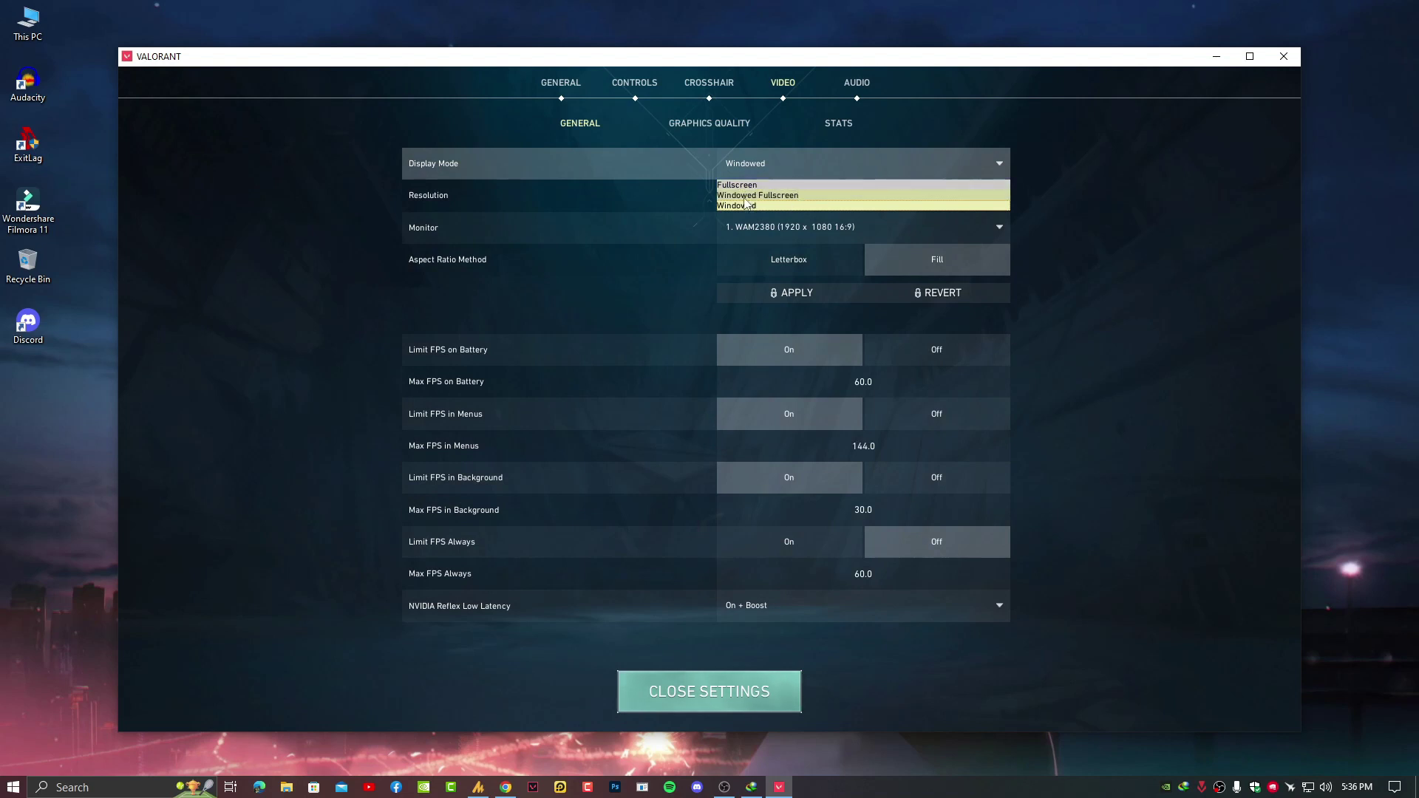
click(831, 205)
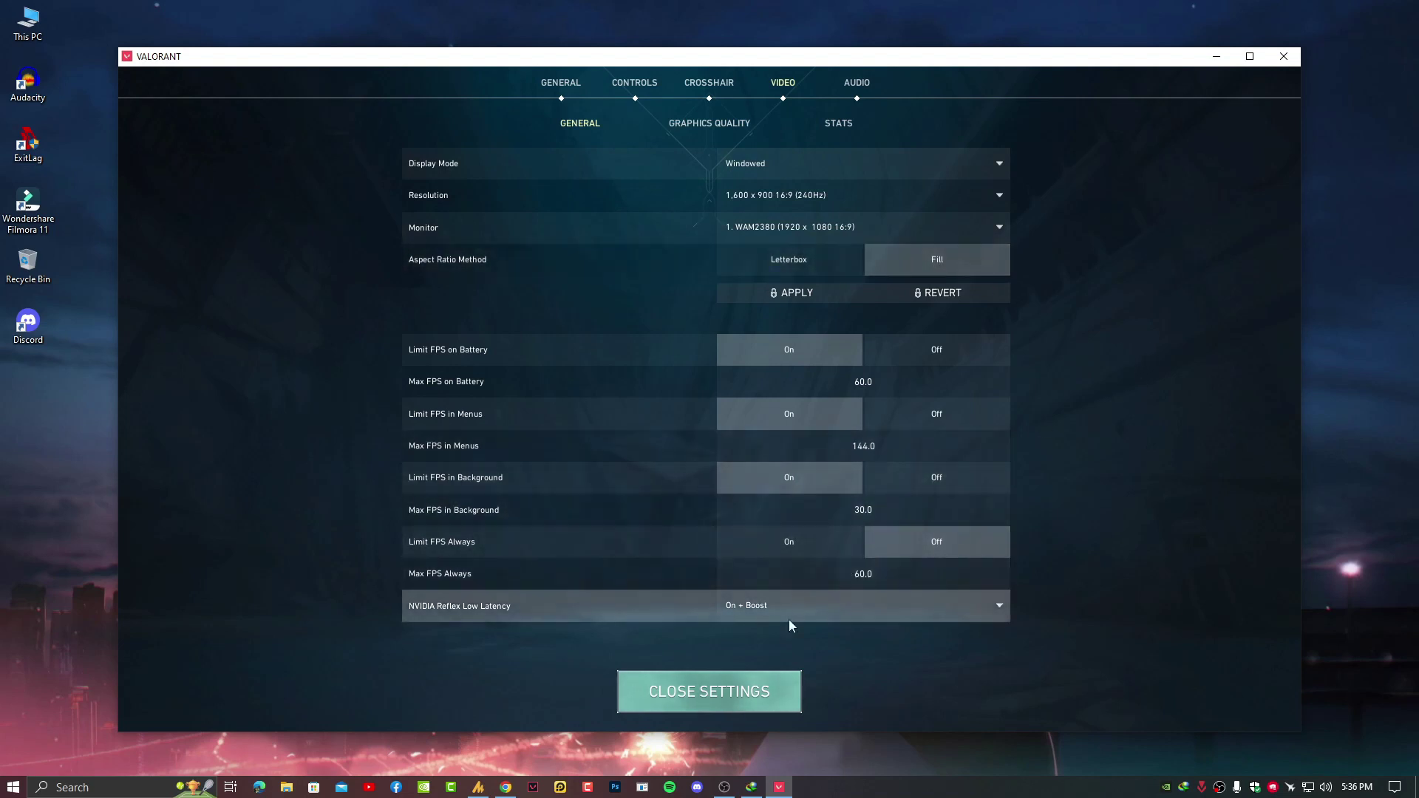
click(820, 611)
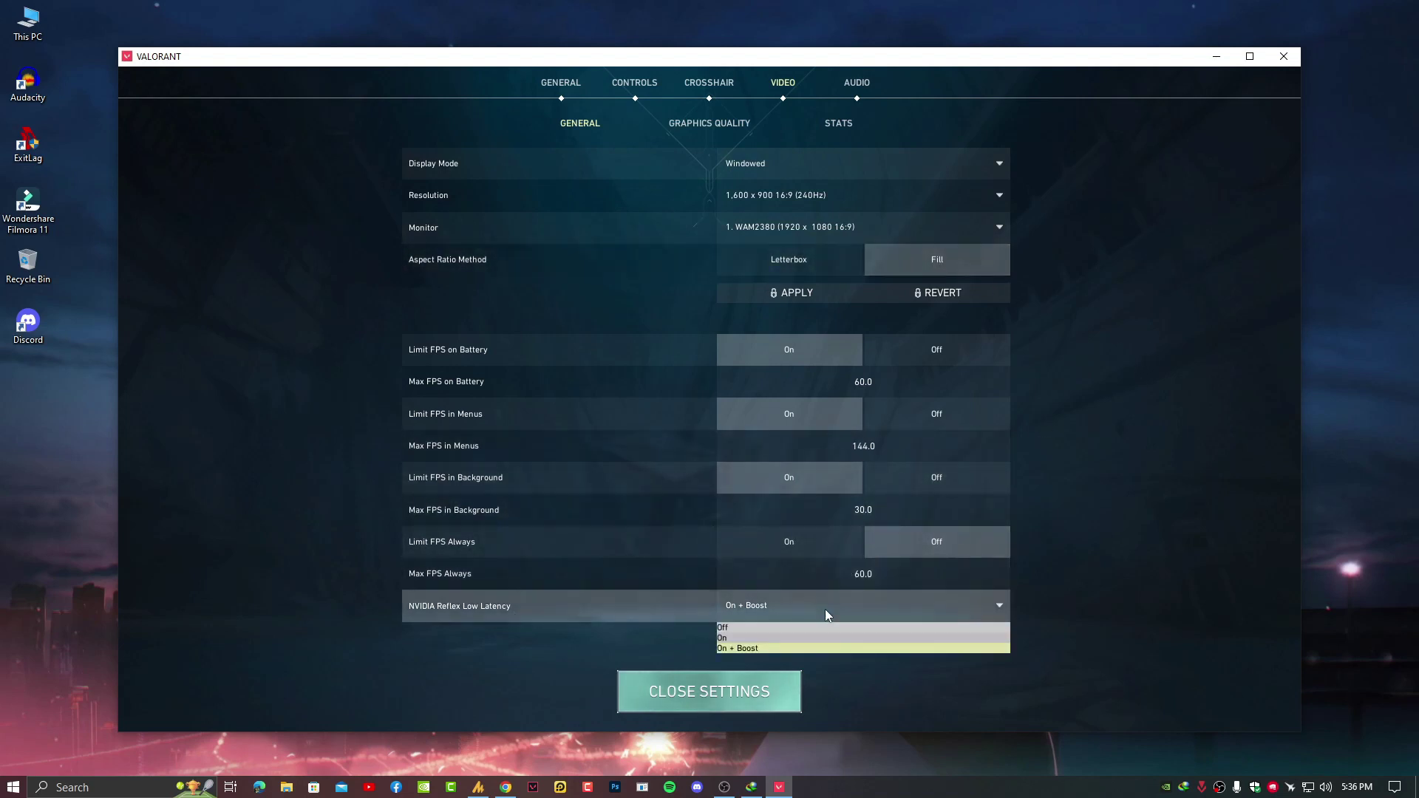
click(751, 649)
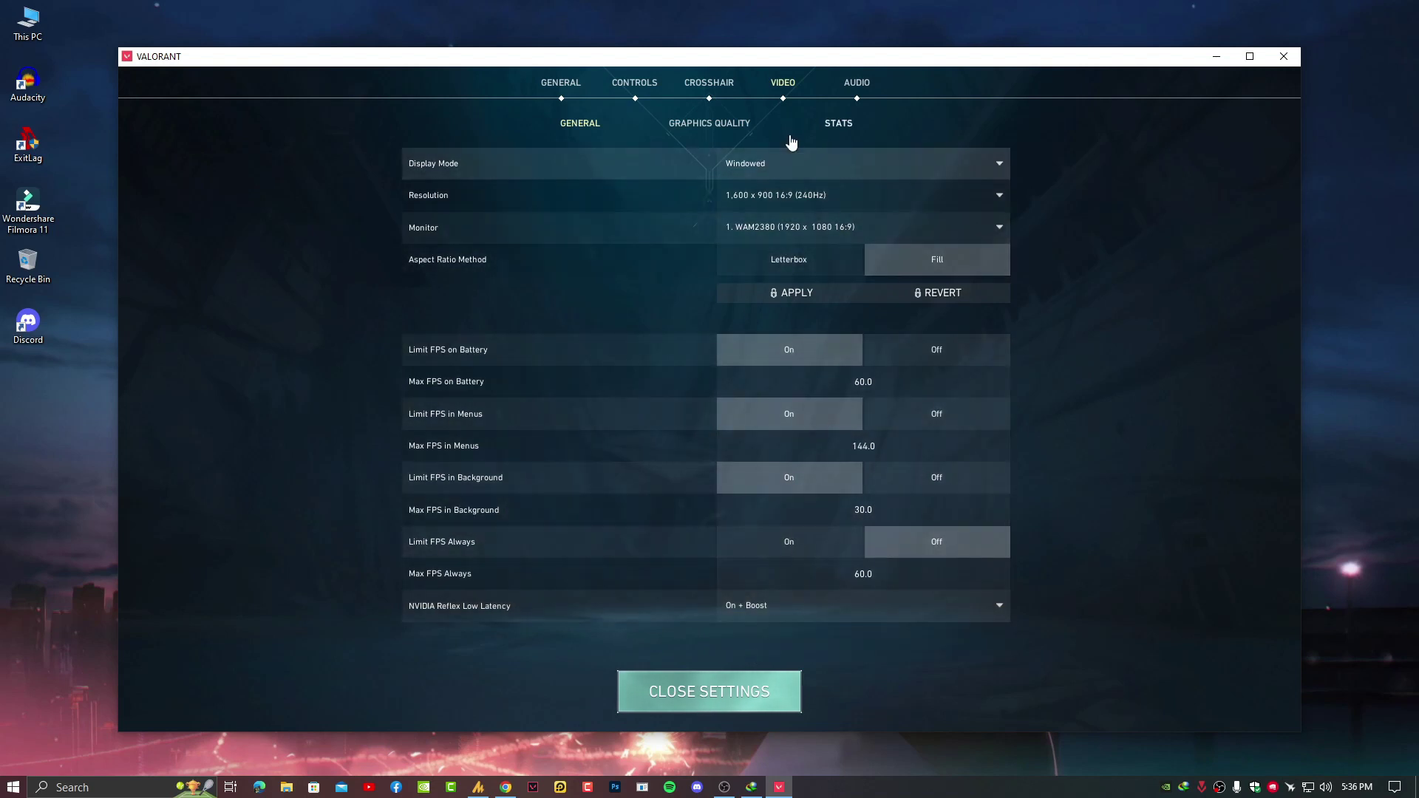
click(708, 124)
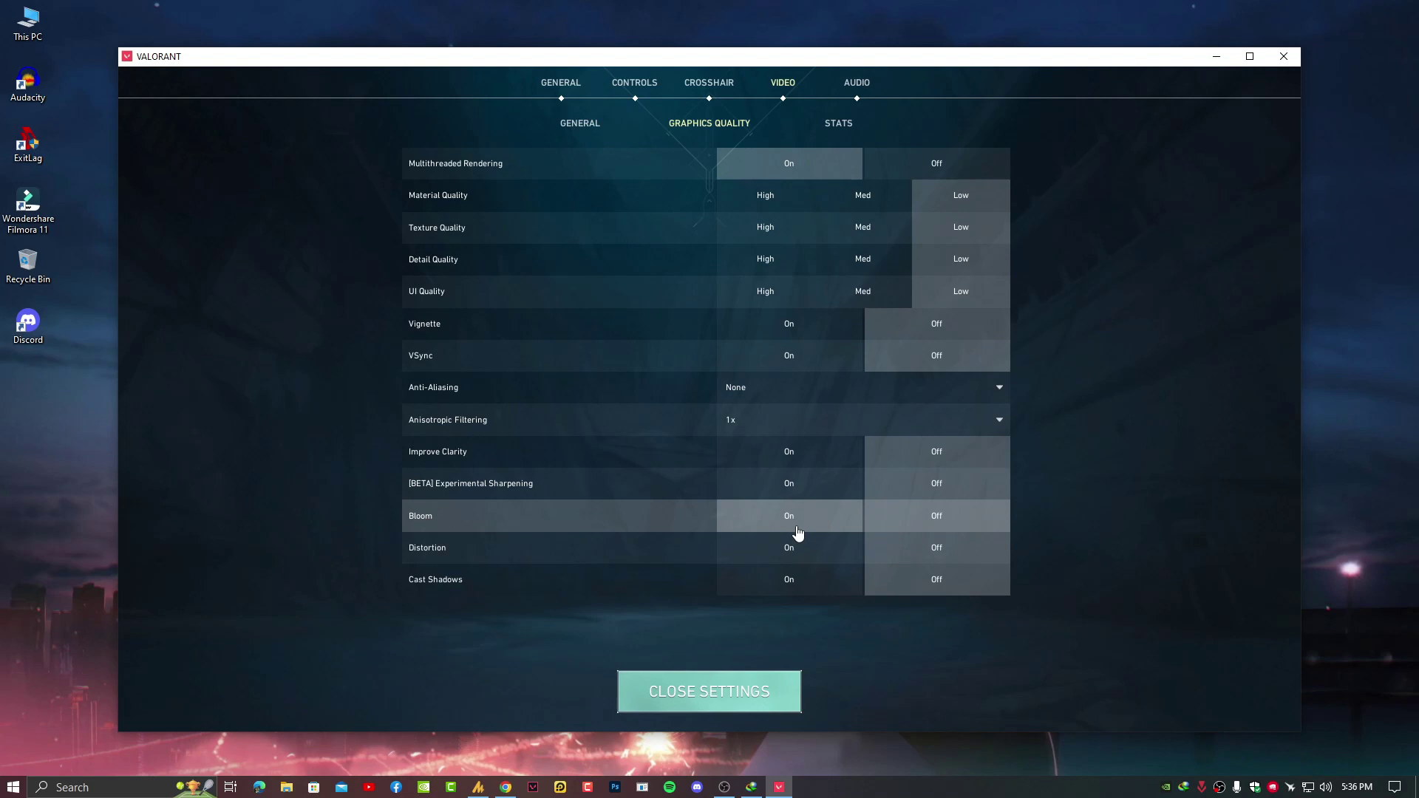
click(930, 529)
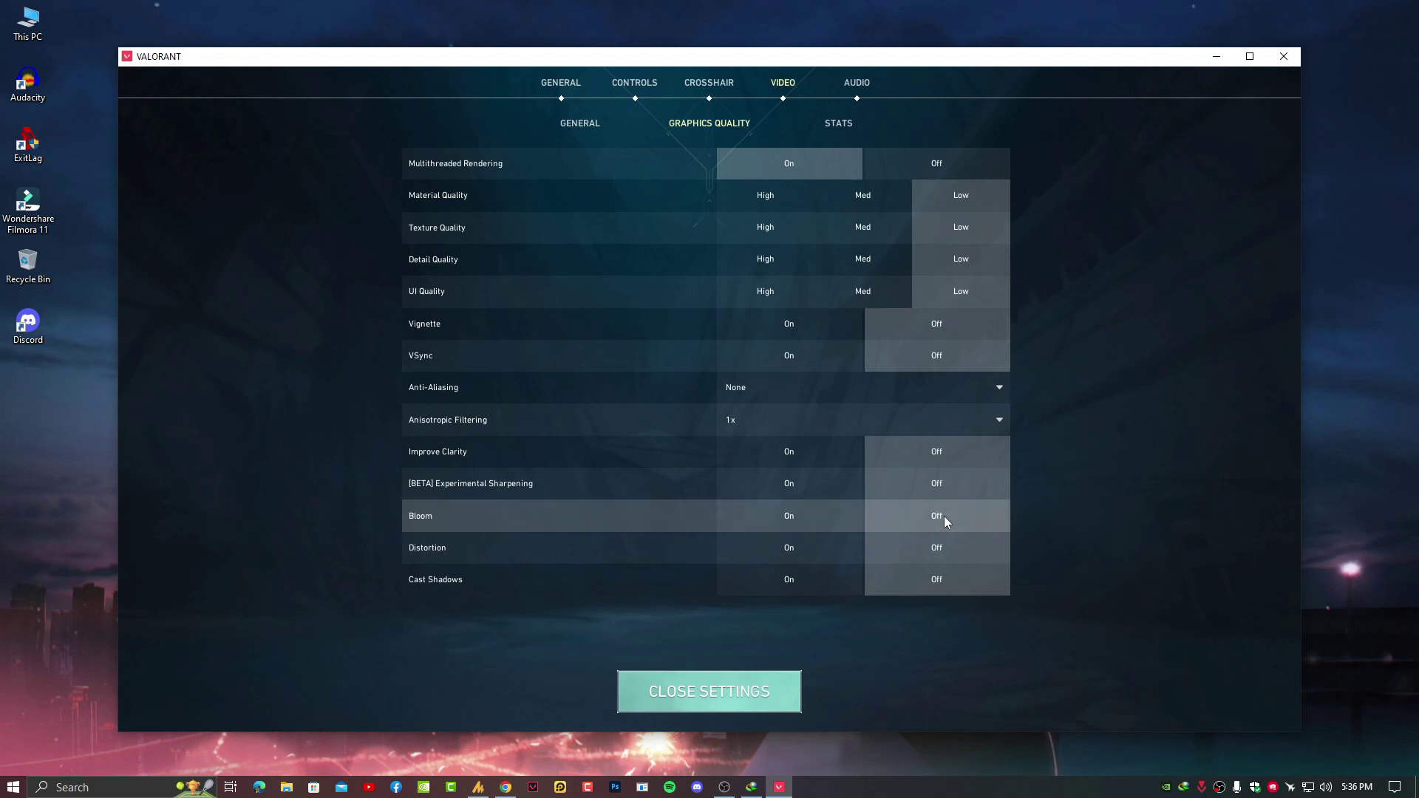
Step: Look over the General and Controls settings tabs
click(561, 82)
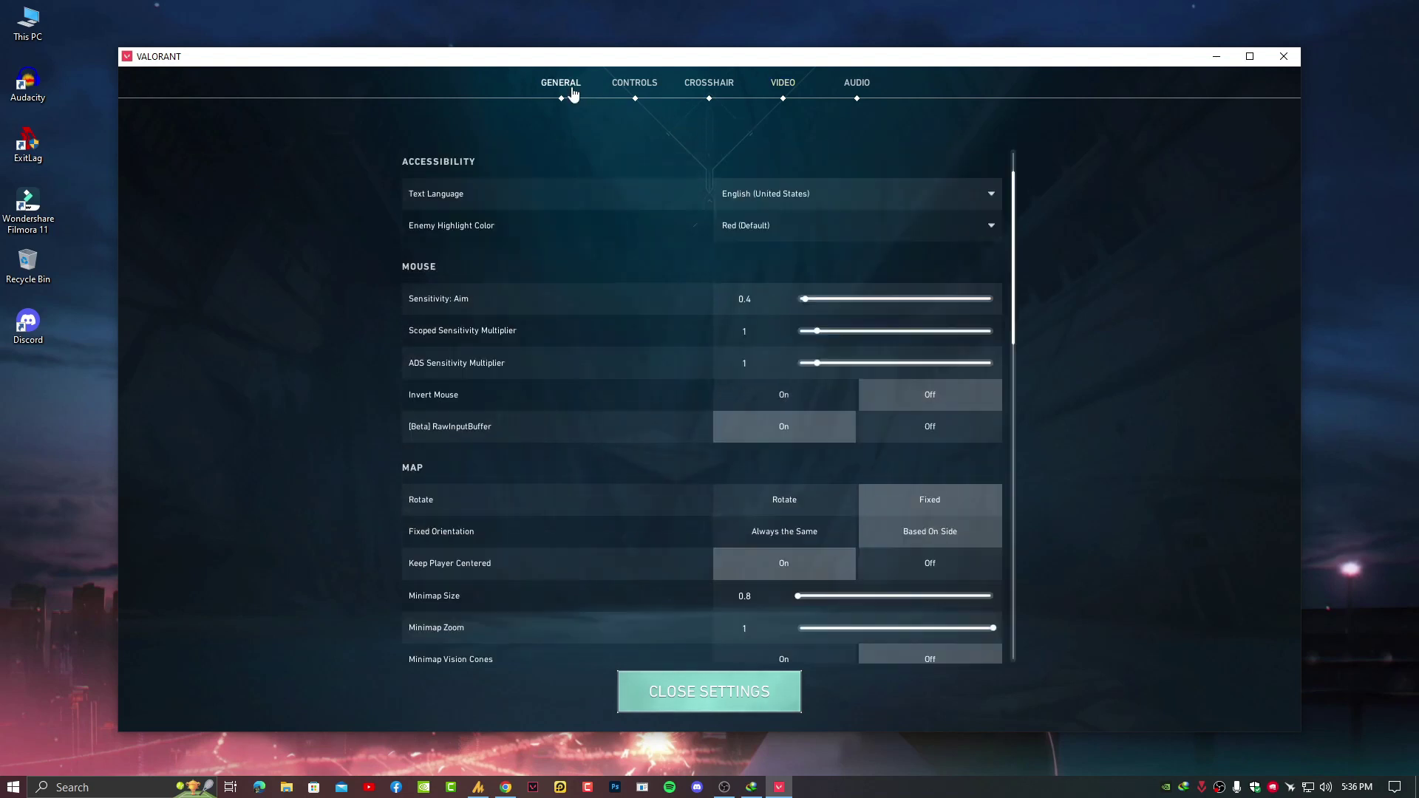
click(638, 88)
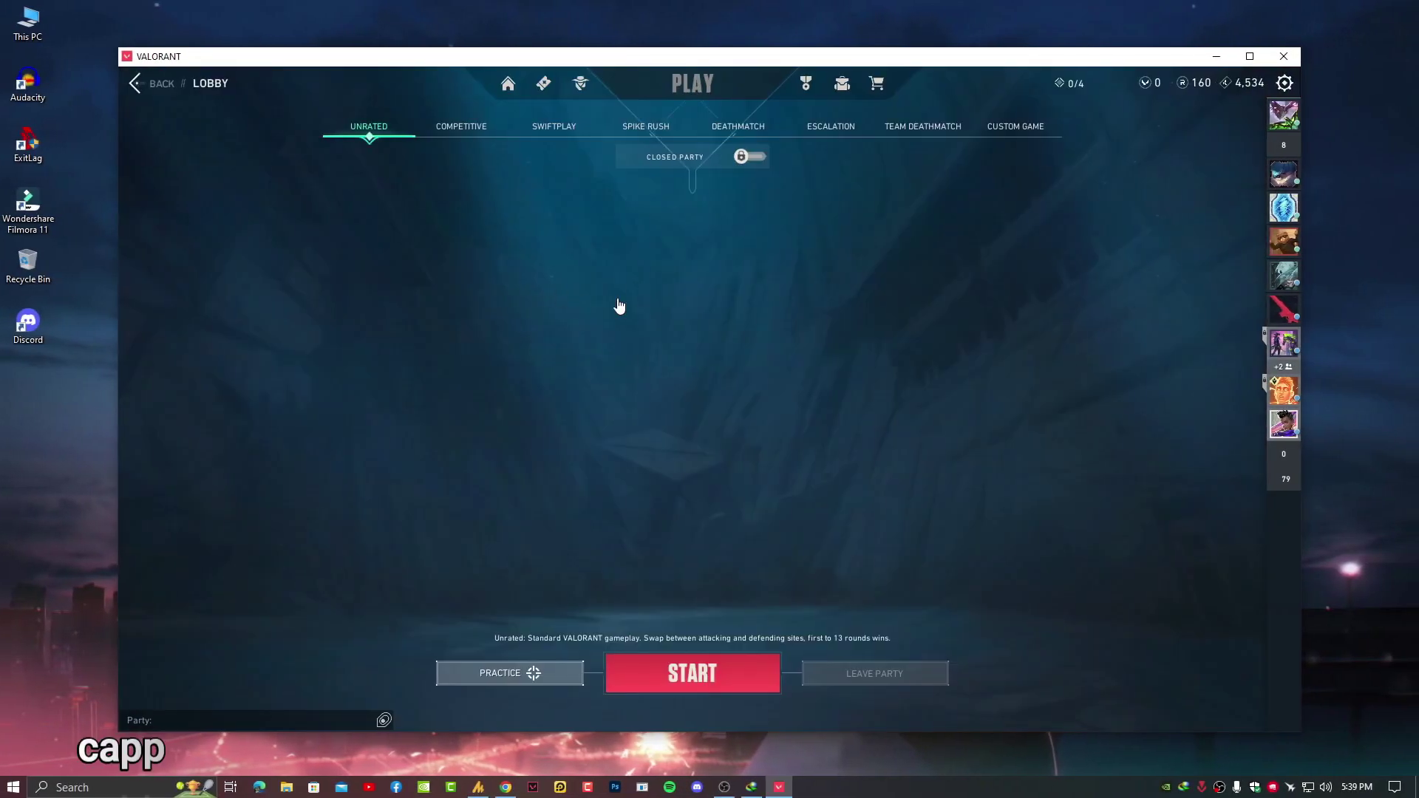
Step: Reopen Video settings and confirm NVIDIA Reflex Low Latency stays at On + Boost
key(Escape)
click(724, 332)
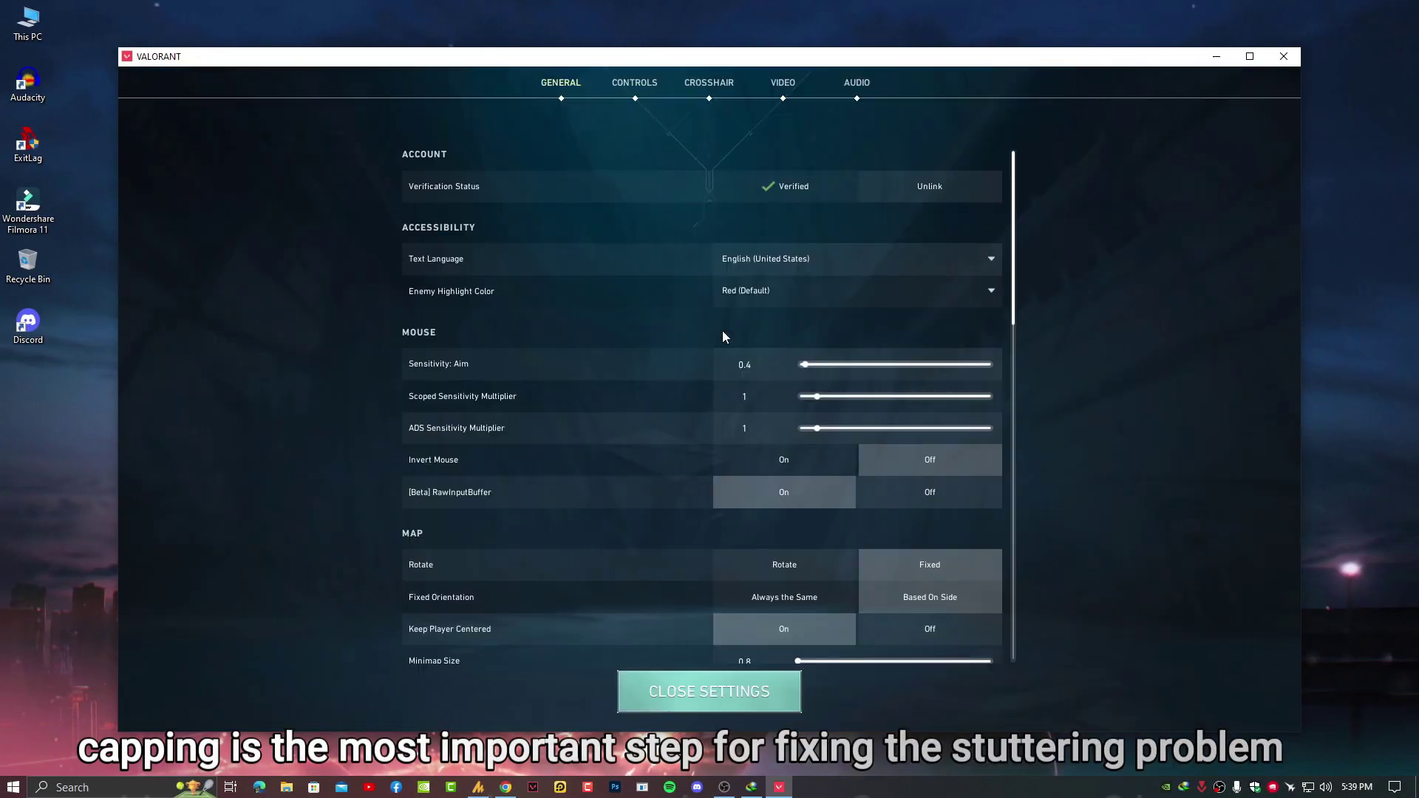
click(780, 100)
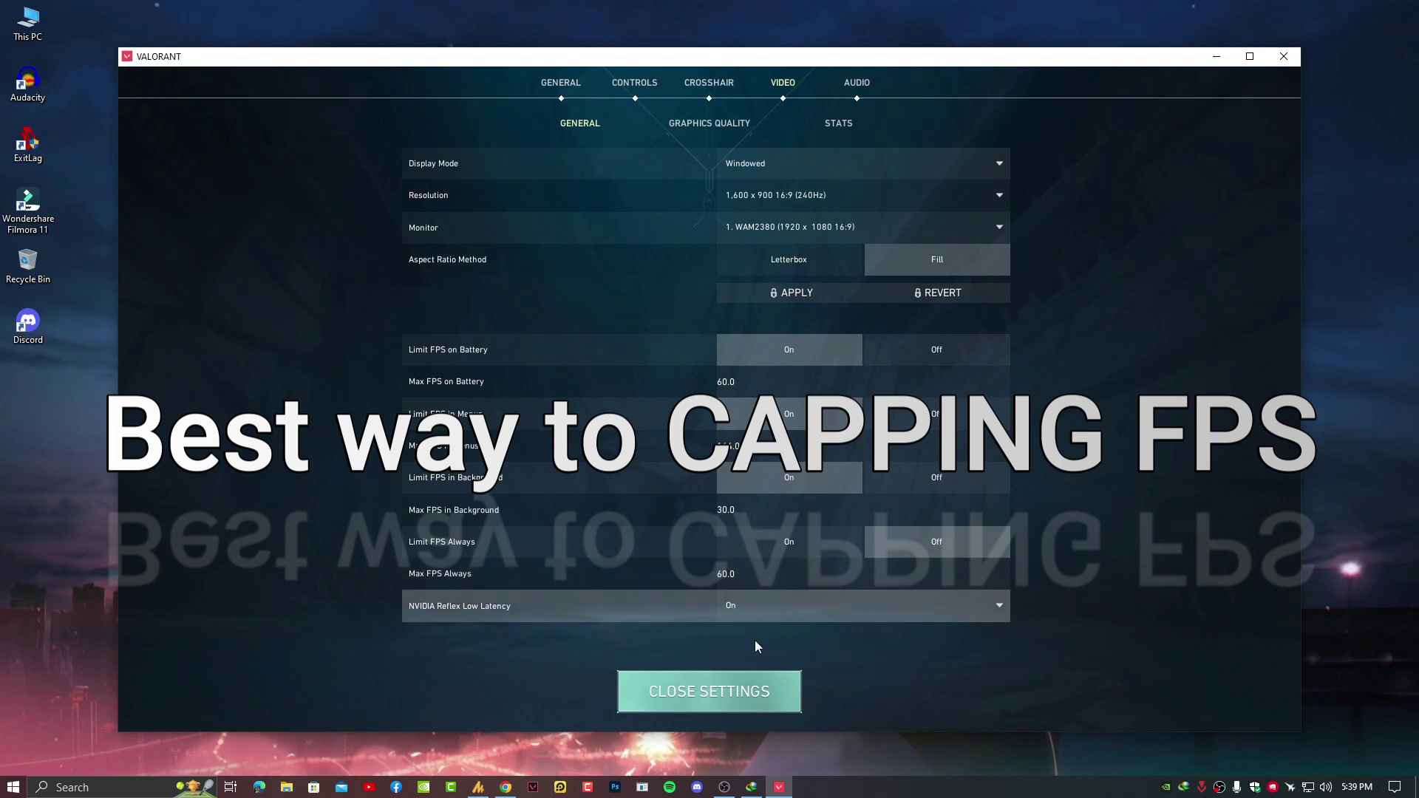
click(730, 595)
click(732, 643)
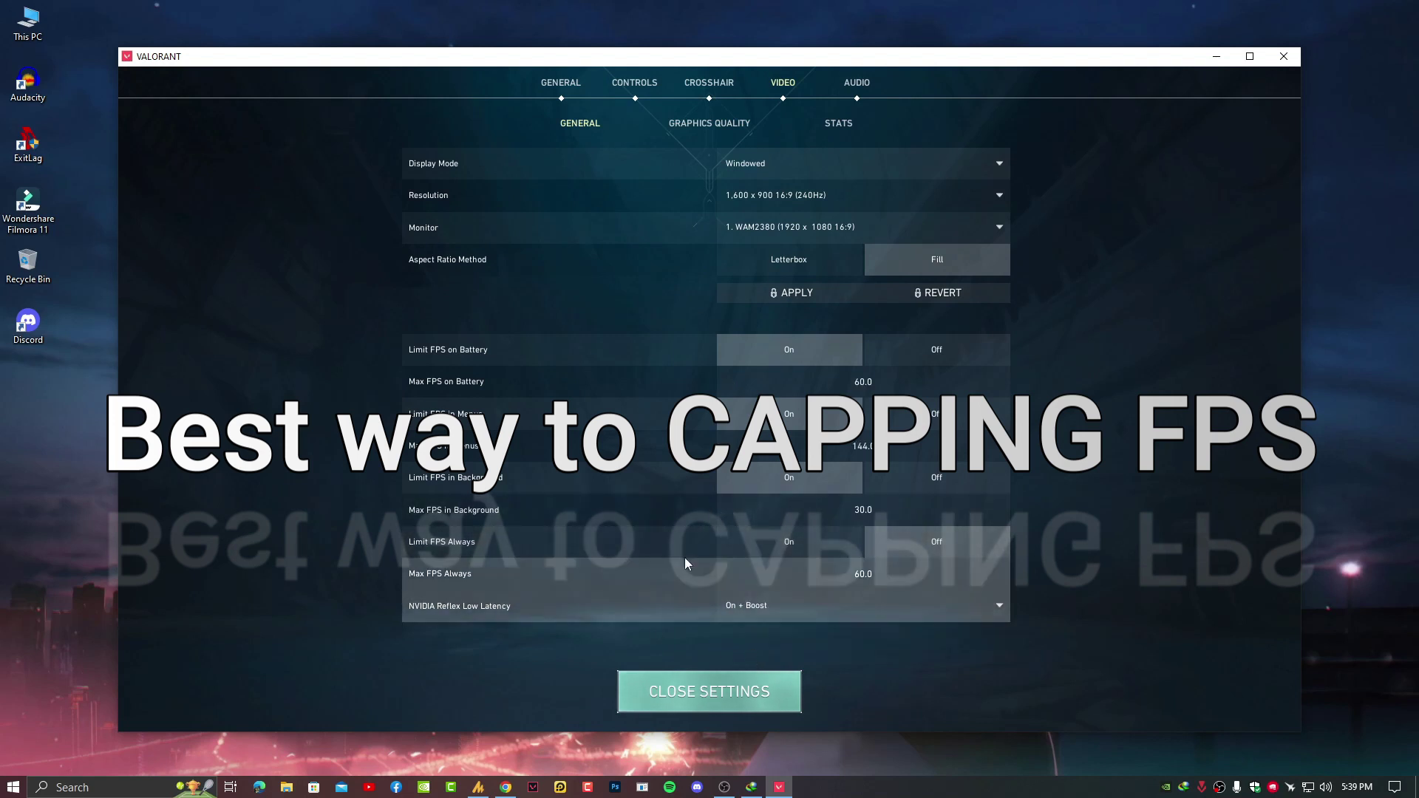
Step: Turn Limit FPS Always On and set Max FPS Always to 60
click(820, 550)
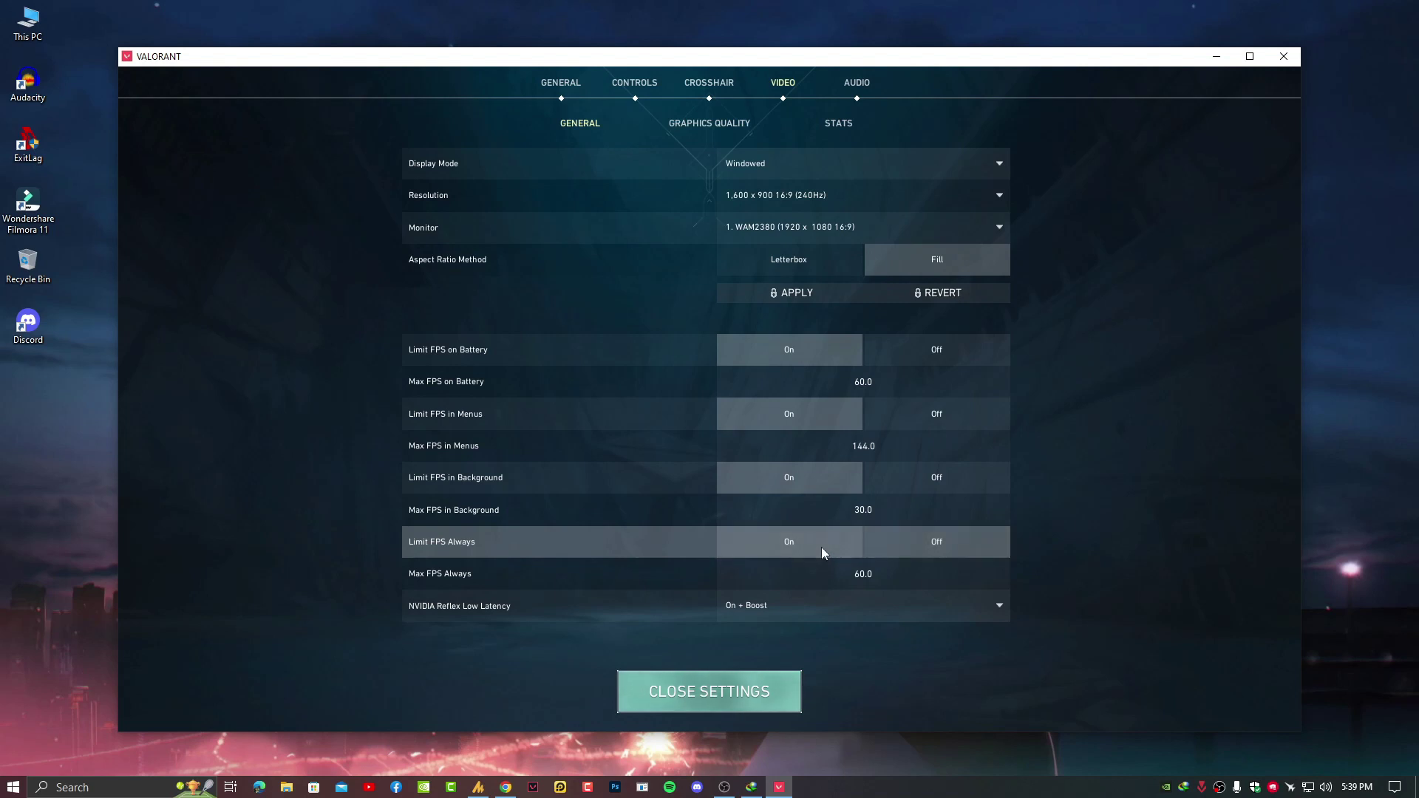
click(872, 579)
key(BackSpace)
key(BackSpace)
text(144)
click(1104, 574)
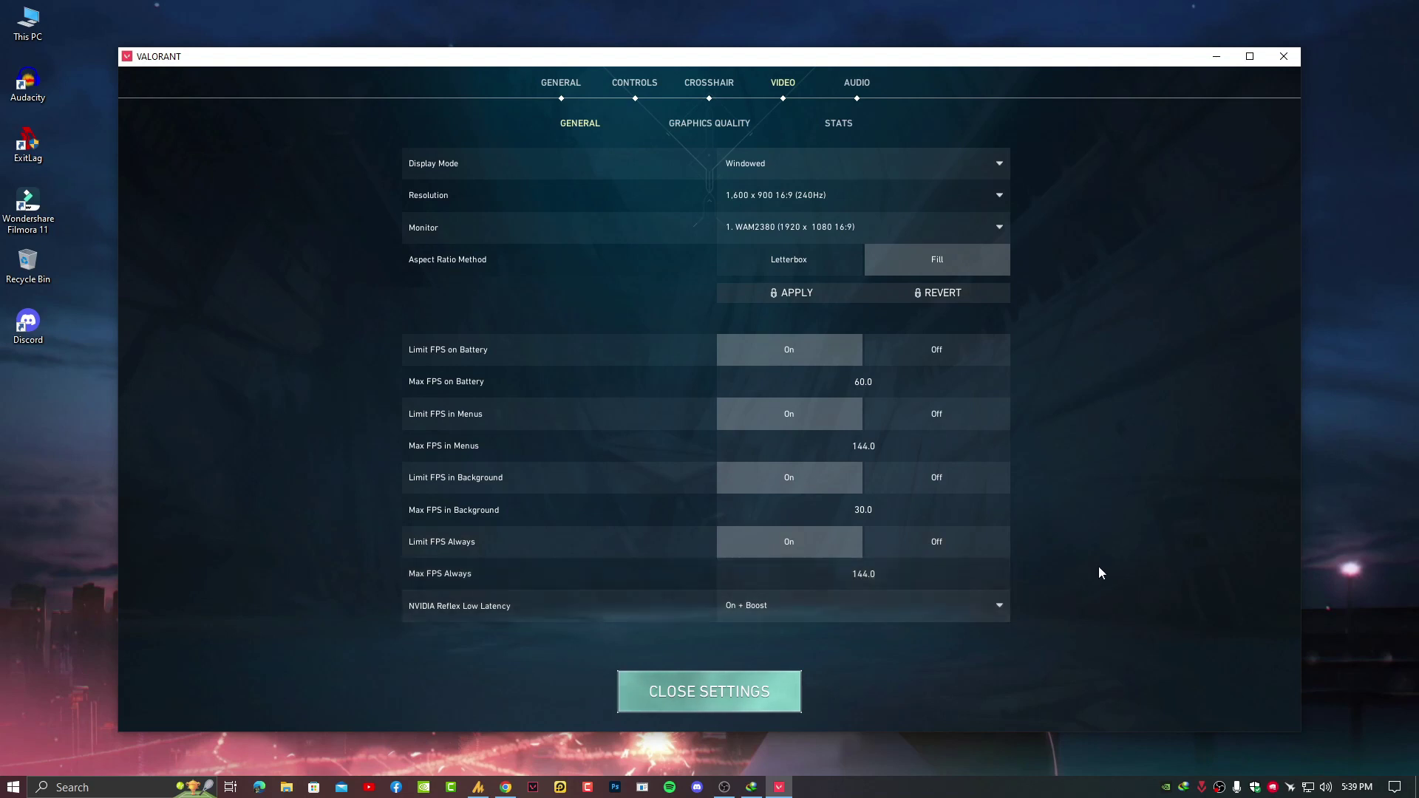
click(846, 576)
key(BackSpace)
key(BackSpace)
text(20)
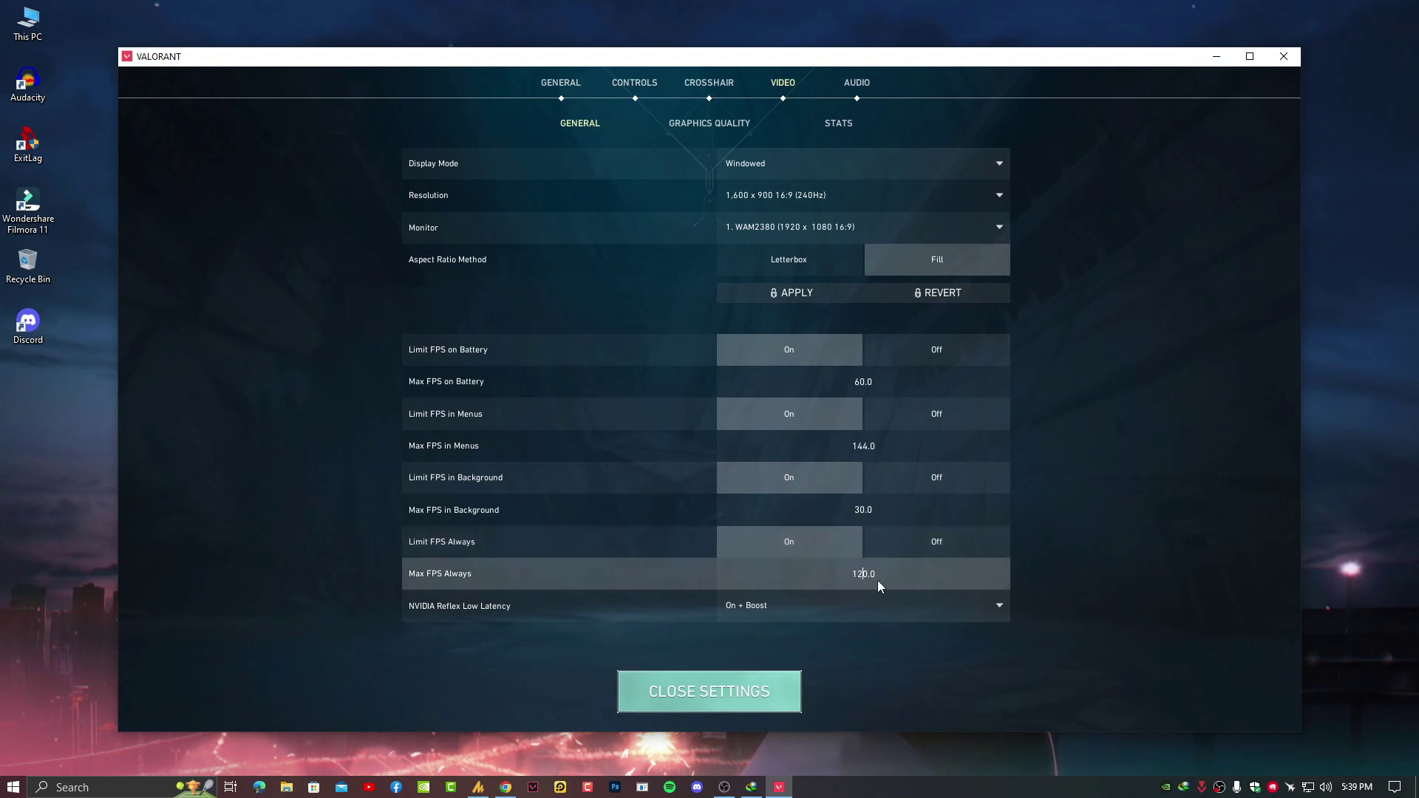
drag(867, 579, 847, 578)
text(60)
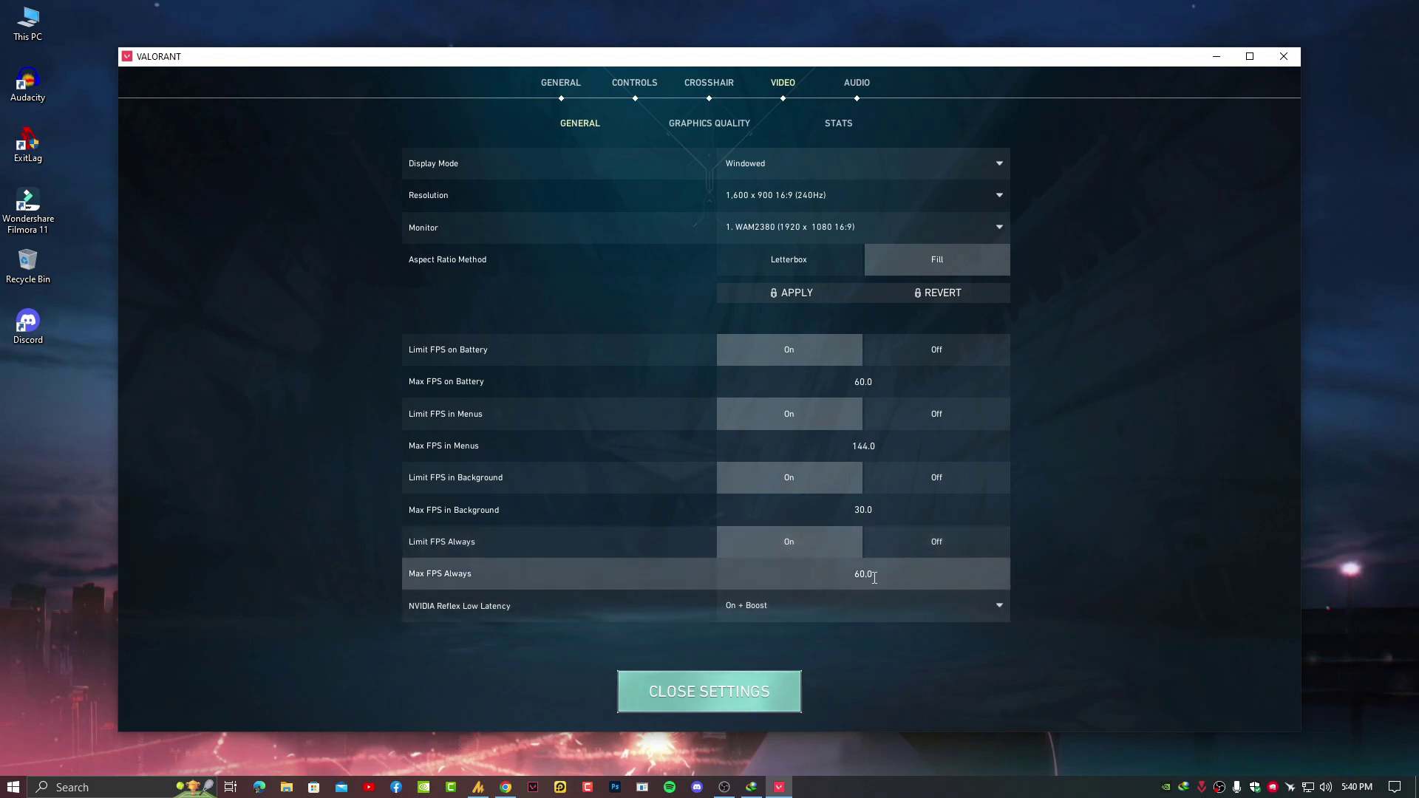
Step: Close settings to return to the Unrated Play lobby
click(708, 691)
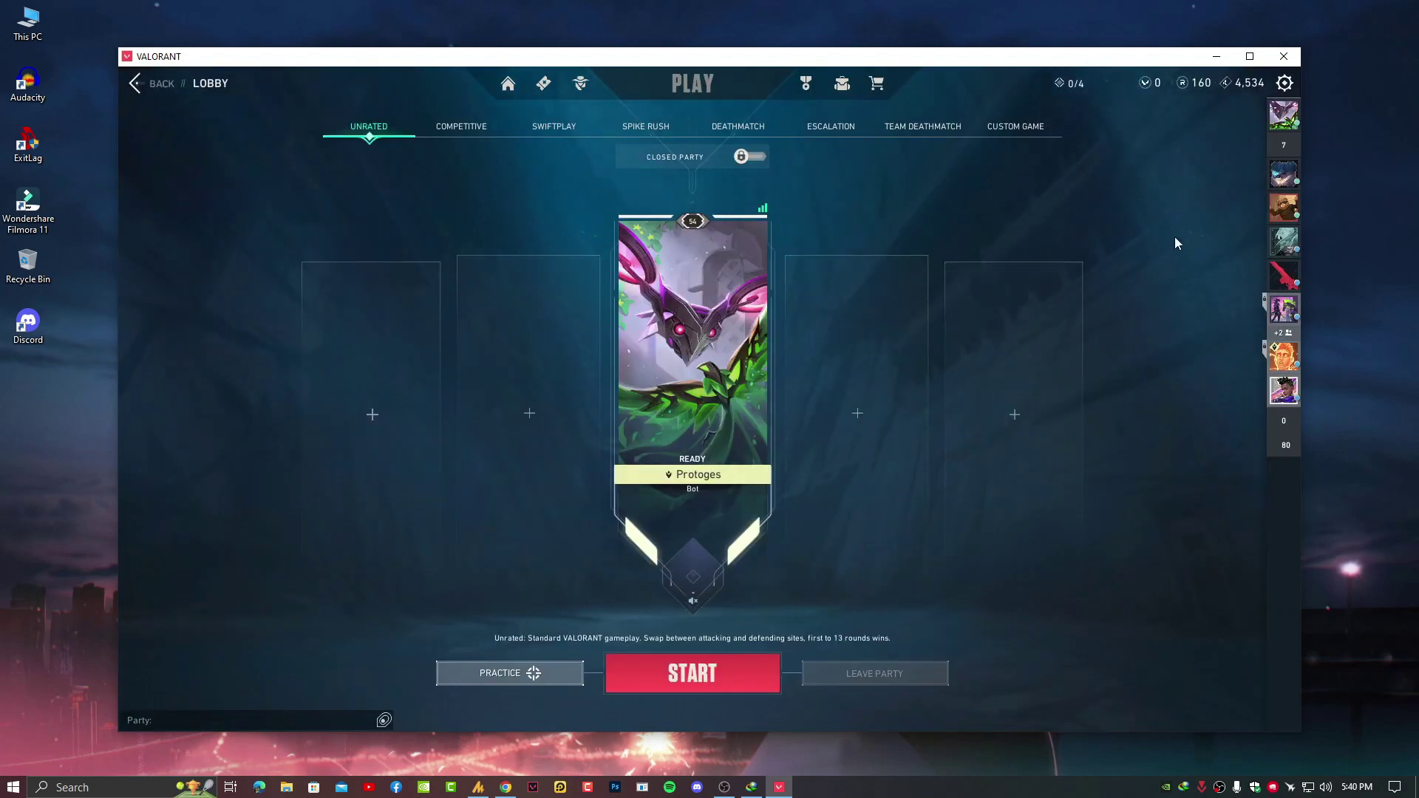